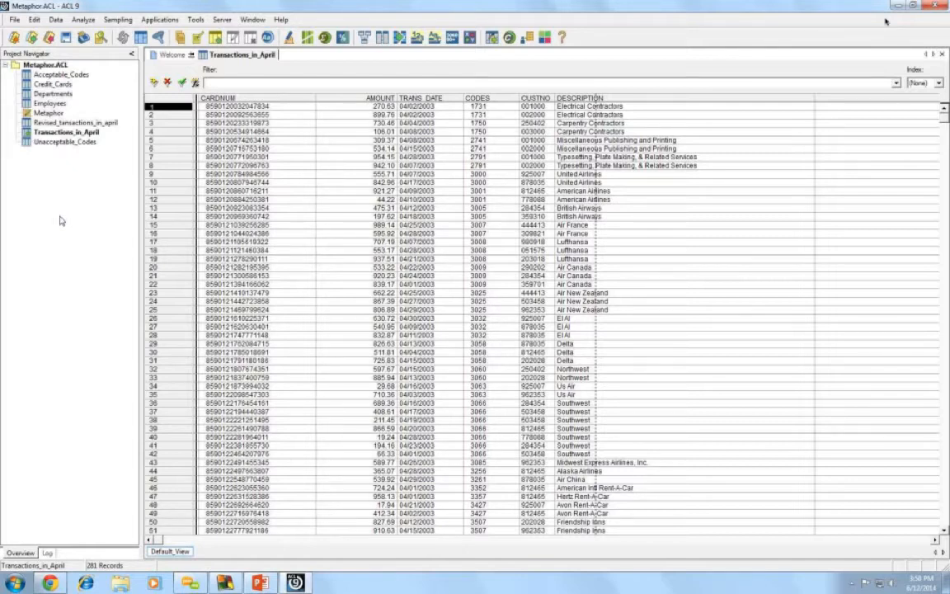
# - Open the Revised_tansactions_in_april table from the Project Navigator
pyautogui.doubleClick(51, 121)
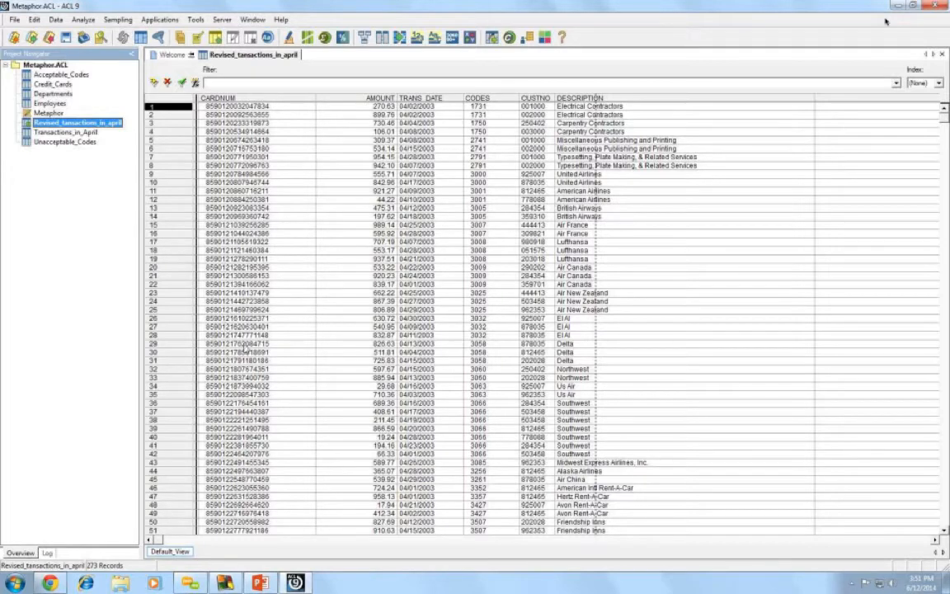
# - Select the CUSTNO column and bring up the Edit view filter dialog
pyautogui.click(534, 100)
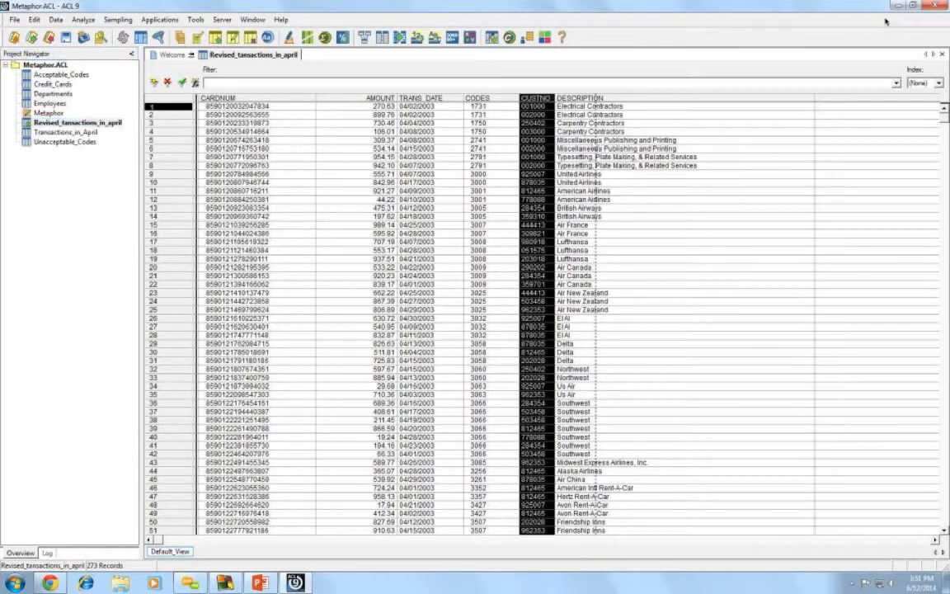
pyautogui.click(559, 156)
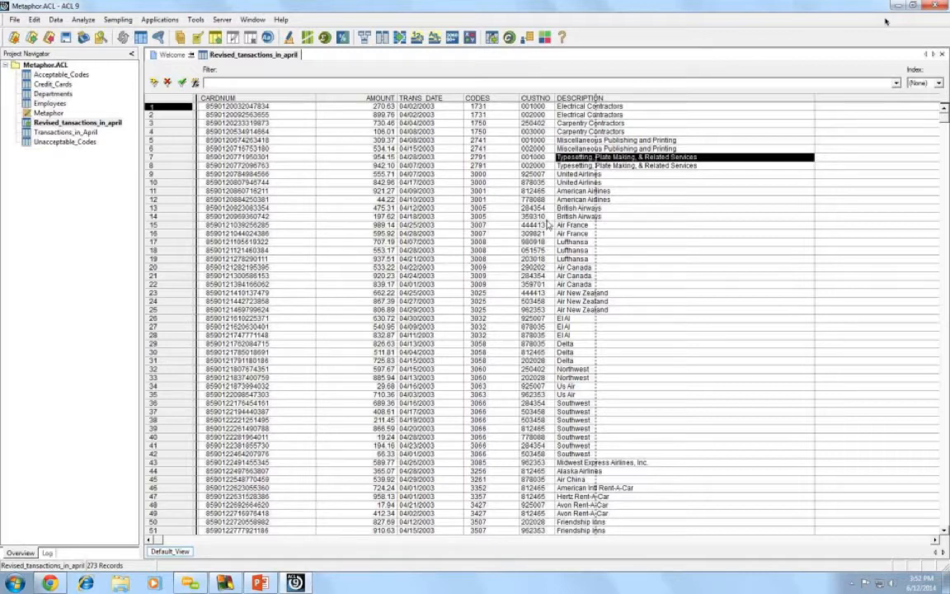
pyautogui.click(195, 83)
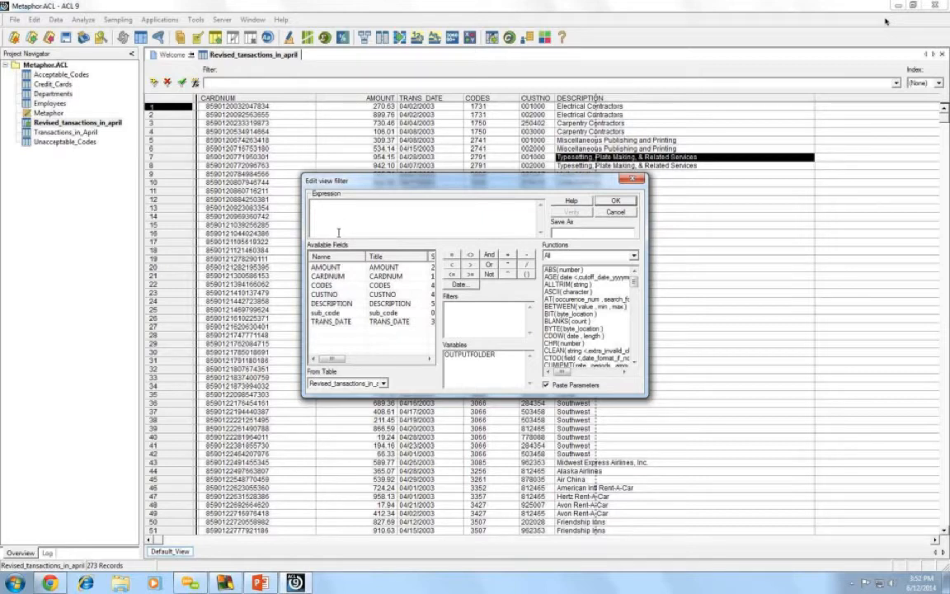
# - Enter the filter CUSTNO = 444413 and verify it, dismissing the type mismatch error
pyautogui.doubleClick(324, 299)
pyautogui.write('=')
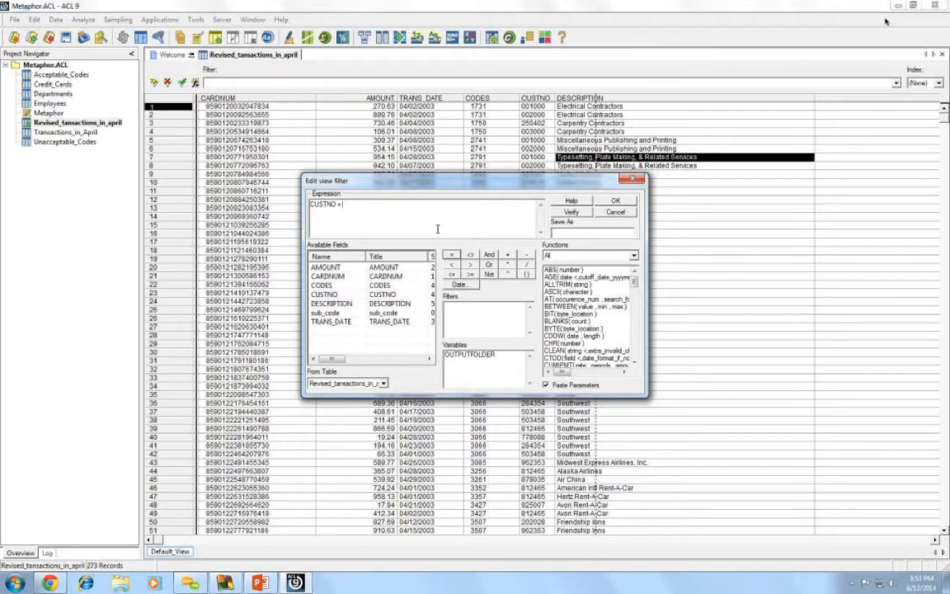
pyautogui.write(' 444413')
pyautogui.click(578, 214)
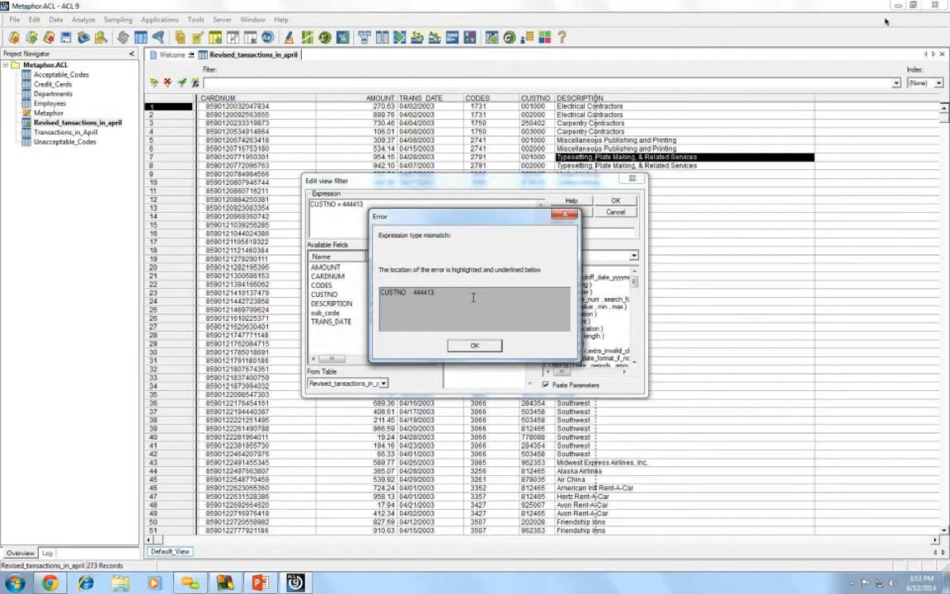
pyautogui.click(466, 345)
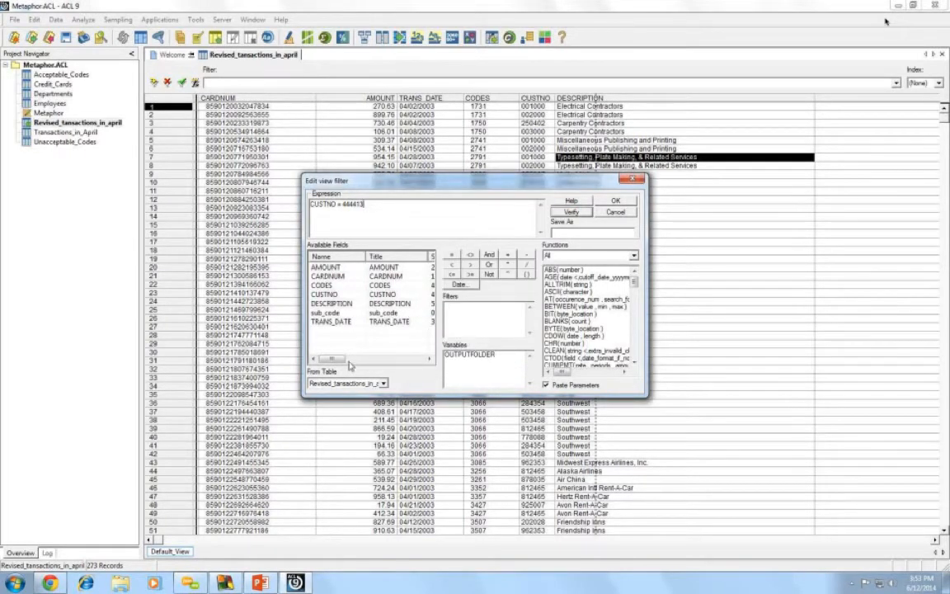
# - Put quotes around 444413 so the filter reads CUSTNO = "444413" and verifies as valid
pyautogui.moveTo(337, 364); pyautogui.dragTo(346, 363)
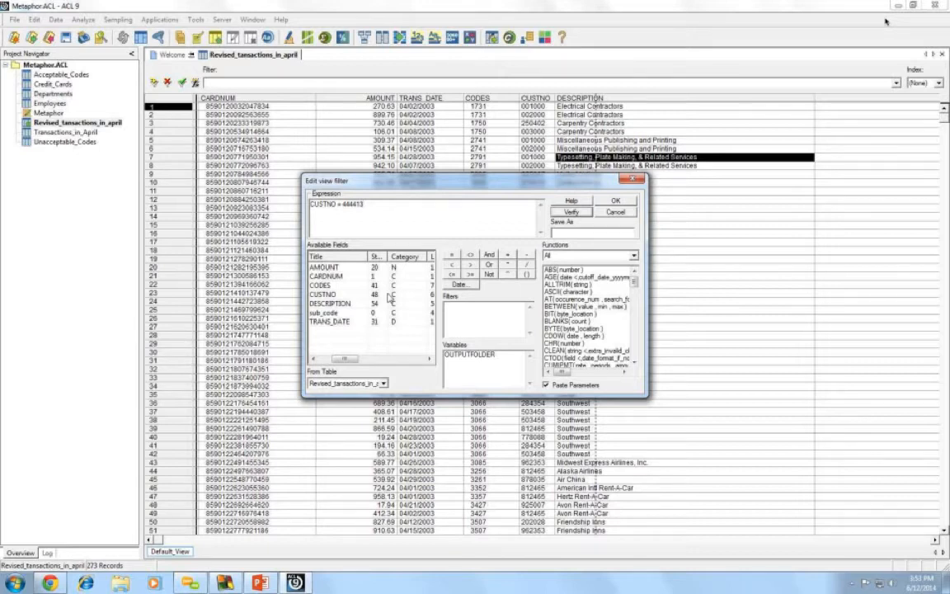
pyautogui.click(342, 204)
pyautogui.write('"')
pyautogui.click(414, 204)
pyautogui.write('"')
pyautogui.click(561, 214)
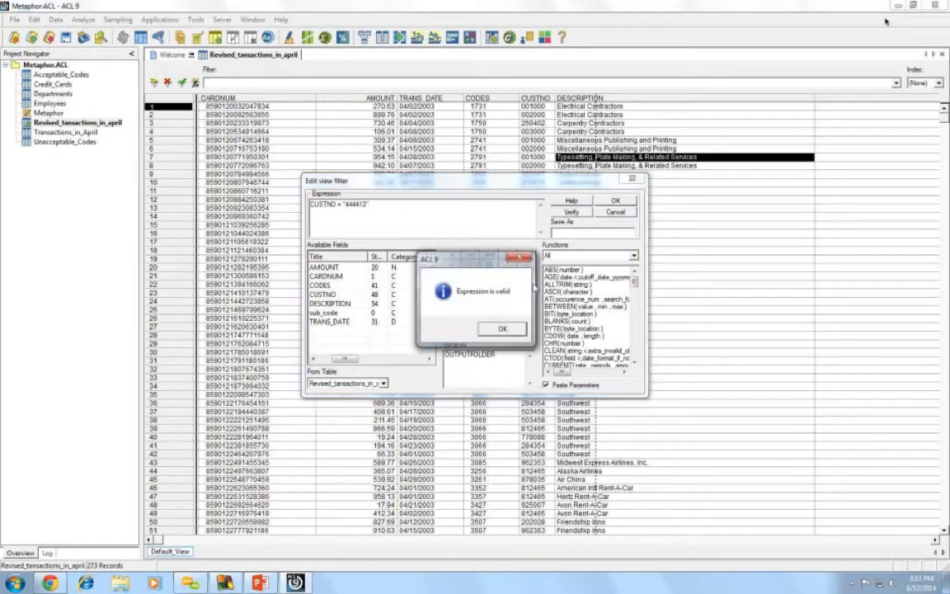
pyautogui.click(497, 330)
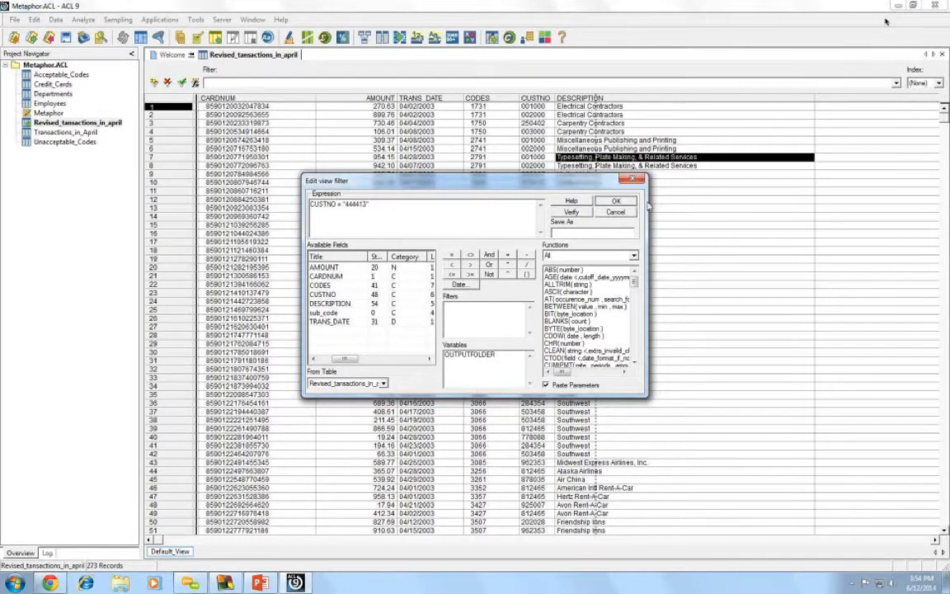
# - Apply the CUSTNO = "444413" filter, then reopen the editor and confirm it again
pyautogui.click(615, 201)
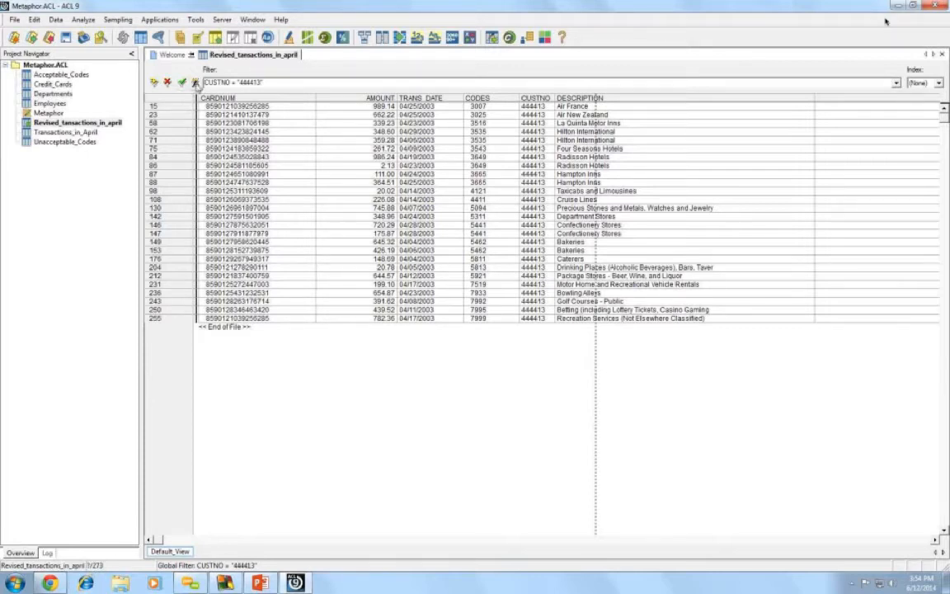
pyautogui.click(196, 82)
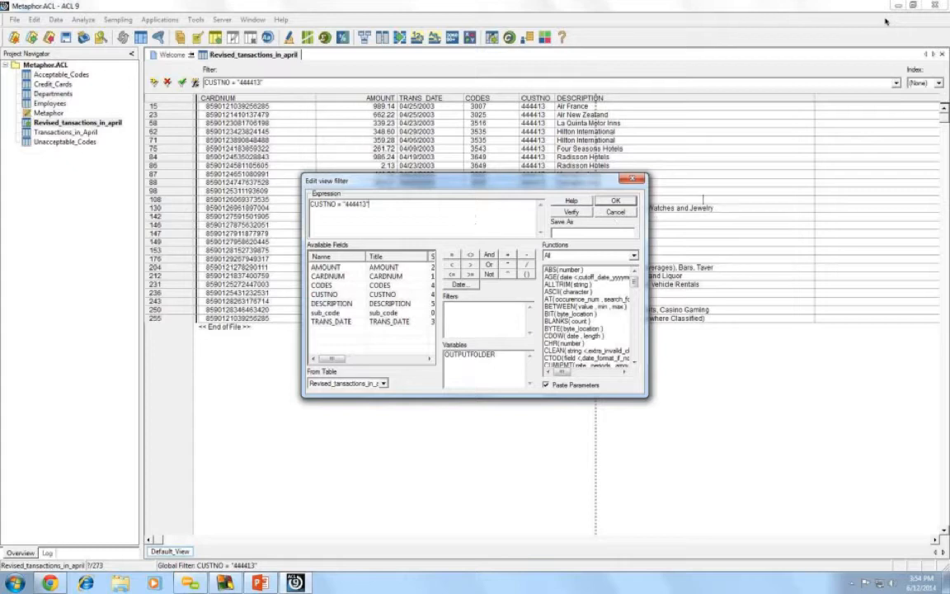
pyautogui.click(614, 201)
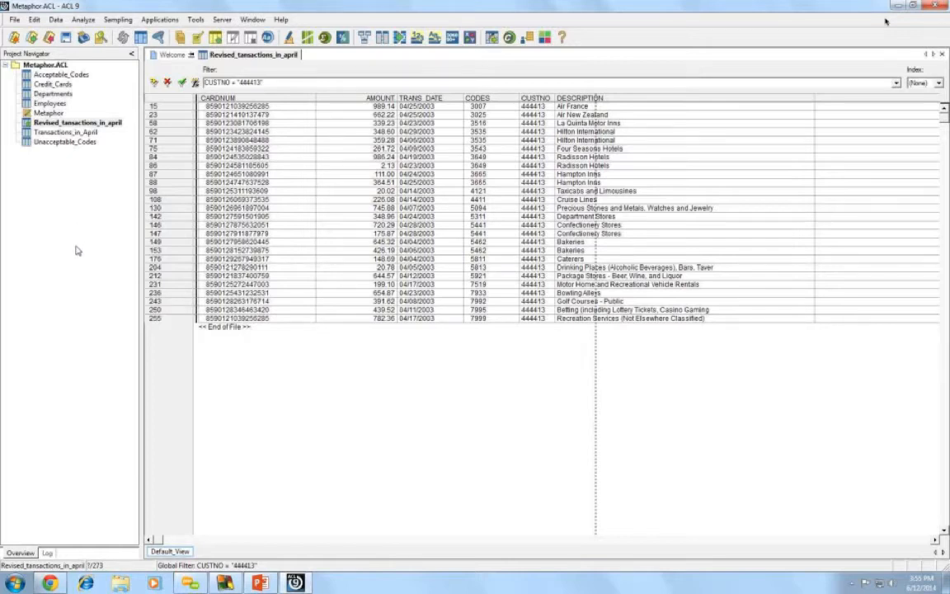
# - Run Count Records on the filtered table, showing 26 of 273 records
pyautogui.click(84, 20)
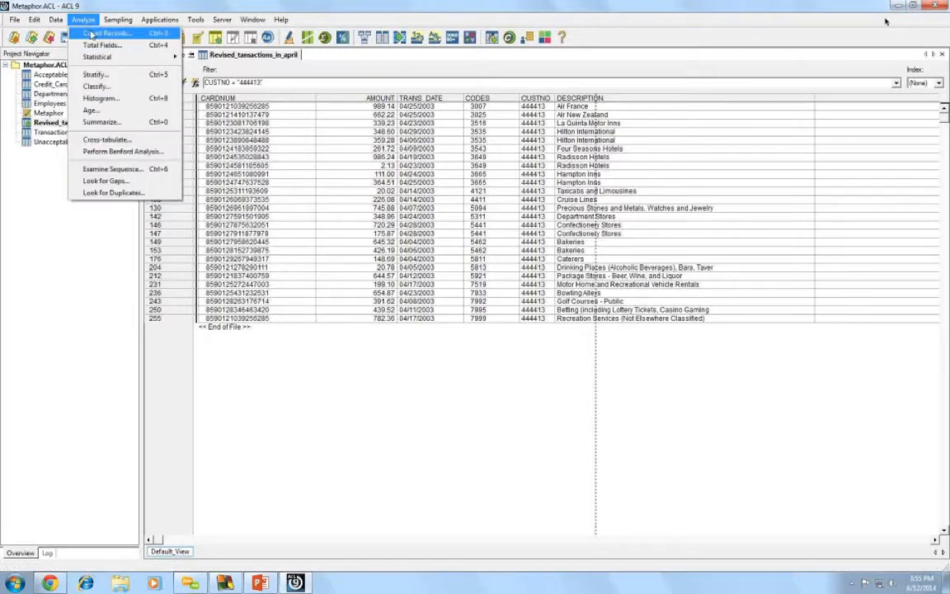
pyautogui.click(91, 34)
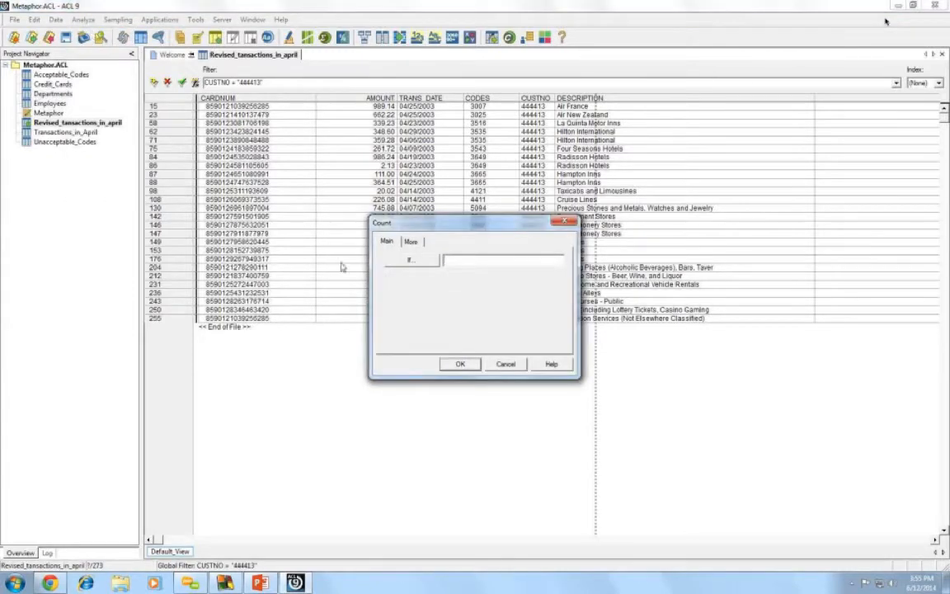
pyautogui.click(459, 364)
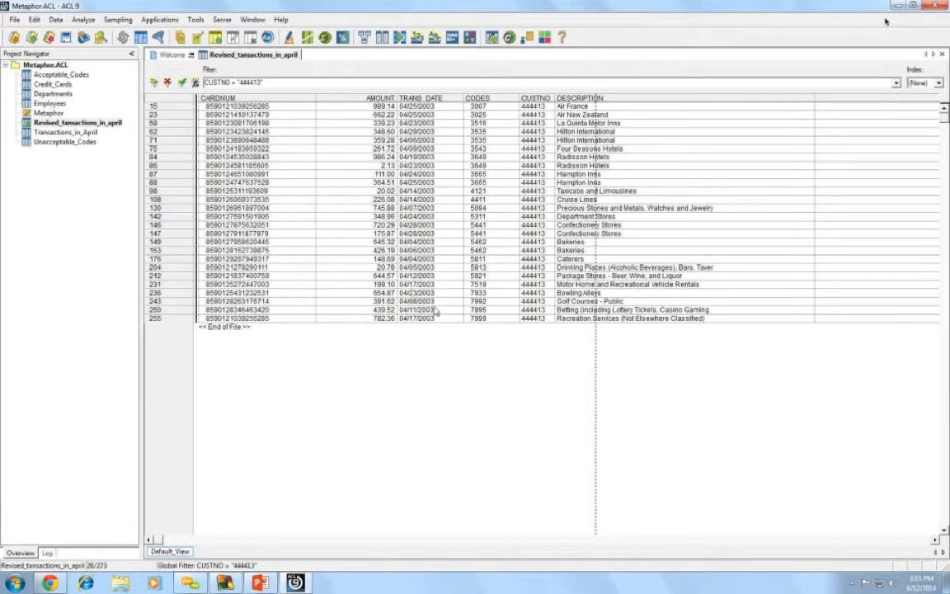
# - Extract the filtered records to a new table named 444413
pyautogui.click(56, 20)
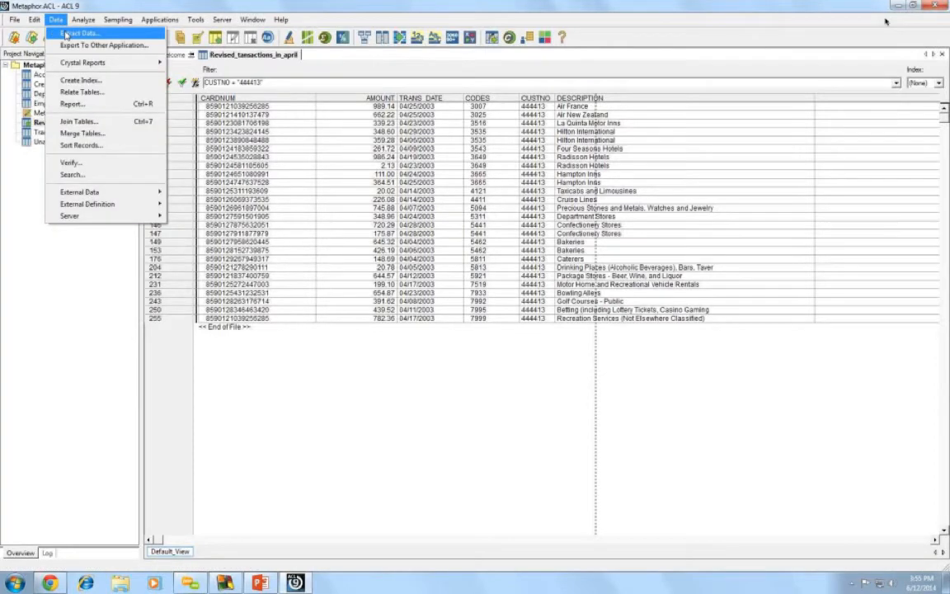
pyautogui.click(65, 34)
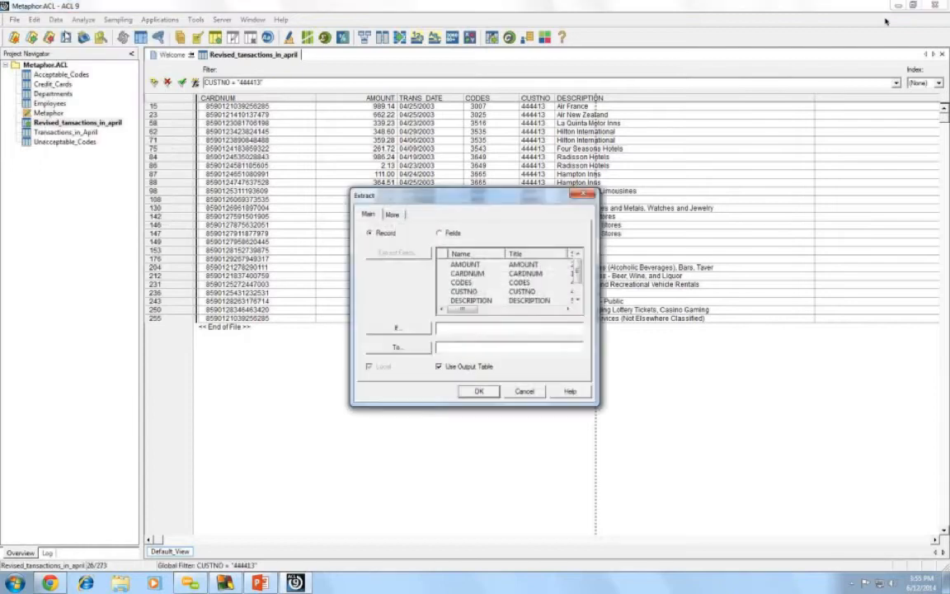
pyautogui.click(460, 348)
pyautogui.write('444413')
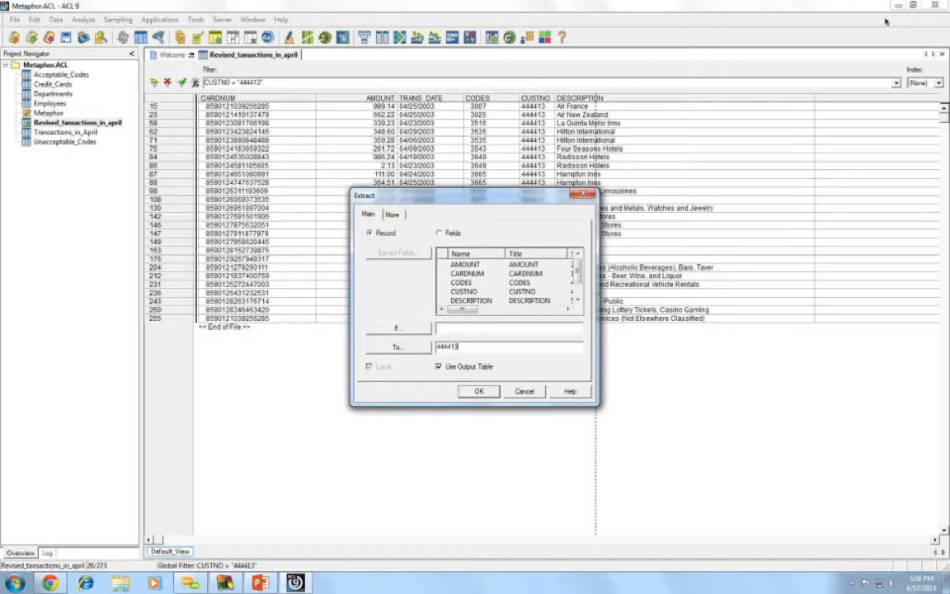
pyautogui.click(486, 393)
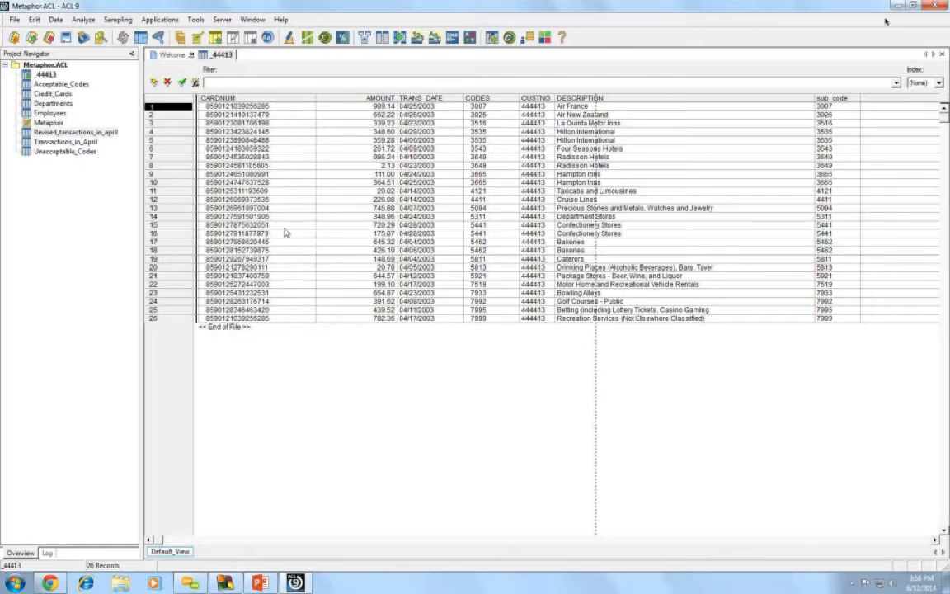
# - Open the 200-record Credit_Cards table from the Project Navigator
pyautogui.doubleClick(53, 94)
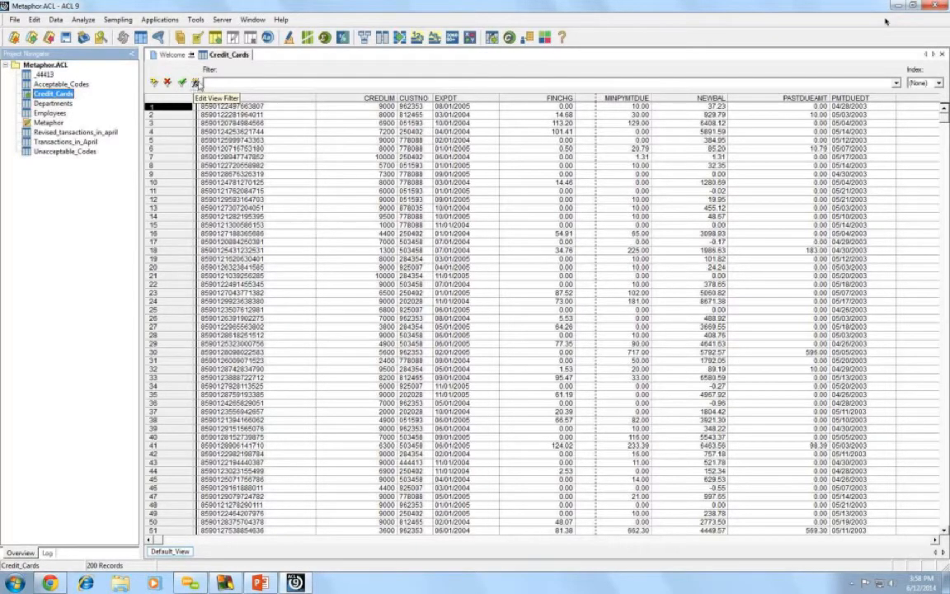
# - Build, verify and apply the Credit_Cards filter NEWBAL > 2000
pyautogui.click(196, 82)
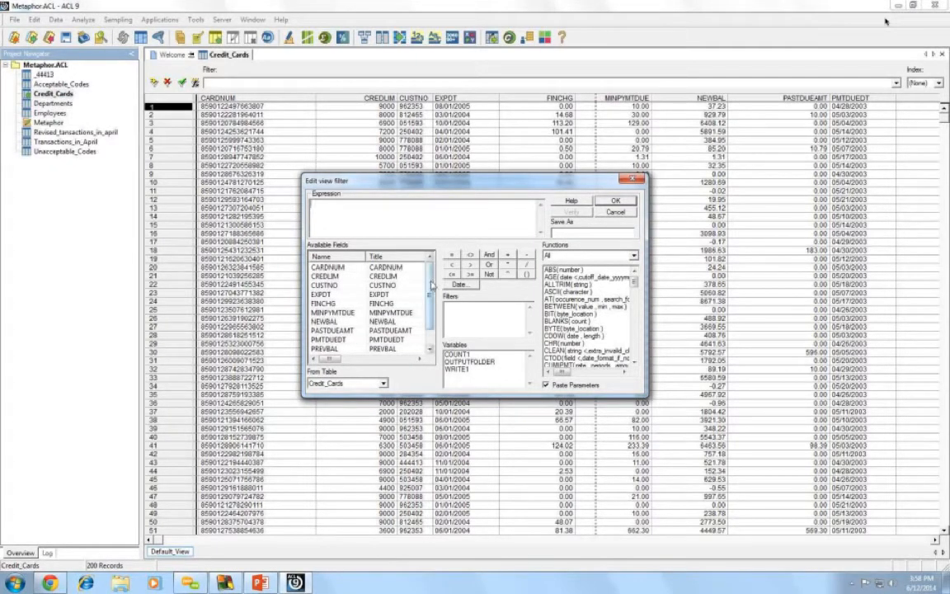
pyautogui.moveTo(431, 284); pyautogui.dragTo(430, 293)
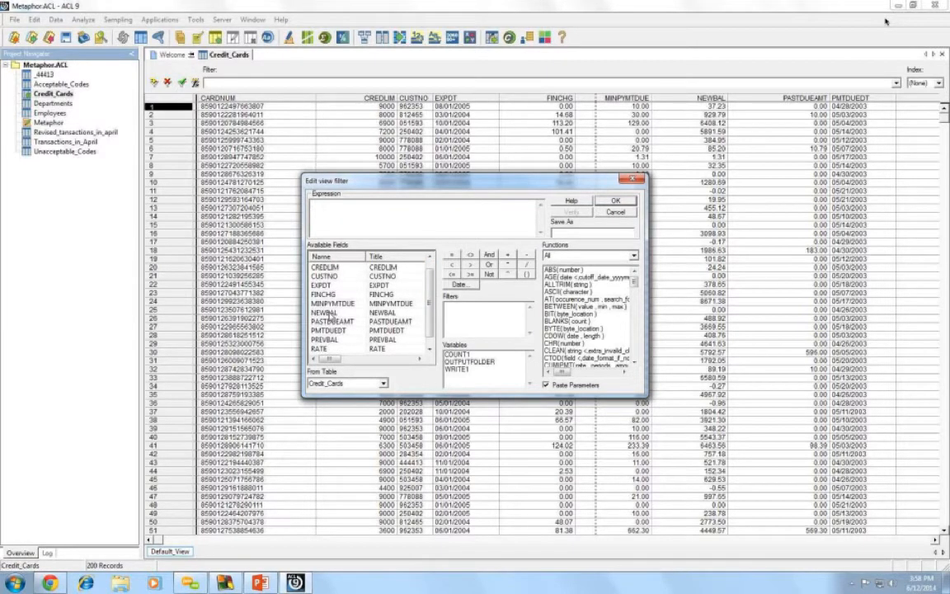
pyautogui.doubleClick(329, 315)
pyautogui.click(471, 265)
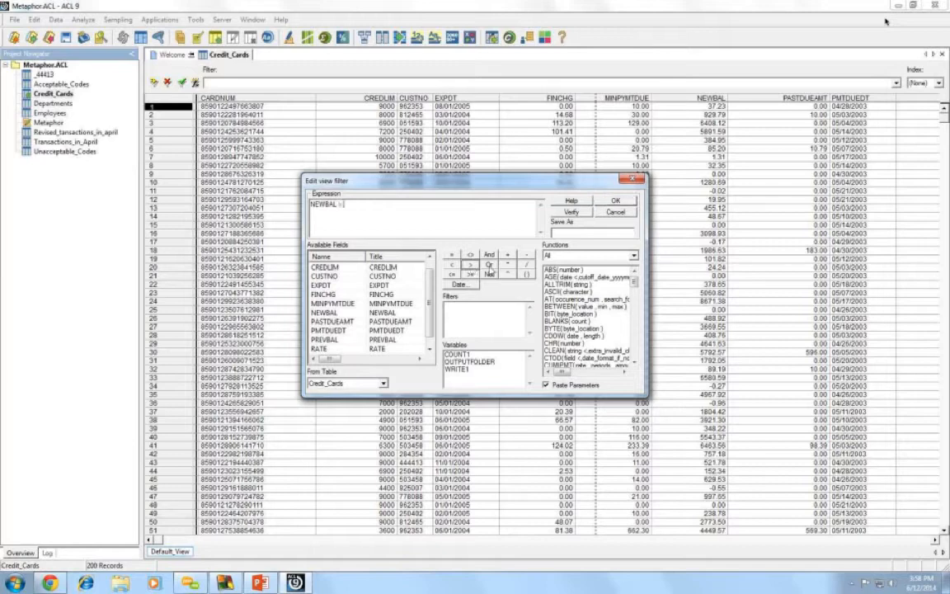
pyautogui.write('2000')
pyautogui.click(571, 213)
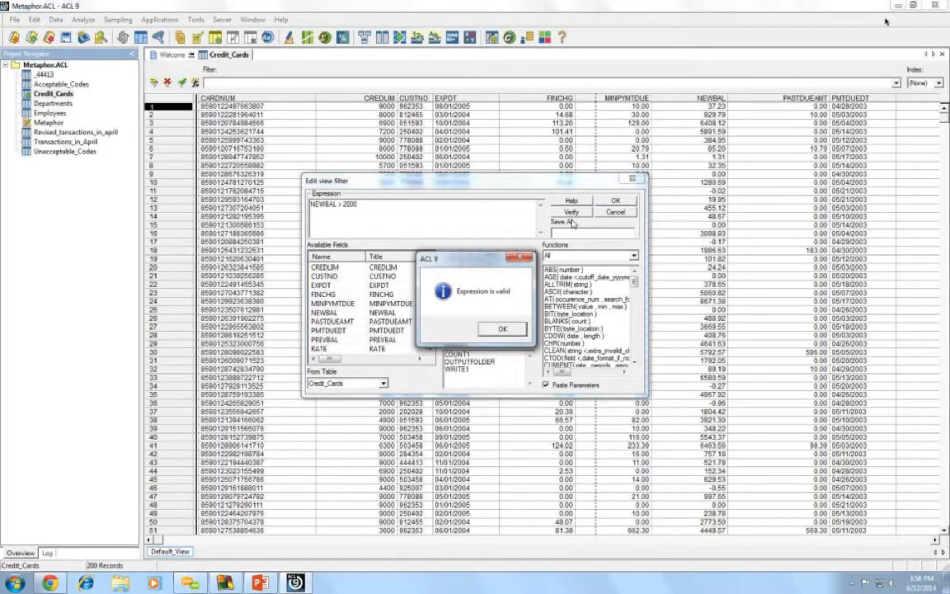
pyautogui.click(503, 329)
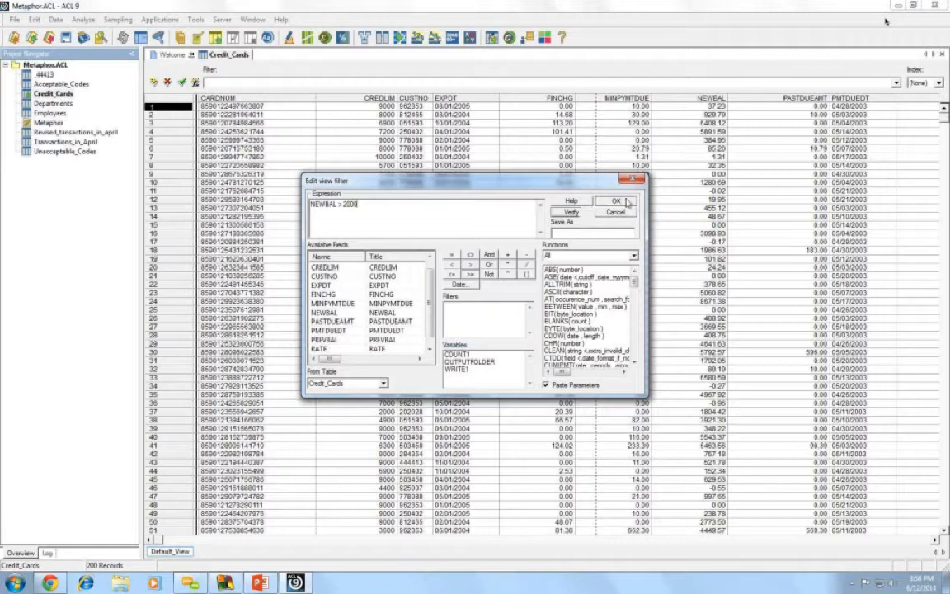
pyautogui.click(625, 202)
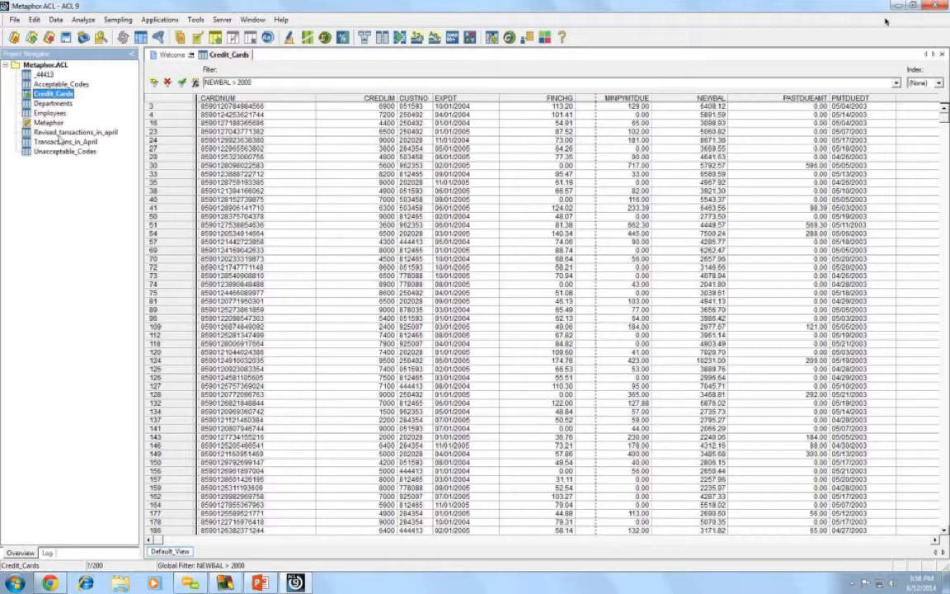
# - Run Count Records on the filtered Credit_Cards table, giving 53 of 200 records
pyautogui.click(84, 19)
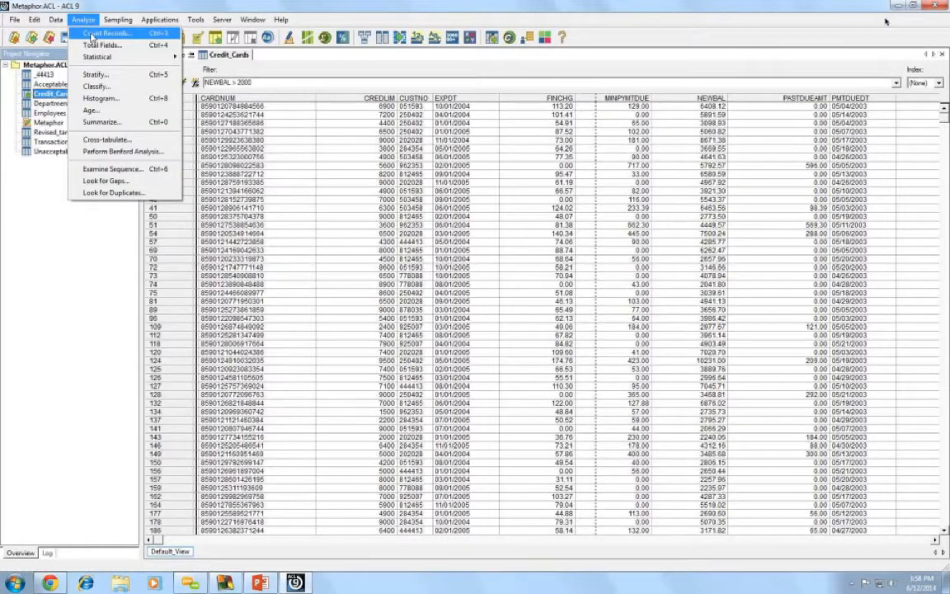
pyautogui.click(93, 35)
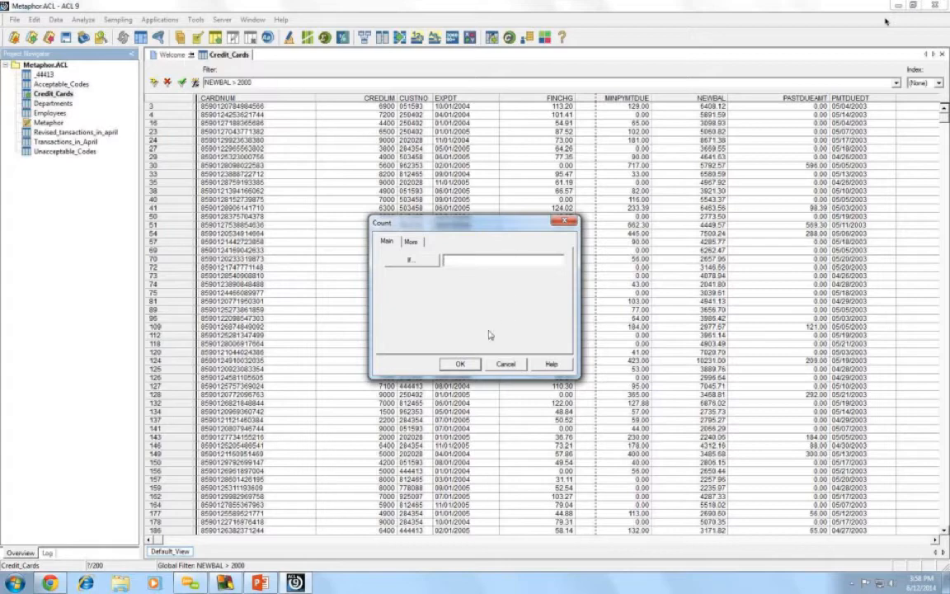
pyautogui.click(459, 363)
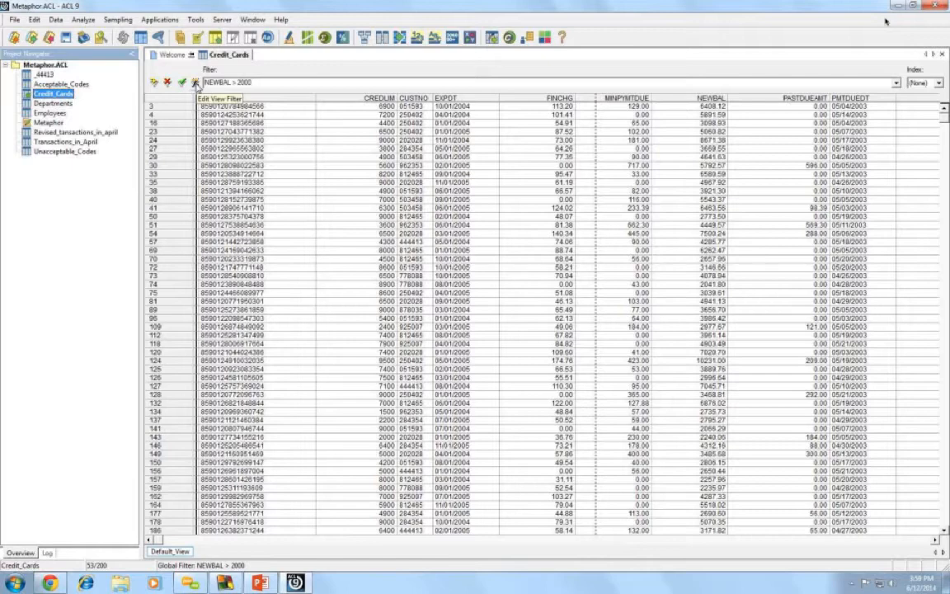
# - Reopen the view filter and extend NEWBAL > 2000 with AND PASTDUEAMT
pyautogui.click(195, 83)
pyautogui.click(354, 211)
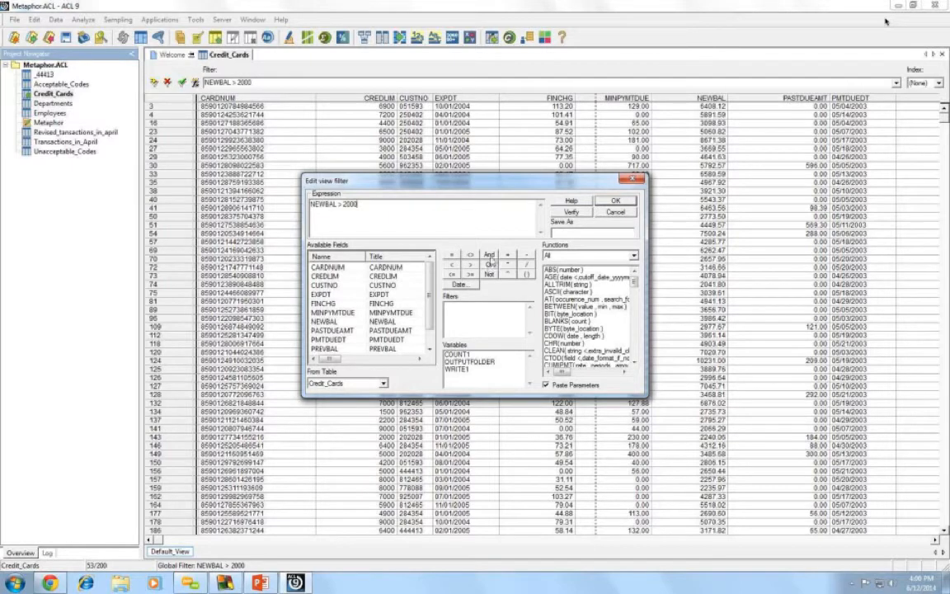
pyautogui.click(489, 255)
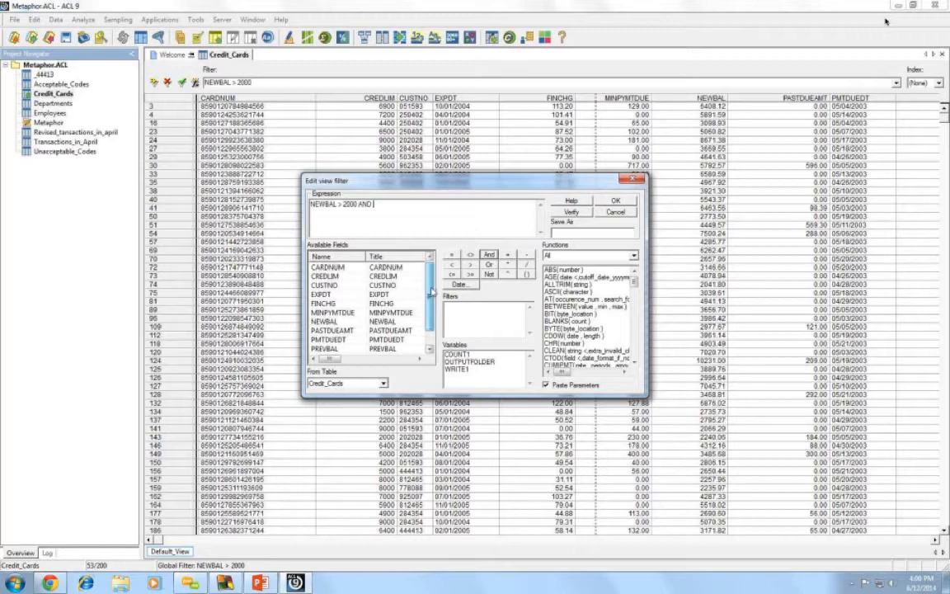
pyautogui.moveTo(430, 289); pyautogui.dragTo(430, 301)
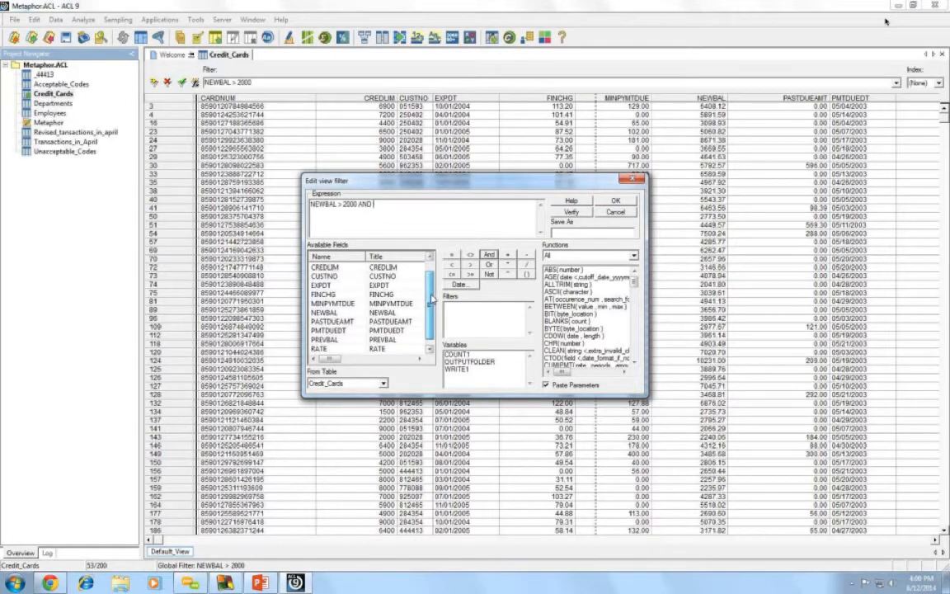
pyautogui.scroll(-1, 430, 303)
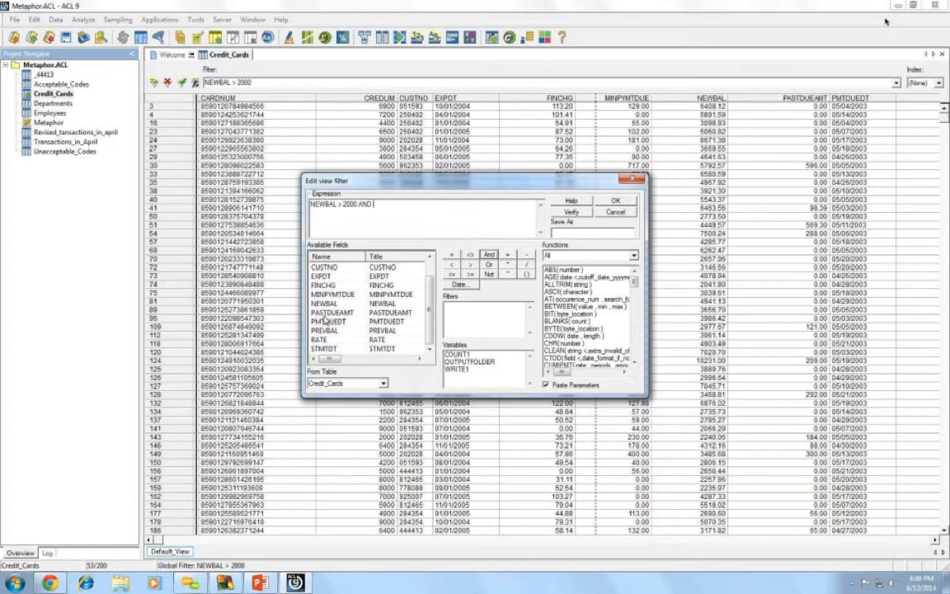
pyautogui.click(322, 316)
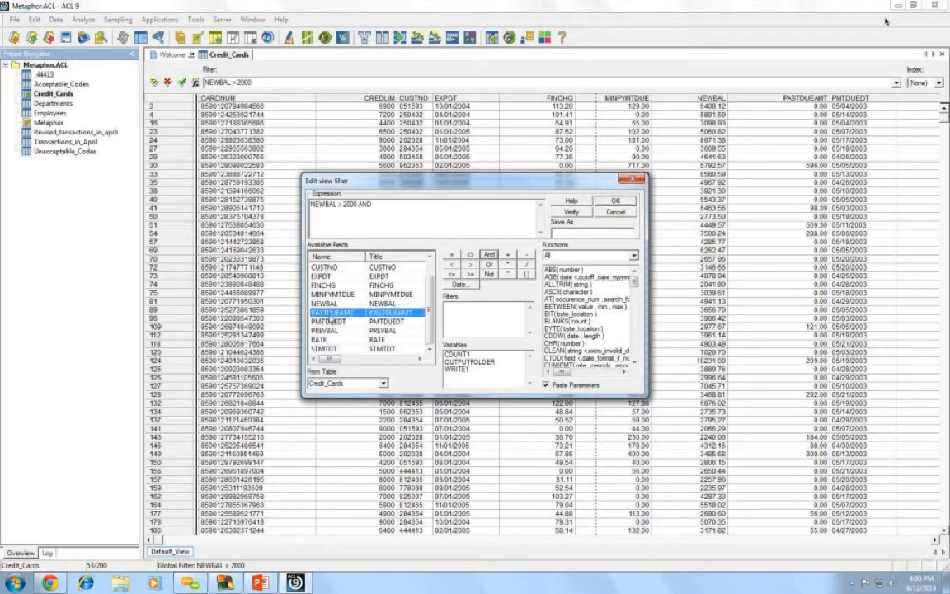
pyautogui.doubleClick(330, 316)
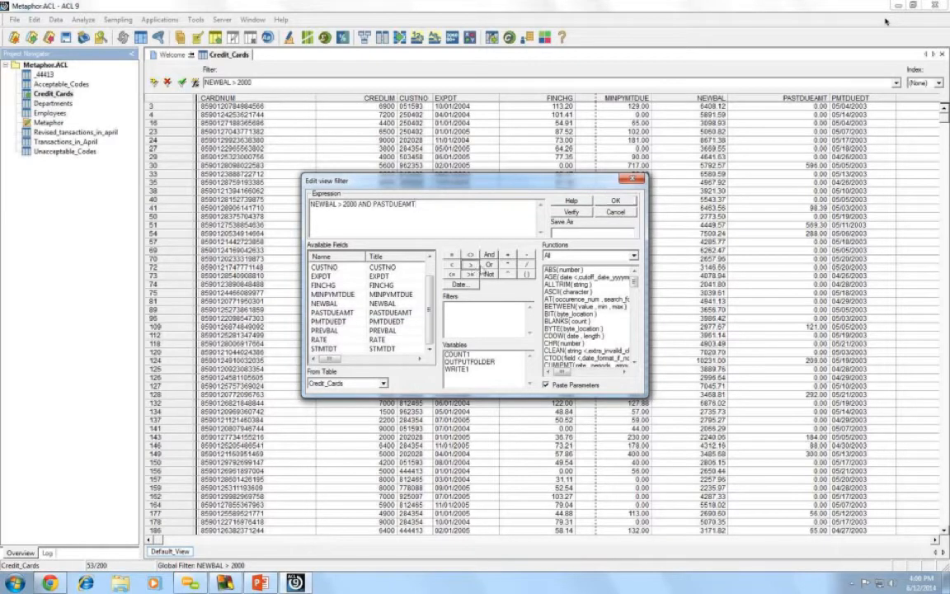
# - Complete the condition as PASTDUEAMT > 0, verify it, and apply the filter to show 12 records
pyautogui.click(470, 265)
pyautogui.write('0')
pyautogui.click(585, 215)
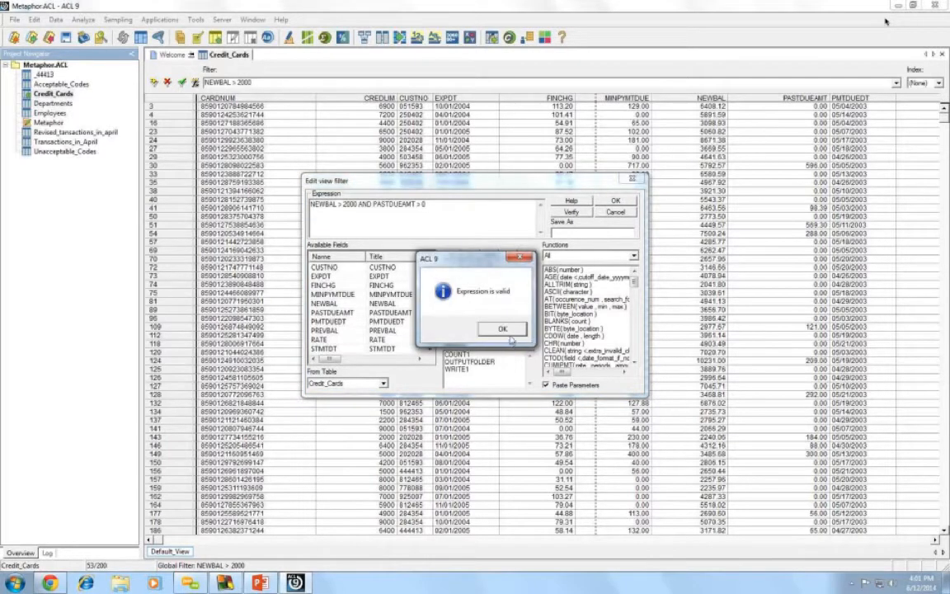
pyautogui.click(455, 298)
pyautogui.click(616, 201)
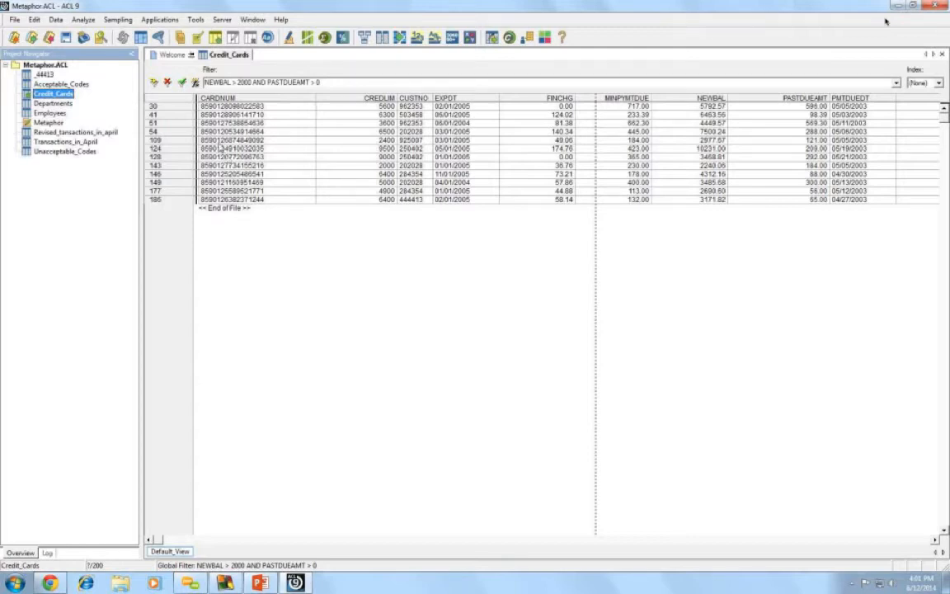
# - Count the records that pass the current AND filter
pyautogui.click(81, 21)
pyautogui.click(91, 37)
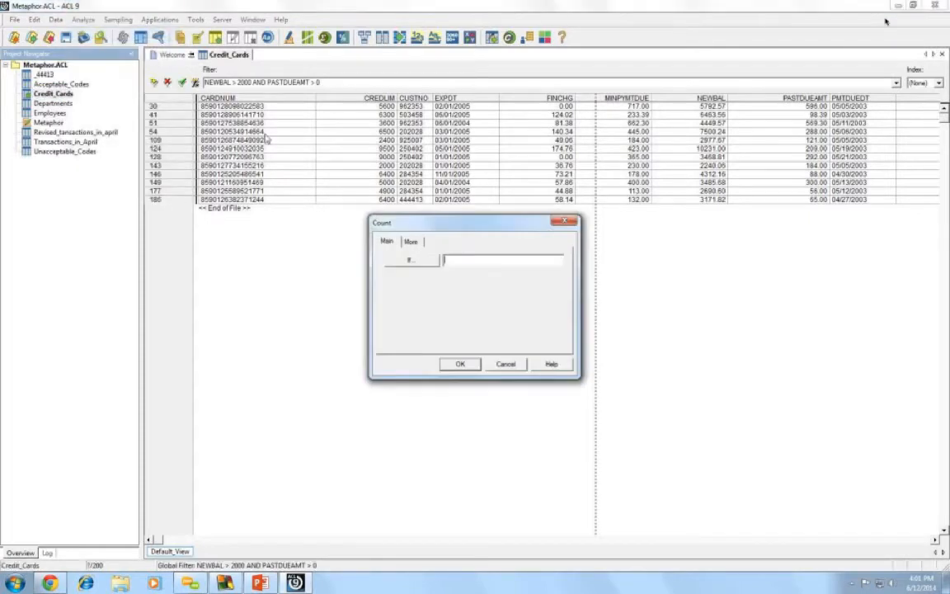
pyautogui.click(459, 365)
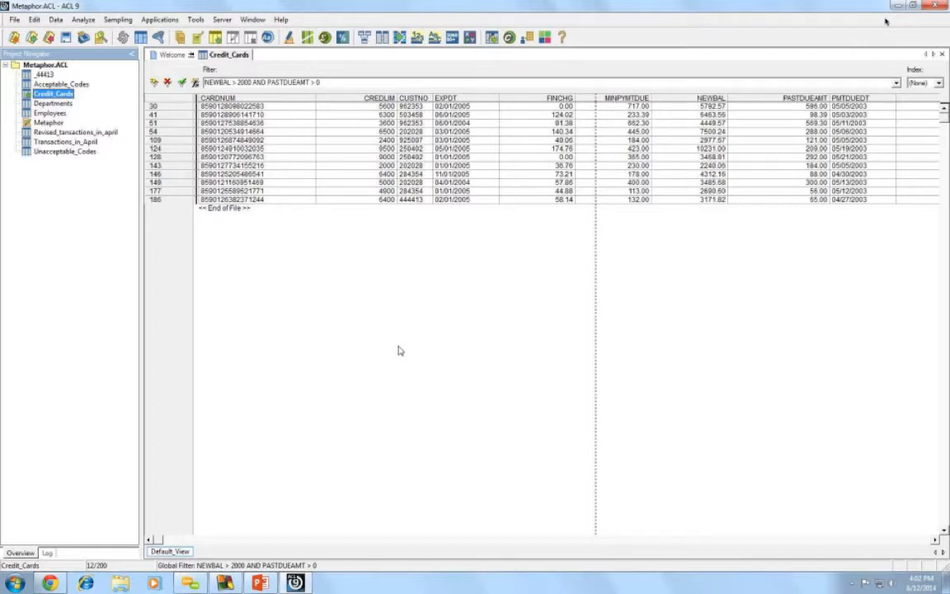
# - Replace AND with OR so the filter reads NEWBAL > 2000 OR PASTDUEAMT > 0
pyautogui.click(195, 83)
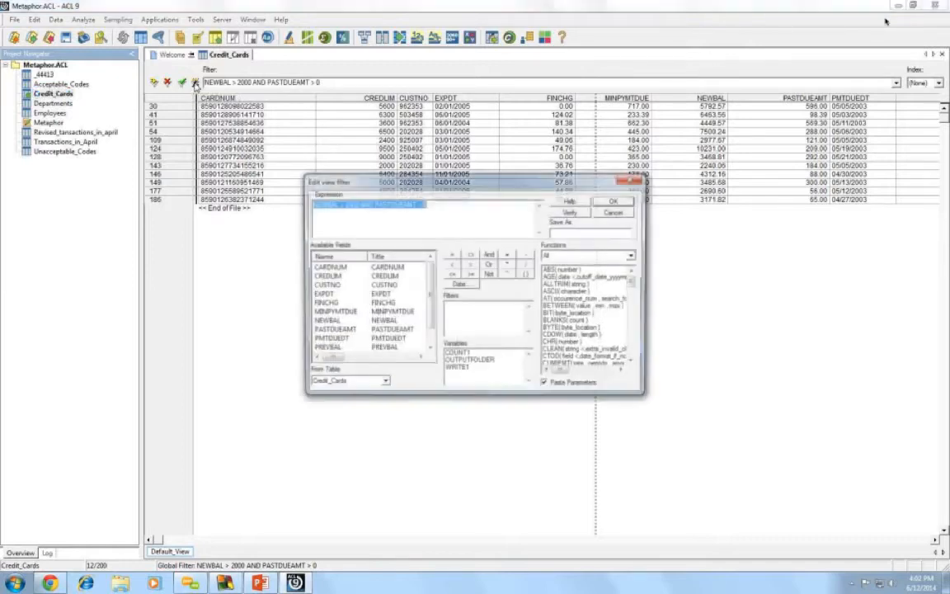
pyautogui.click(368, 203)
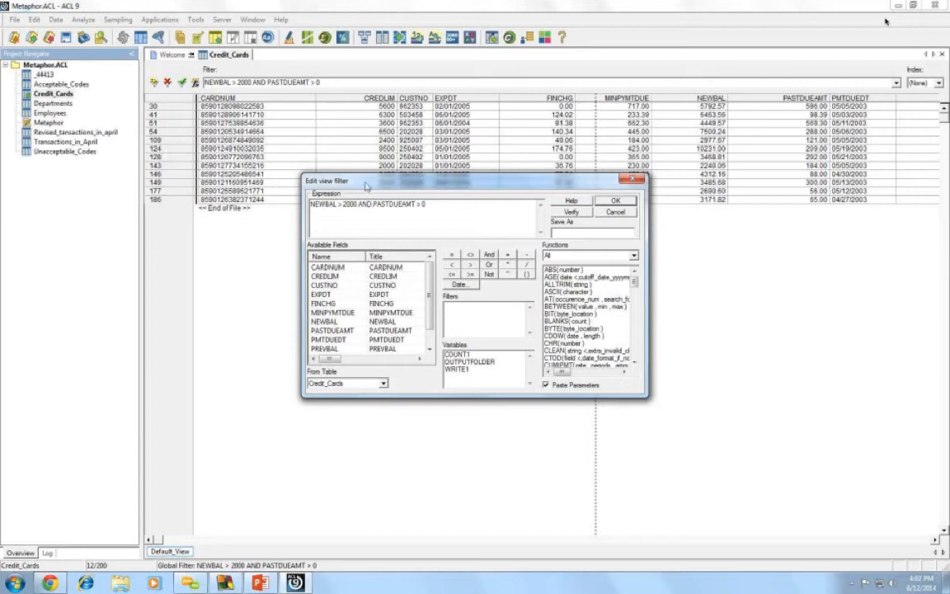
pyautogui.press('BackSpace')
pyautogui.press('BackSpace')
pyautogui.press('BackSpace')
pyautogui.doubleClick(489, 263)
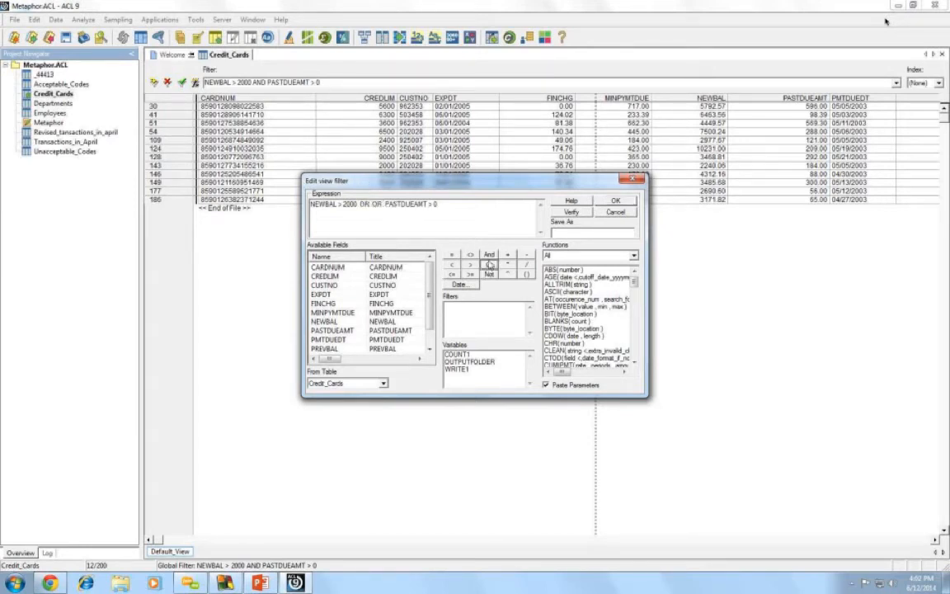
pyautogui.press('BackSpace')
pyautogui.press('BackSpace')
pyautogui.press('BackSpace')
pyautogui.press('BackSpace')
pyautogui.click(616, 203)
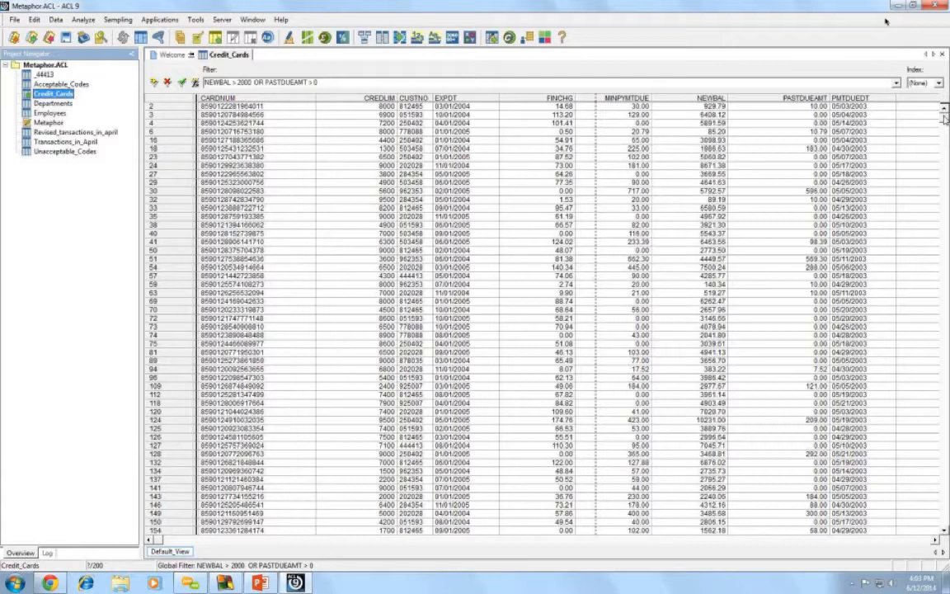
# - Run Count Records on the OR-filtered table, giving 61 of 200 records
pyautogui.click(82, 20)
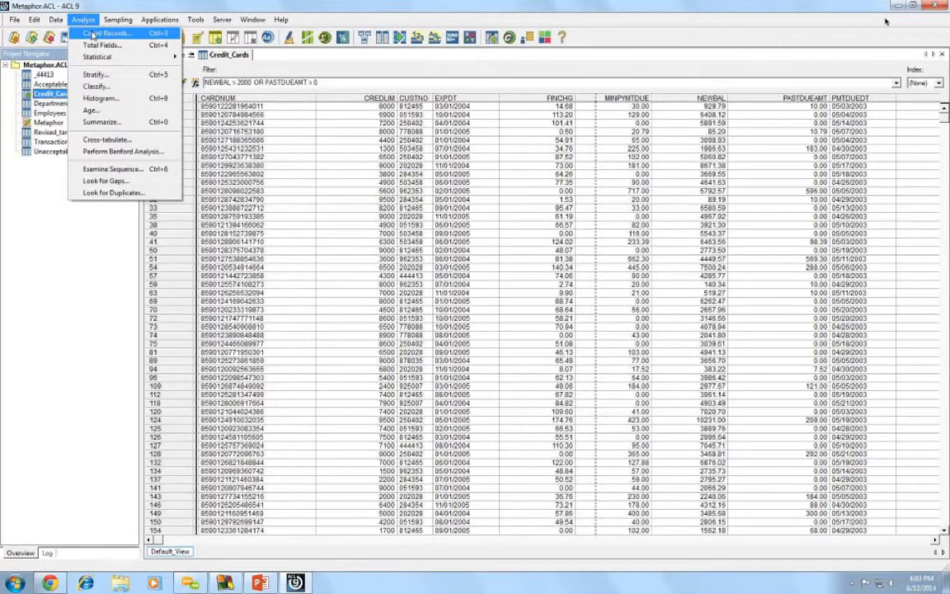
pyautogui.click(97, 30)
pyautogui.click(457, 363)
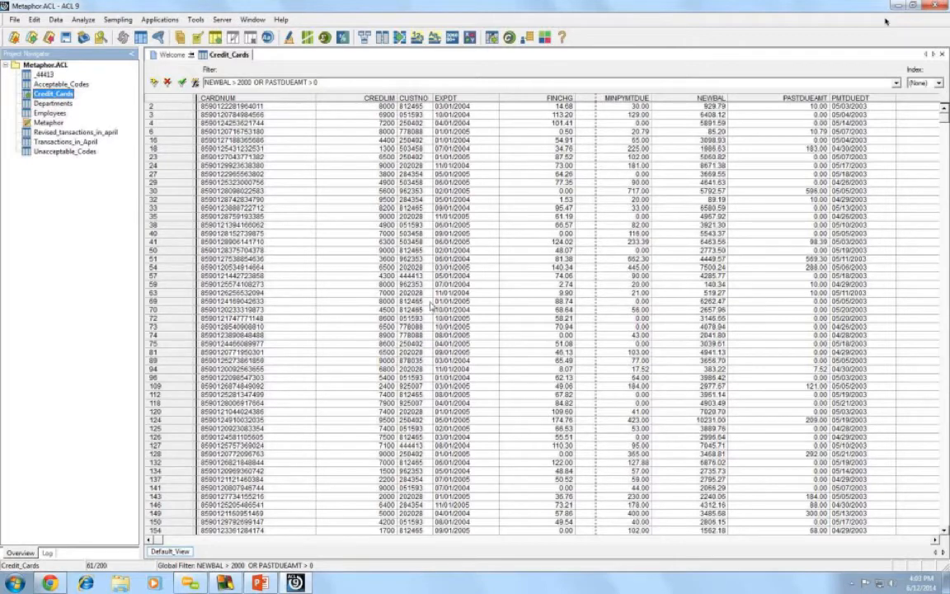
# - Switch to the unfiltered Revised_tansactions_in_april table, showing all 273 records
pyautogui.doubleClick(82, 132)
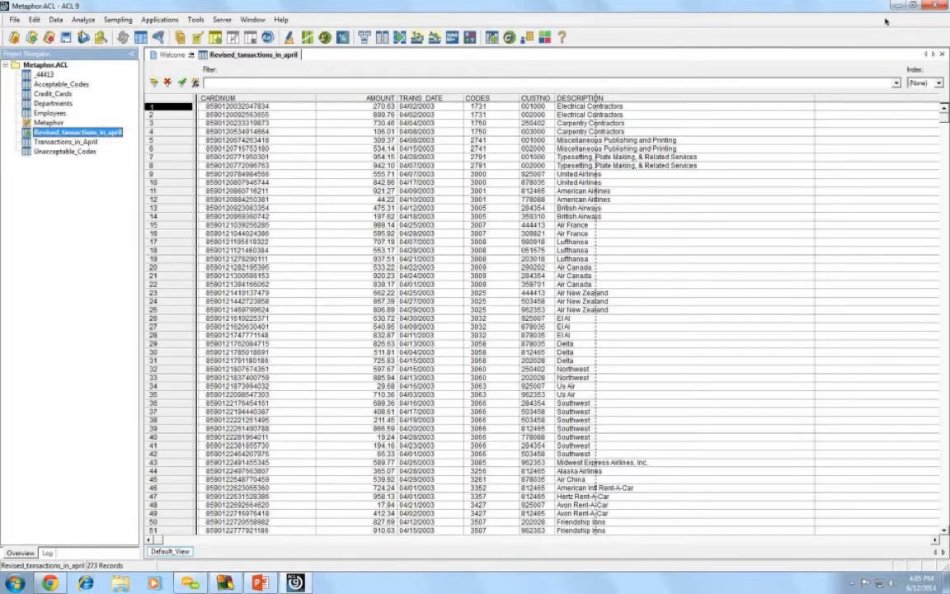
pyautogui.click(83, 20)
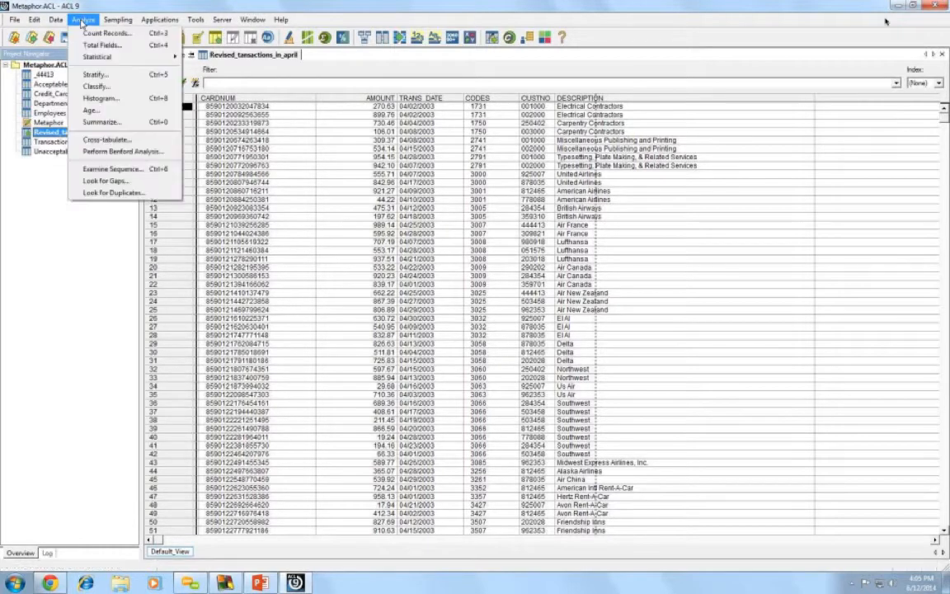
# - Start a Summarize on Revised_tansactions_in_april with CODES as the key field
pyautogui.click(101, 122)
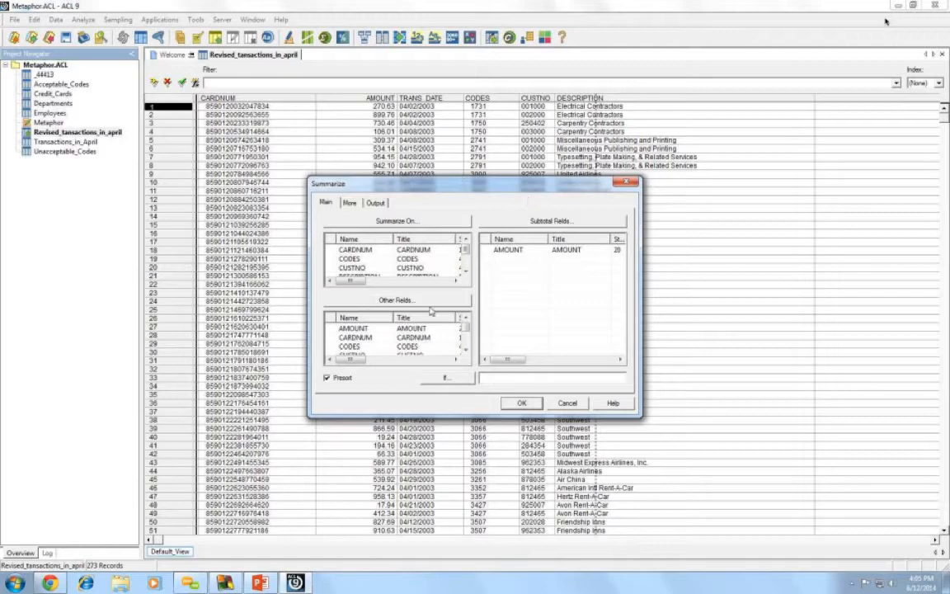
pyautogui.moveTo(404, 183); pyautogui.dragTo(395, 102)
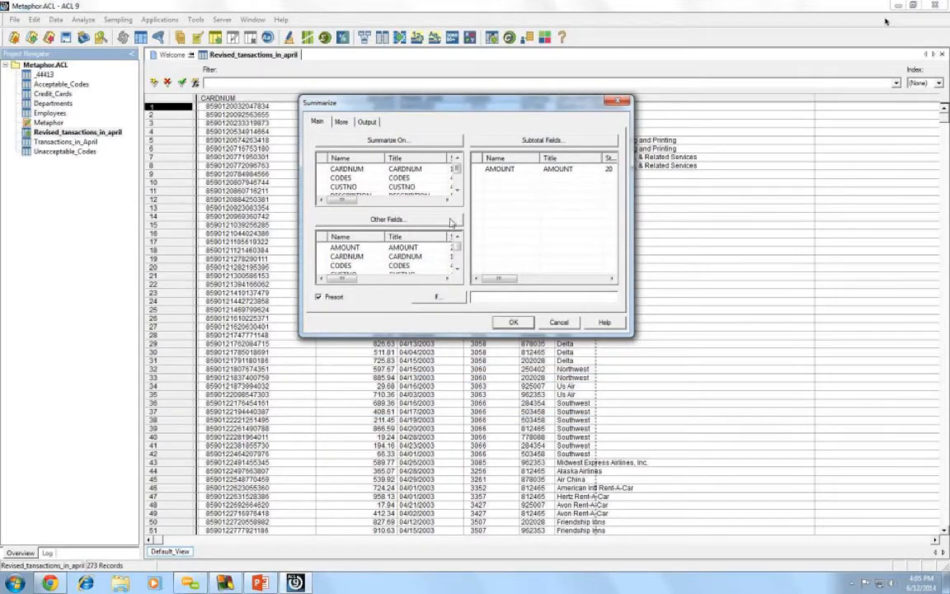
pyautogui.click(388, 141)
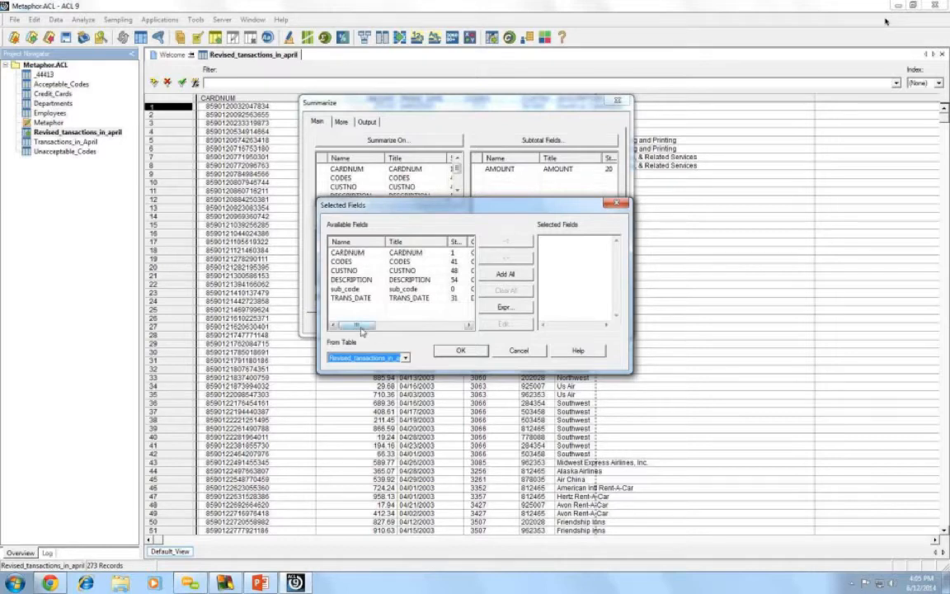
pyautogui.moveTo(361, 330); pyautogui.dragTo(378, 329)
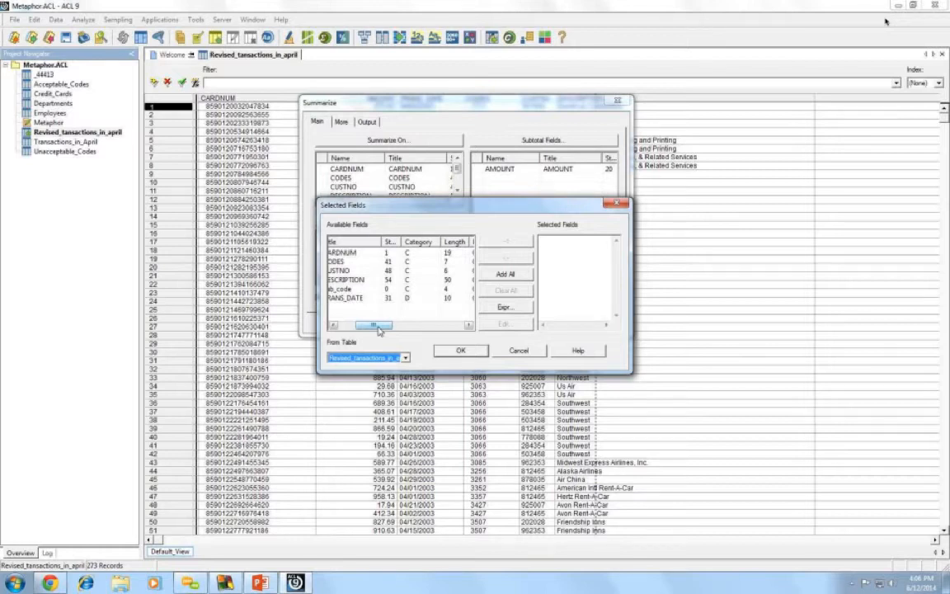
pyautogui.moveTo(378, 329); pyautogui.dragTo(349, 326)
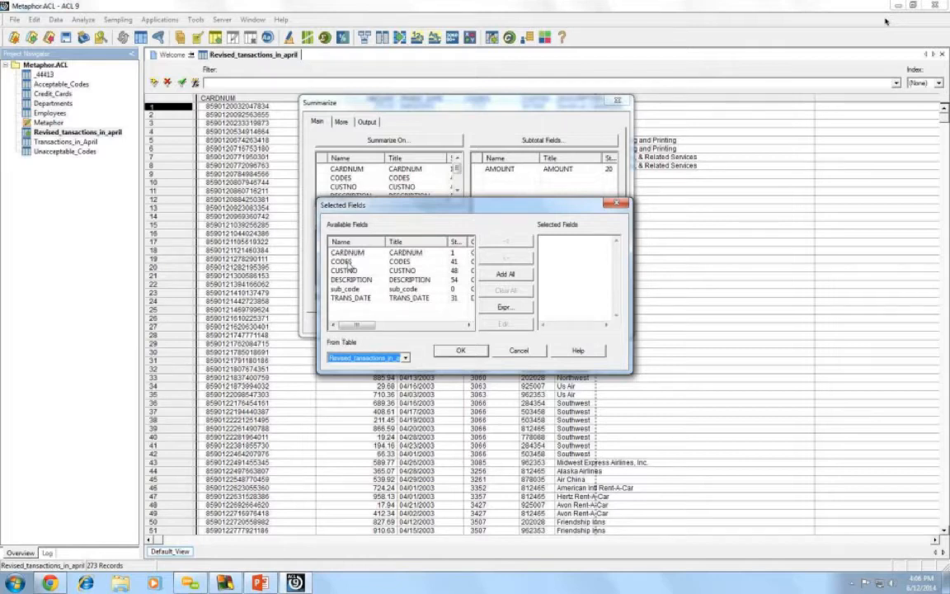
pyautogui.doubleClick(346, 261)
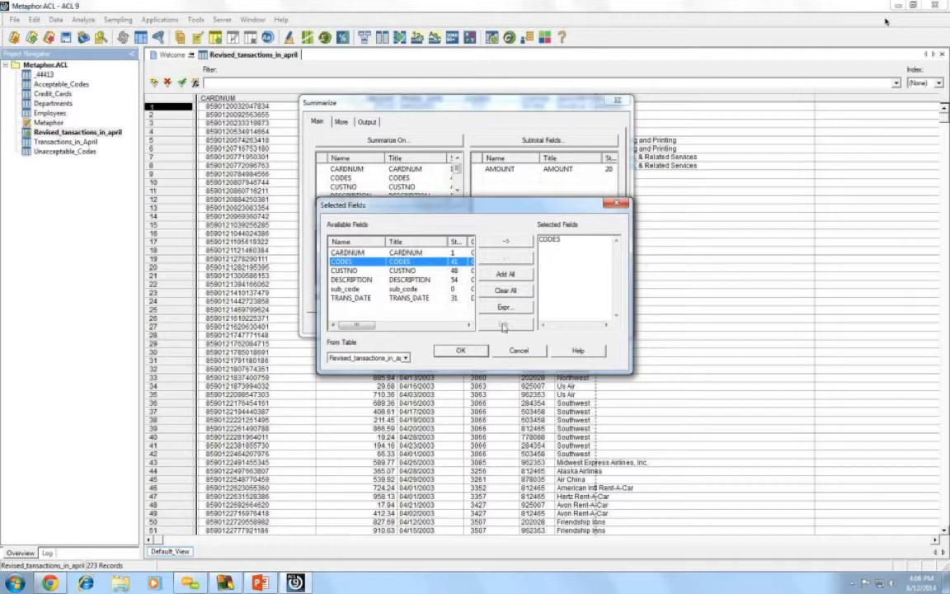
pyautogui.click(462, 351)
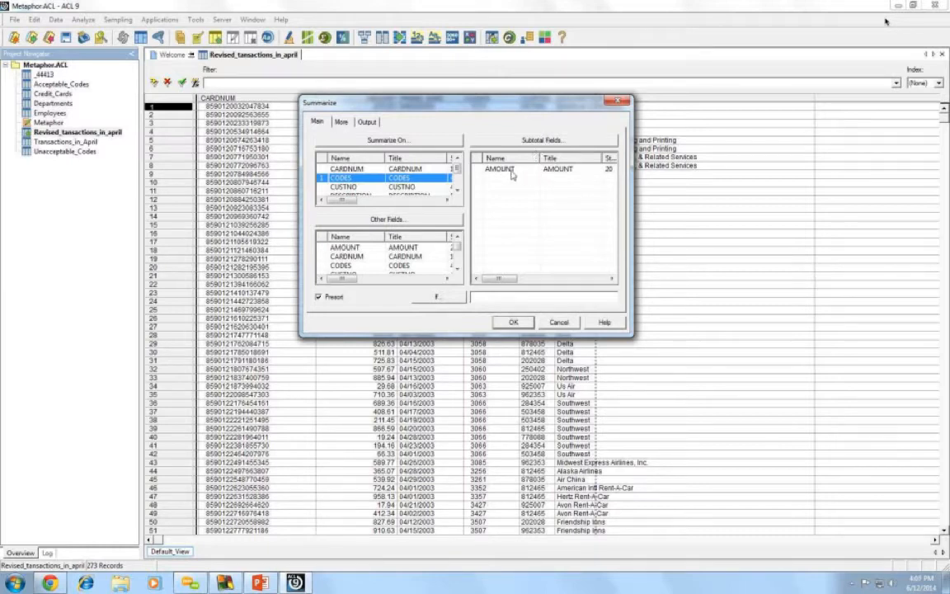
# - Tick AMOUNT as the subtotal field and add DESCRIPTION as an extra output field
pyautogui.click(511, 170)
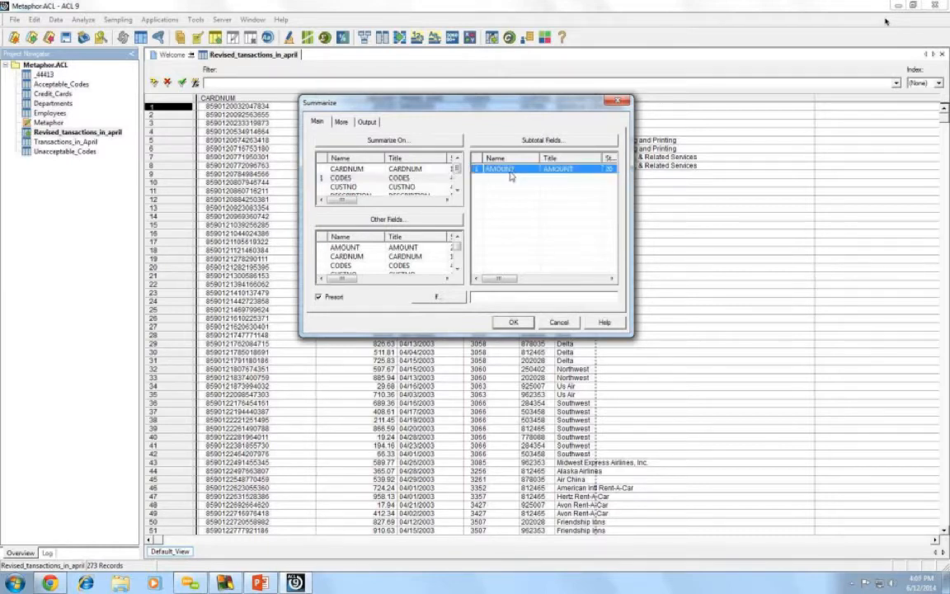
pyautogui.click(397, 221)
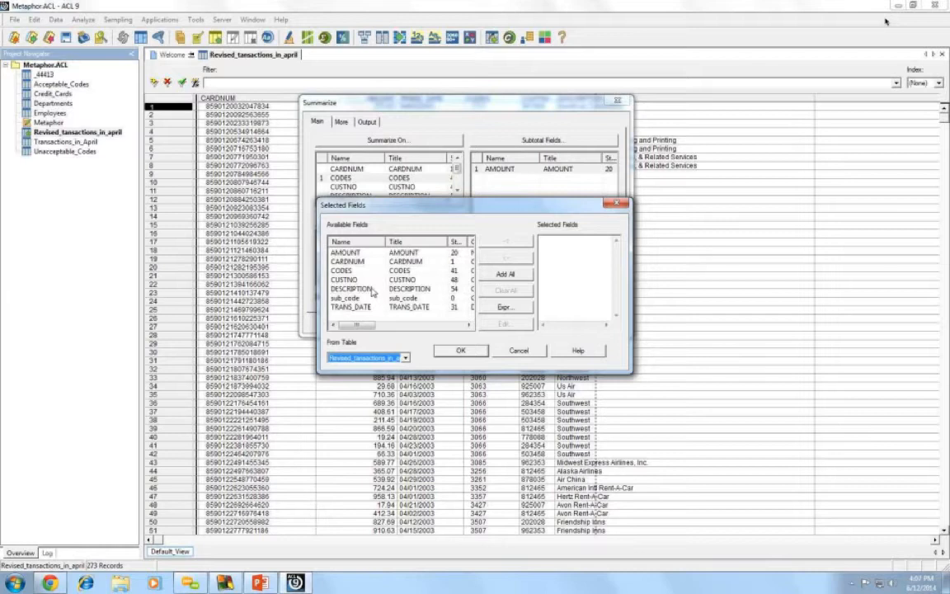
pyautogui.click(372, 290)
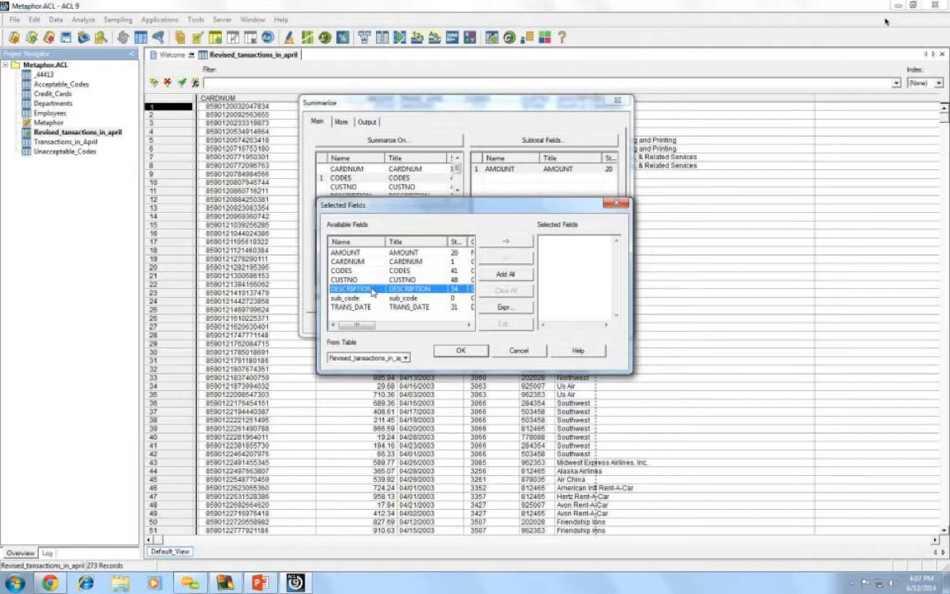
pyautogui.doubleClick(372, 292)
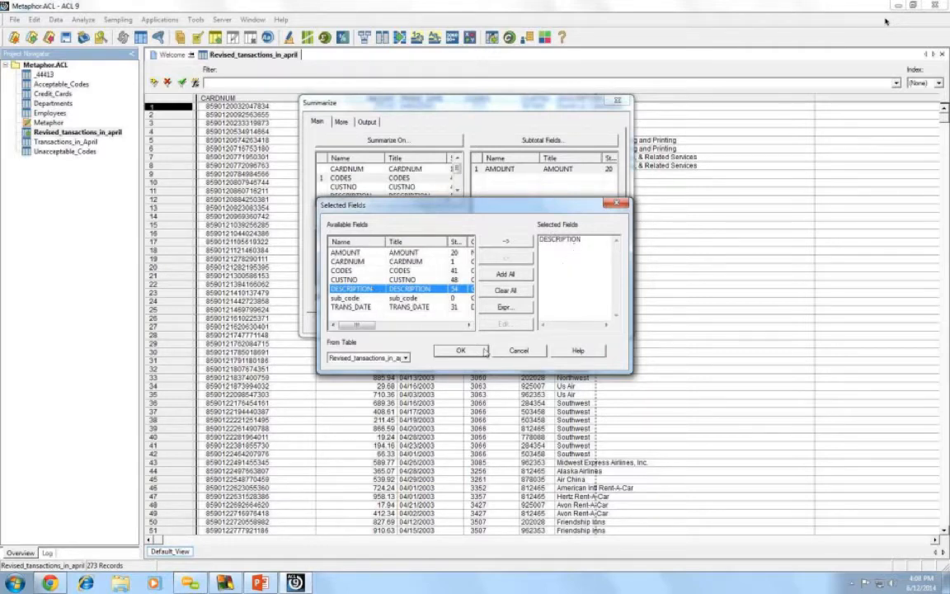
pyautogui.click(462, 352)
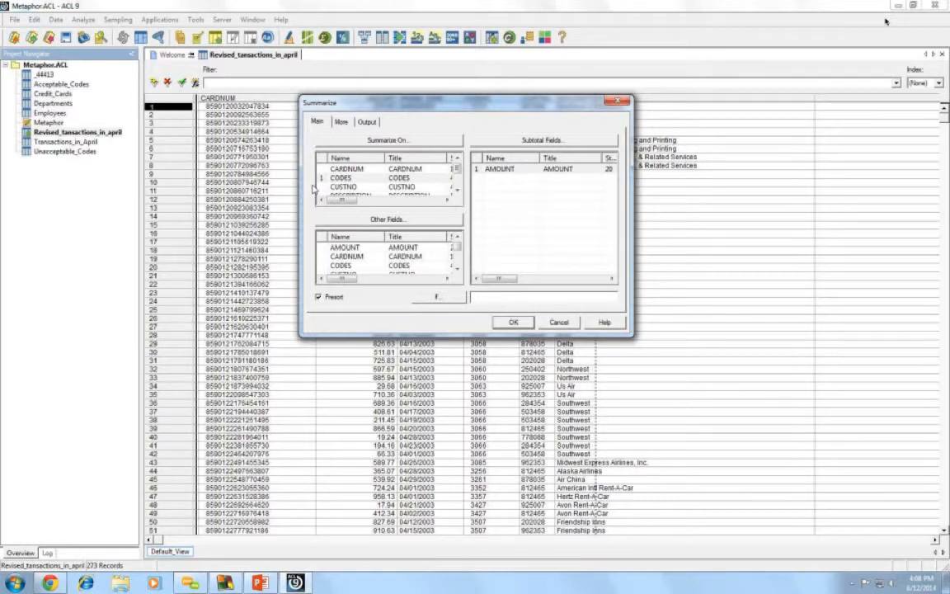
# - Send the summary to a table named summarize_code and run it, producing 102 records
pyautogui.click(375, 125)
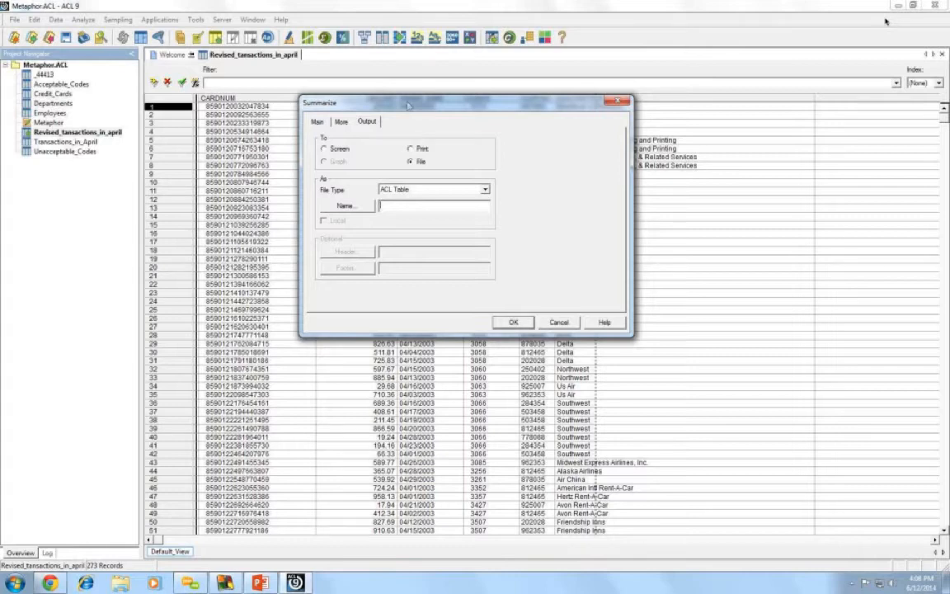
pyautogui.write('summarize_code')
pyautogui.click(317, 122)
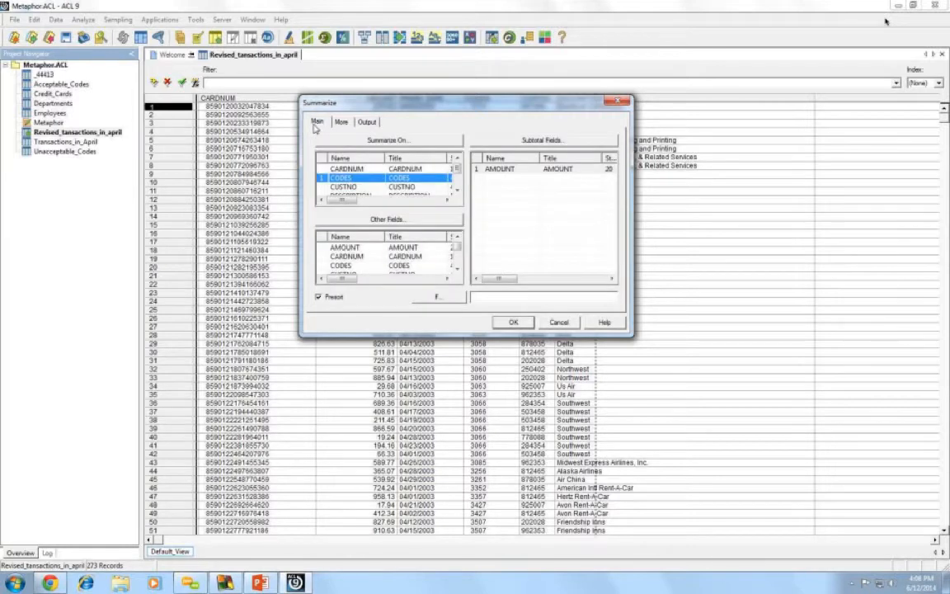
pyautogui.click(367, 121)
pyautogui.click(517, 323)
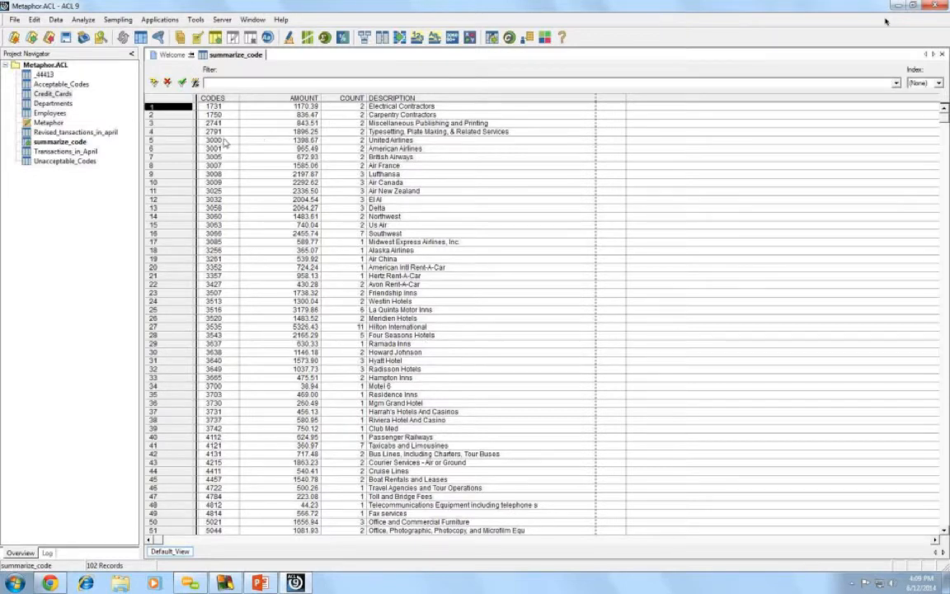
# - Quick-sort summarize_code descending on AMOUNT, putting 5811 Caterers (9023.74) first
pyautogui.click(288, 100)
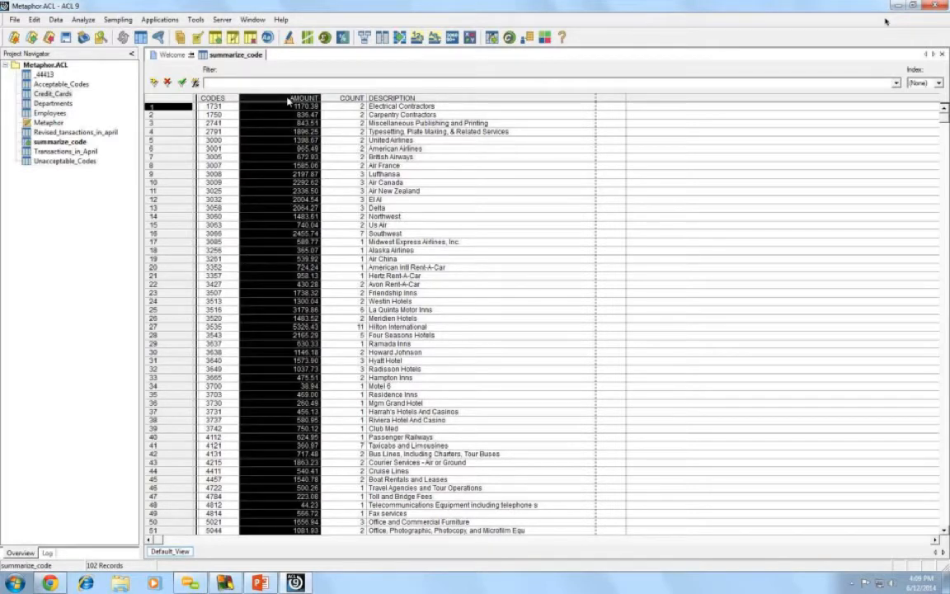
pyautogui.rightClick(288, 100)
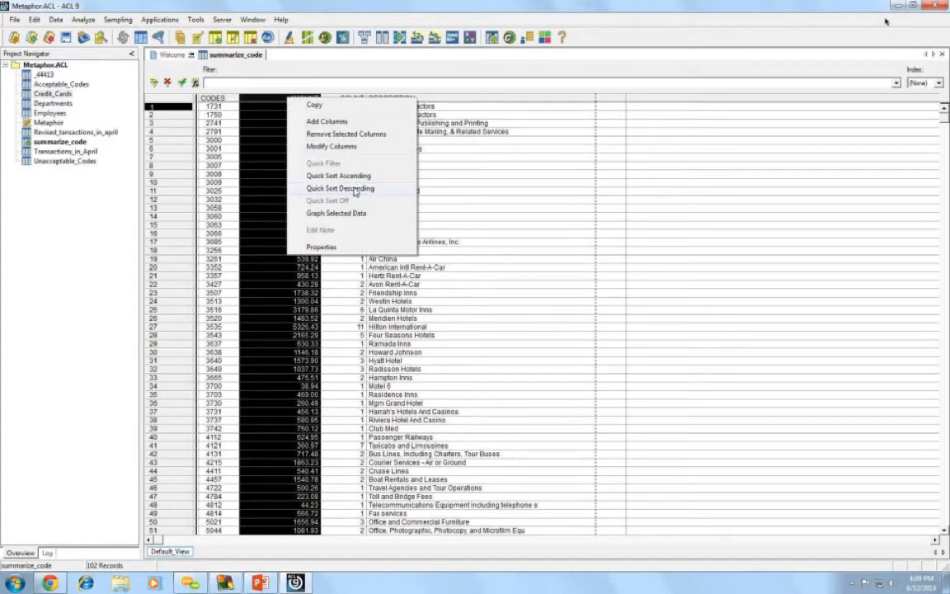
pyautogui.click(354, 190)
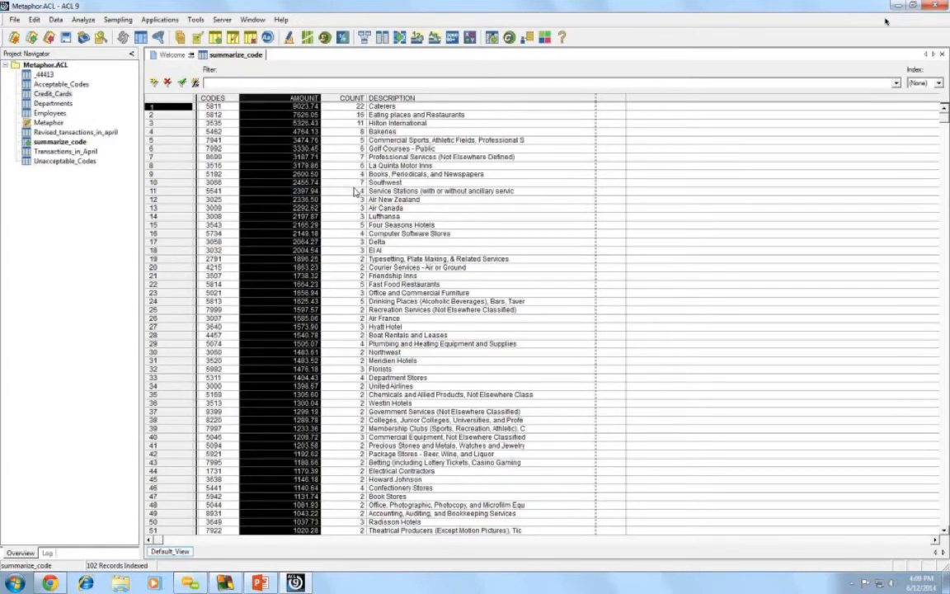
pyautogui.click(299, 158)
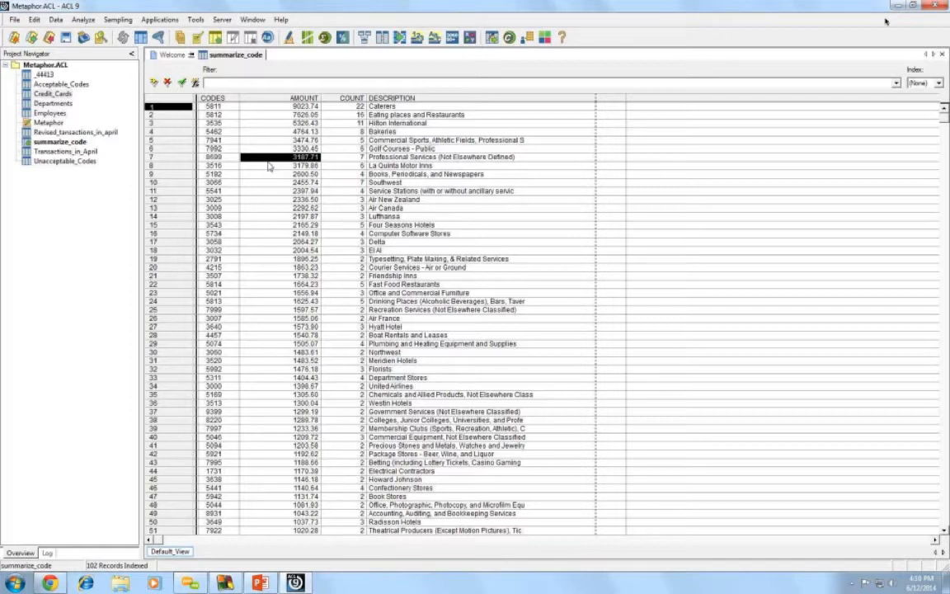
# - Return to the Revised_tansactions_in_april table (273 records) and bring up the Analyze menu
pyautogui.doubleClick(74, 132)
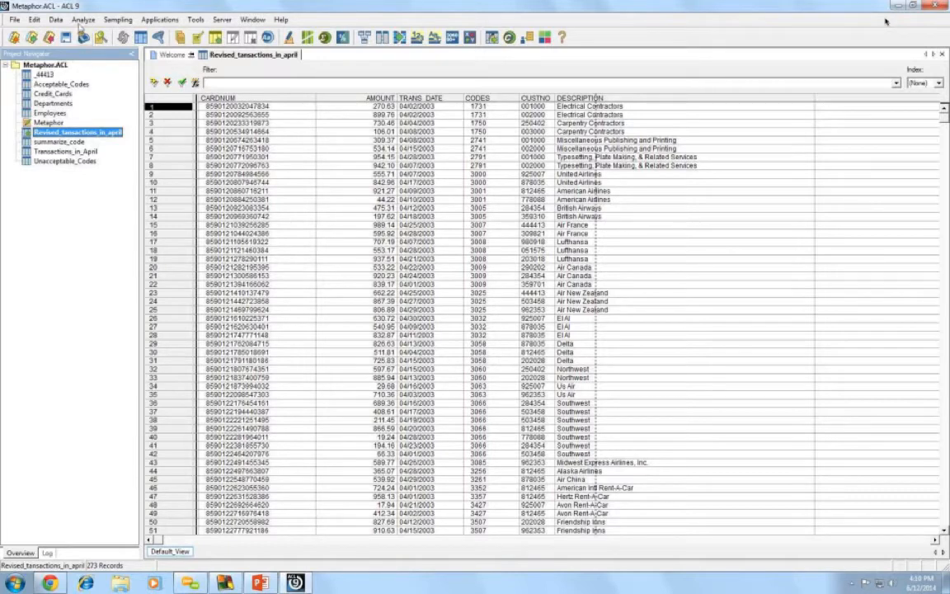
pyautogui.click(82, 21)
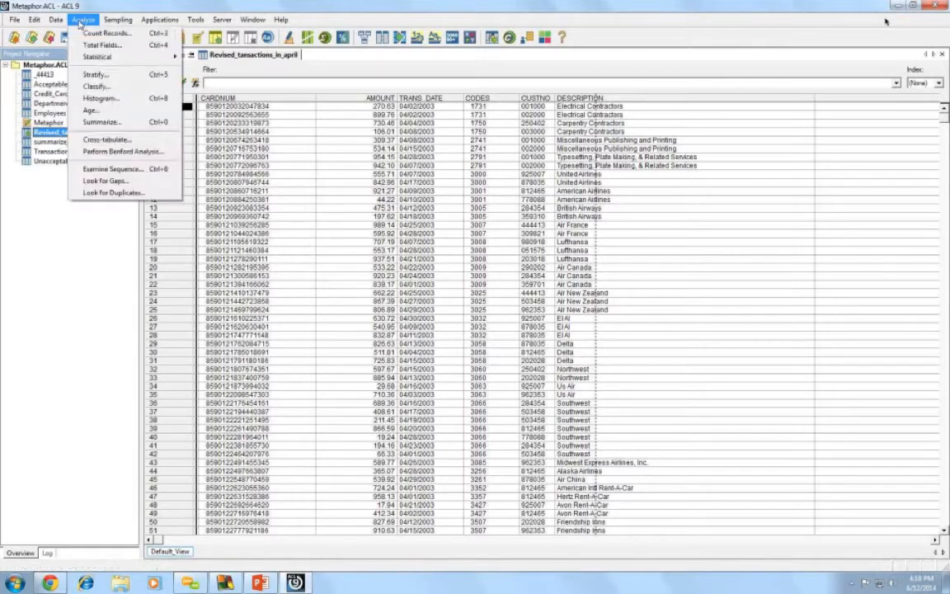
# - Configure Classify on the April transactions with CARDNUM as the key and AMOUNT as subtotal
pyautogui.click(108, 89)
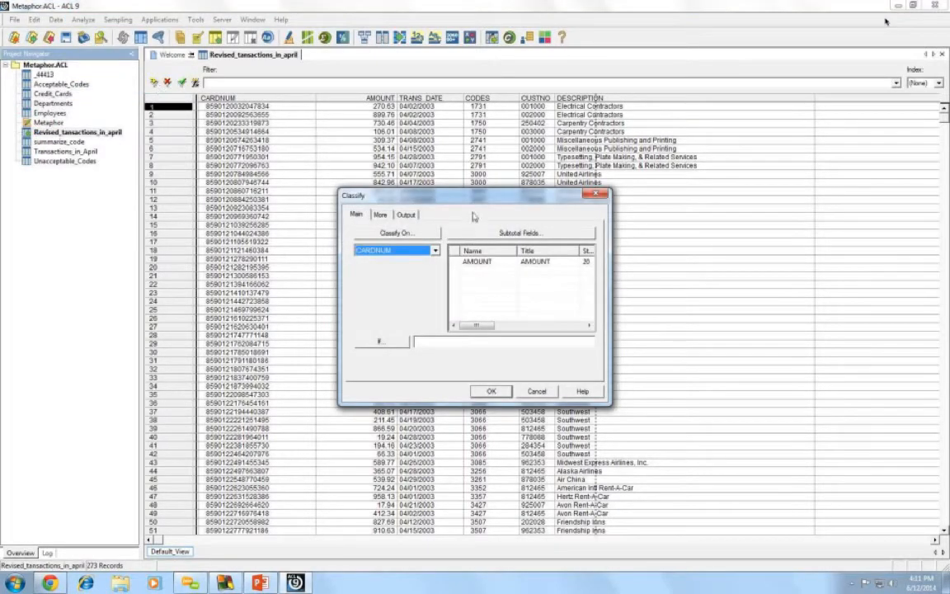
pyautogui.moveTo(424, 195); pyautogui.dragTo(412, 155)
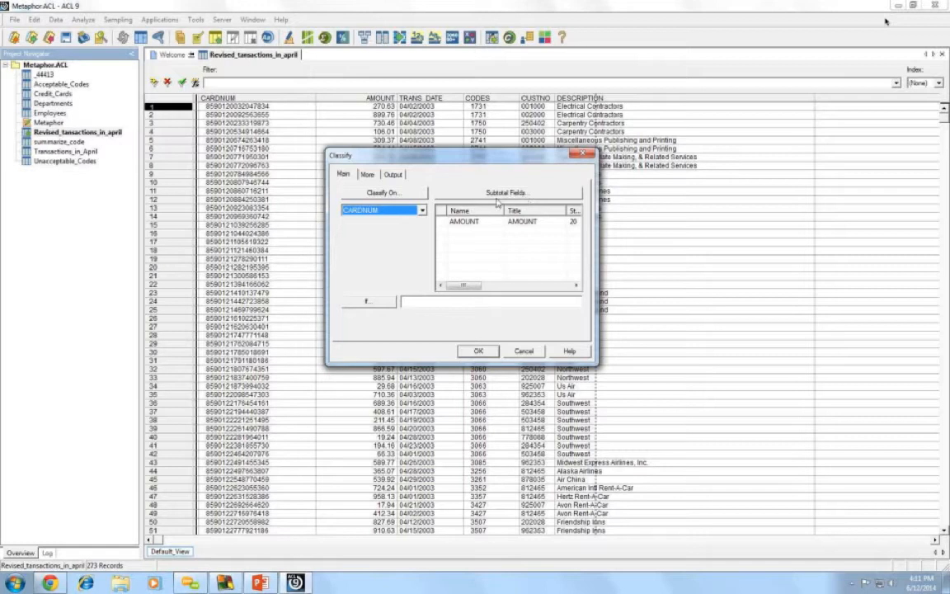
pyautogui.click(382, 195)
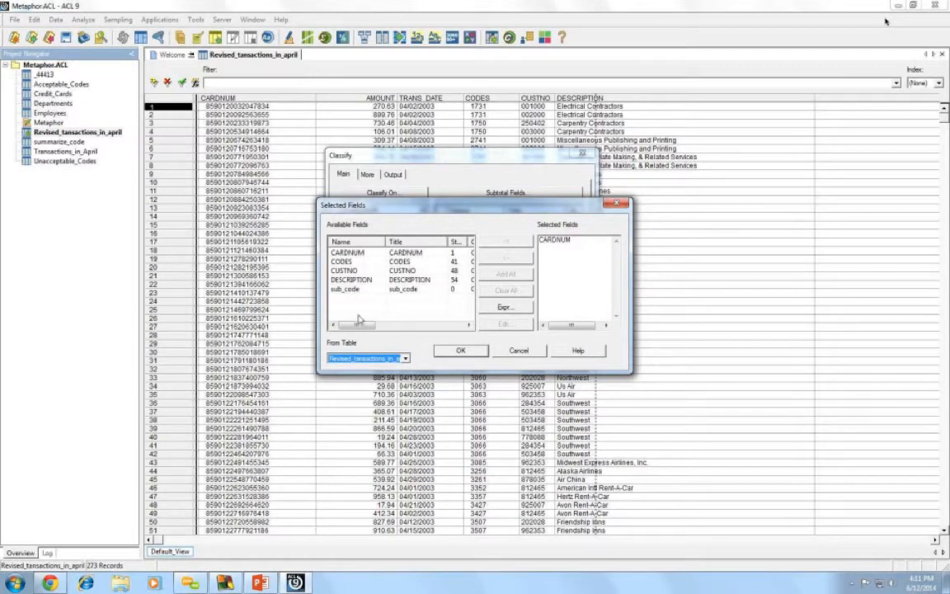
pyautogui.moveTo(354, 324); pyautogui.dragTo(378, 327)
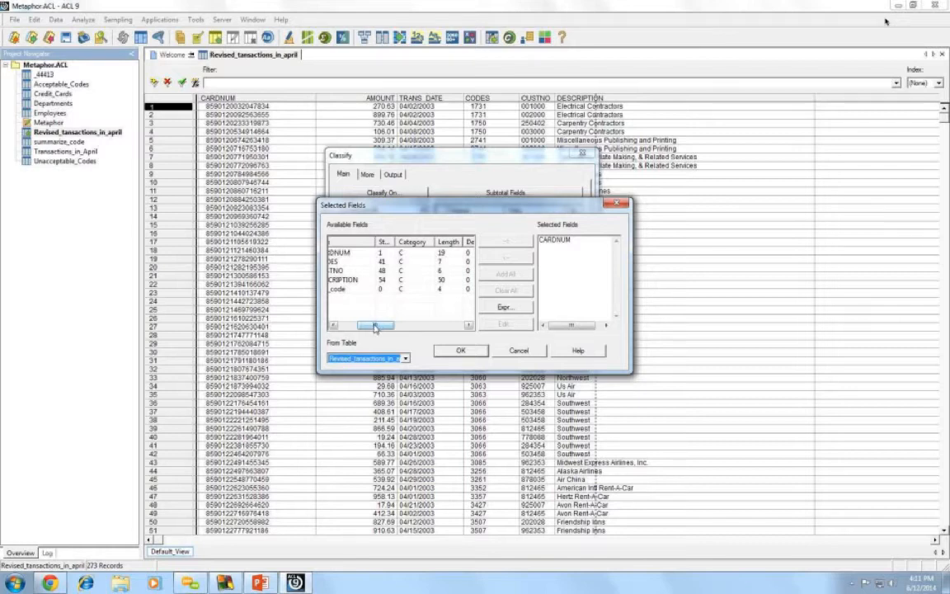
pyautogui.click(344, 325)
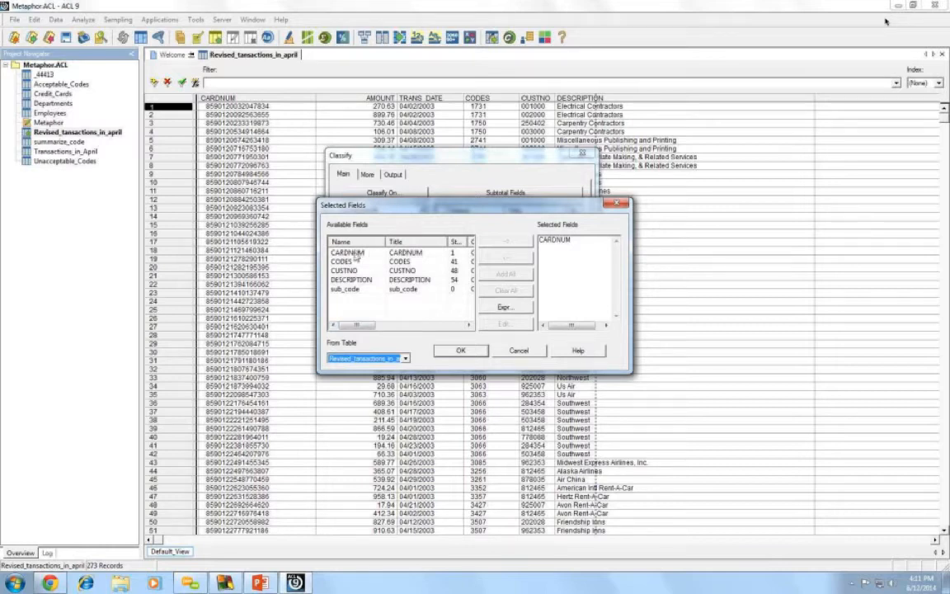
pyautogui.click(355, 254)
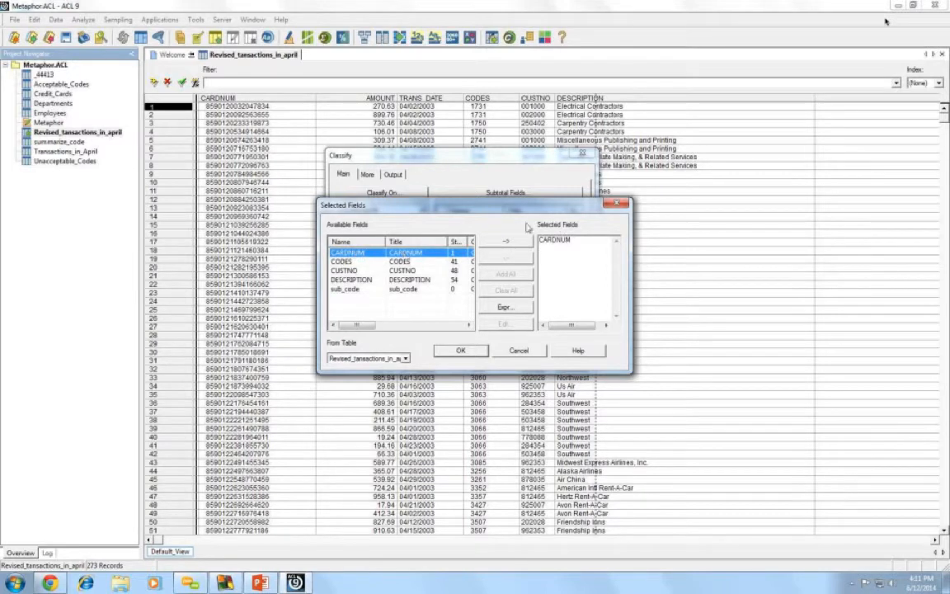
pyautogui.click(445, 353)
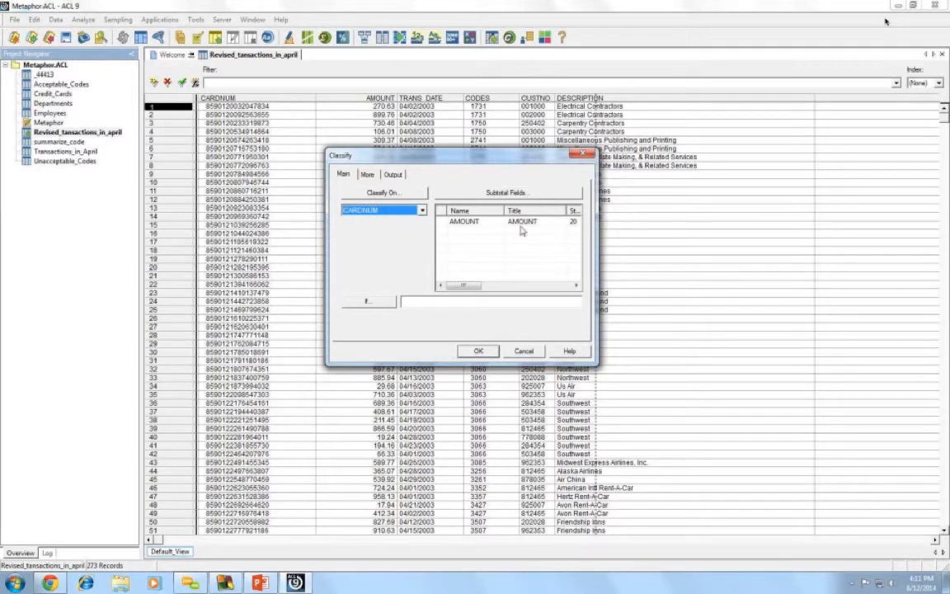
pyautogui.click(471, 222)
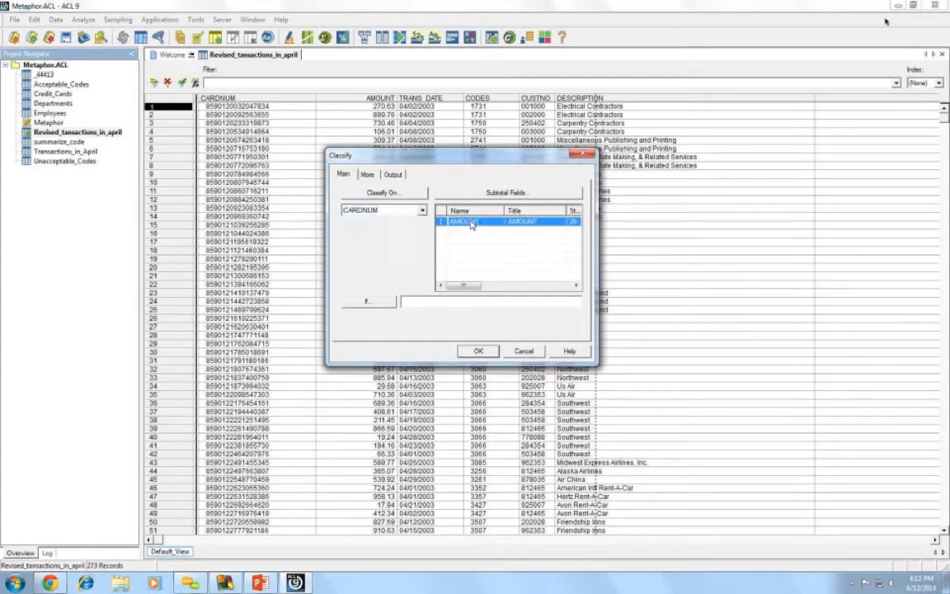
# - Run the CARDNUM classification with output sent to Screen
pyautogui.click(394, 175)
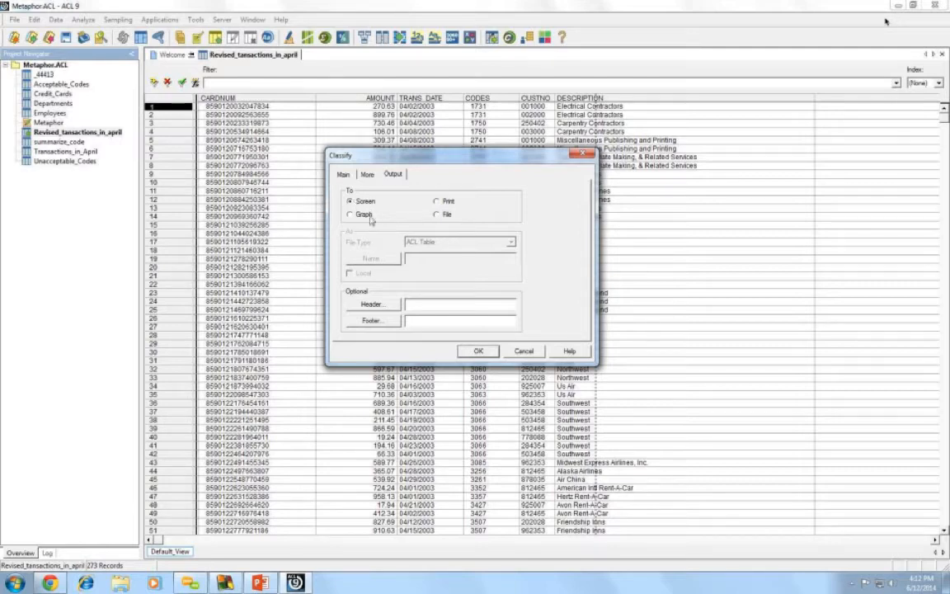
pyautogui.click(479, 351)
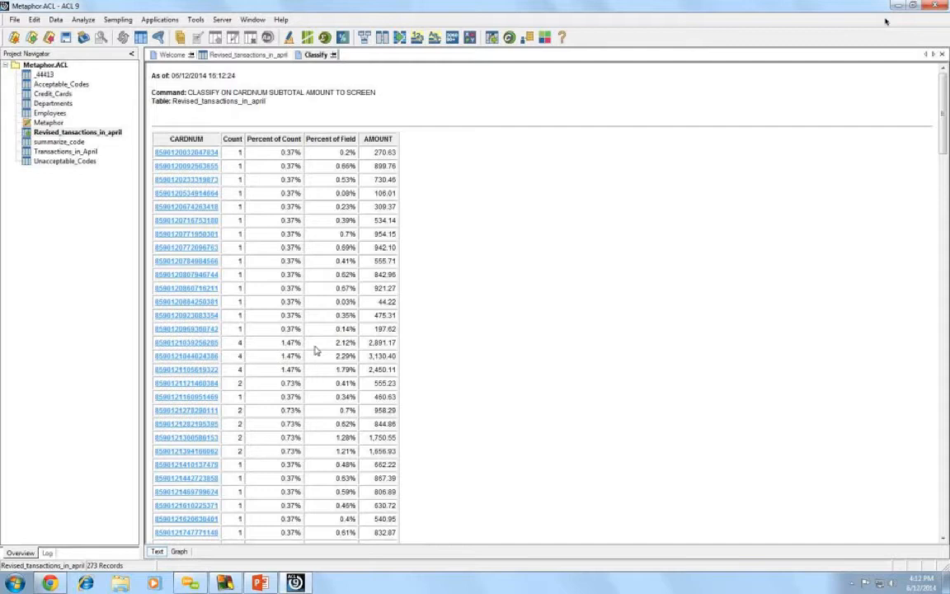
# - Drill into one card number's transactions, then remove the filter to show all 273 records
pyautogui.click(178, 304)
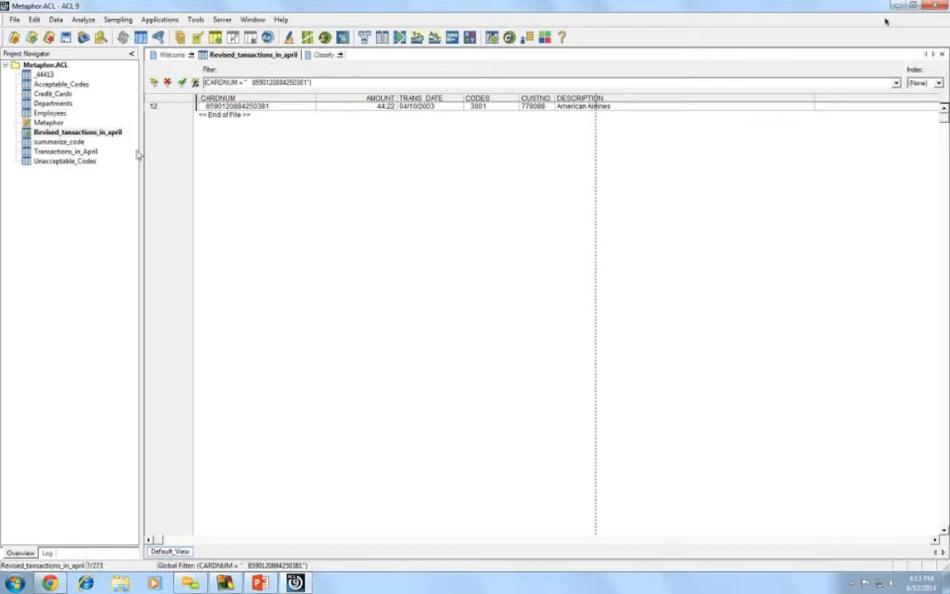
pyautogui.click(71, 134)
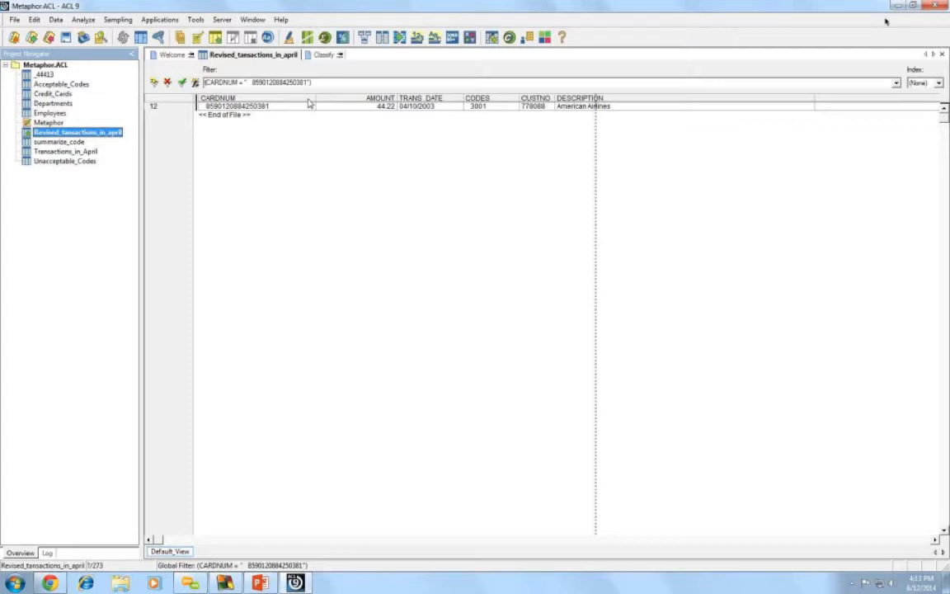
pyautogui.click(167, 82)
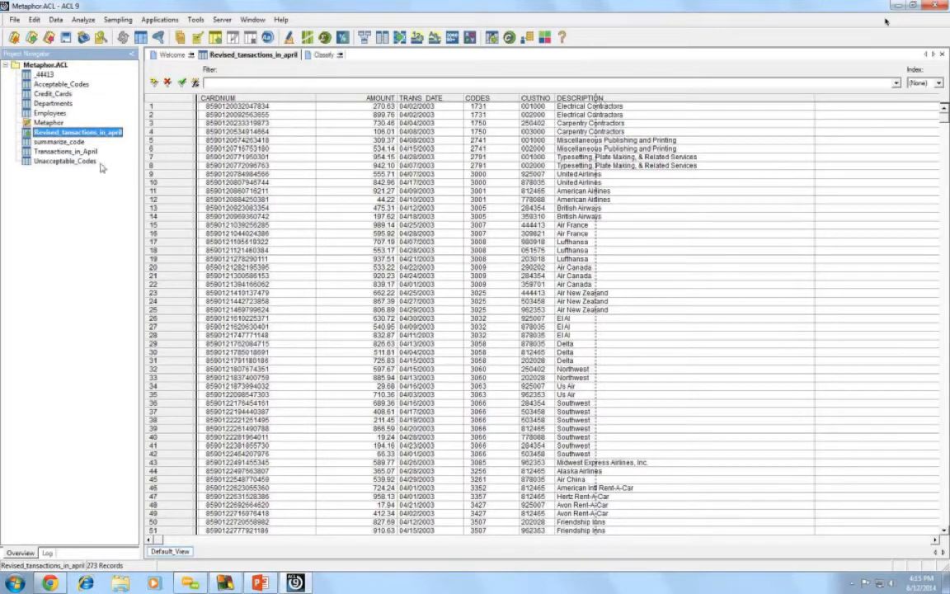
# - Open Unacceptable_Codes briefly, then return to the Revised_tansactions_in_april table
pyautogui.doubleClick(49, 162)
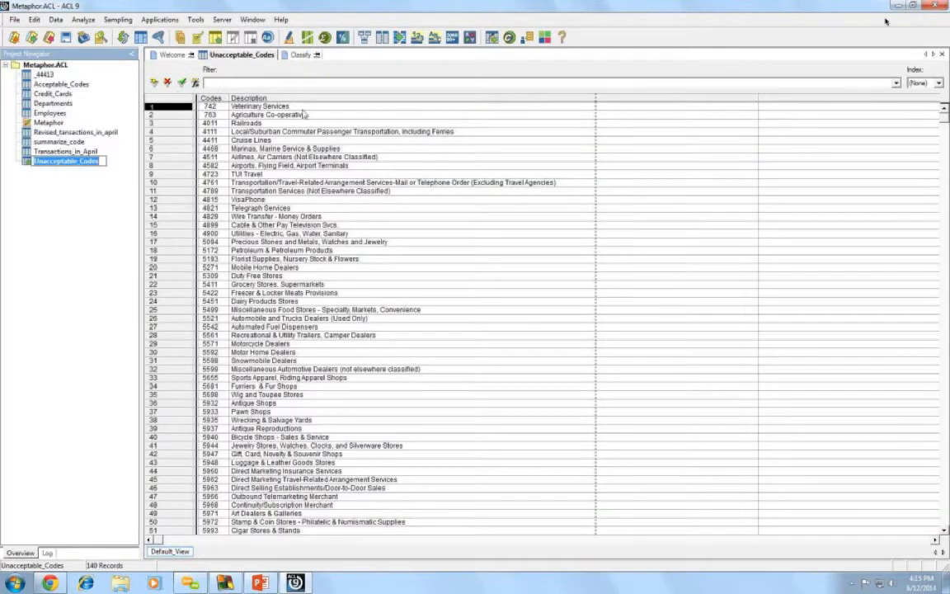
pyautogui.click(102, 232)
pyautogui.doubleClick(89, 134)
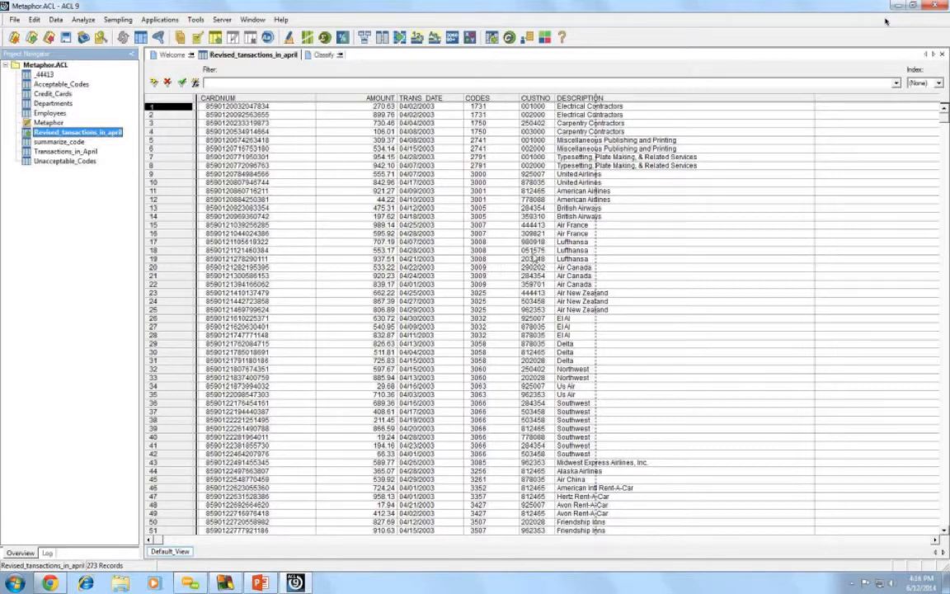
# - Start a Join Tables setup on the April transactions with CODES as the primary key
pyautogui.click(56, 20)
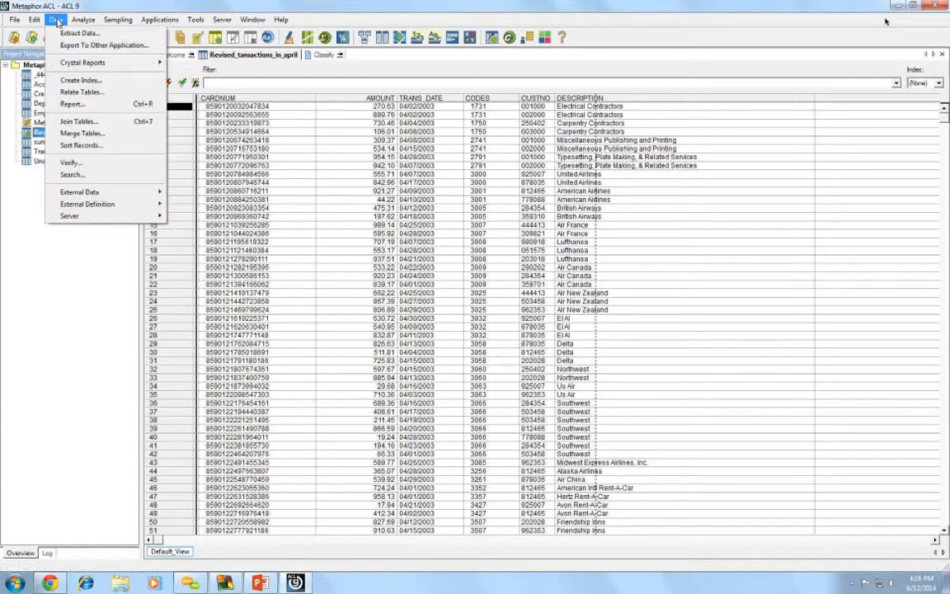
pyautogui.click(78, 123)
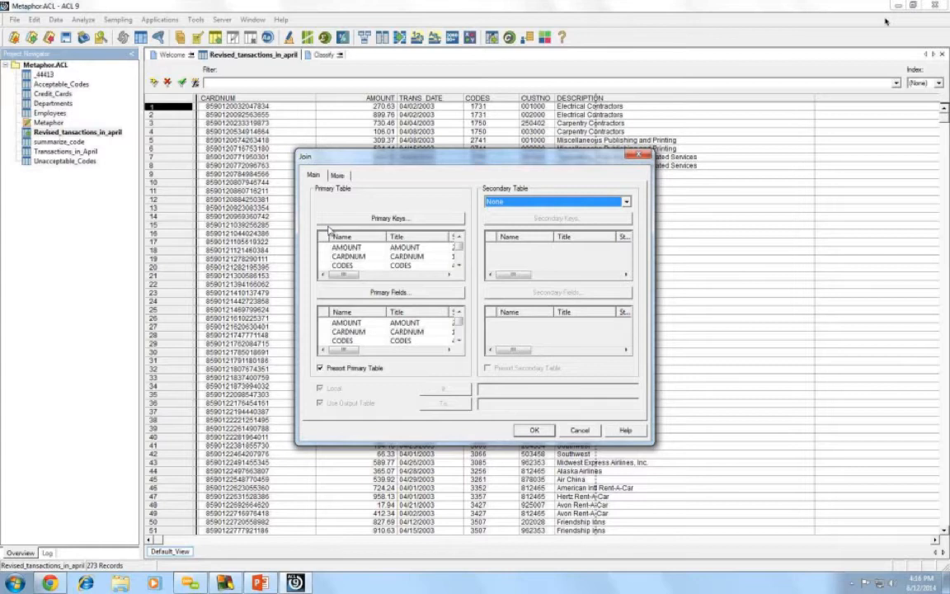
pyautogui.click(399, 265)
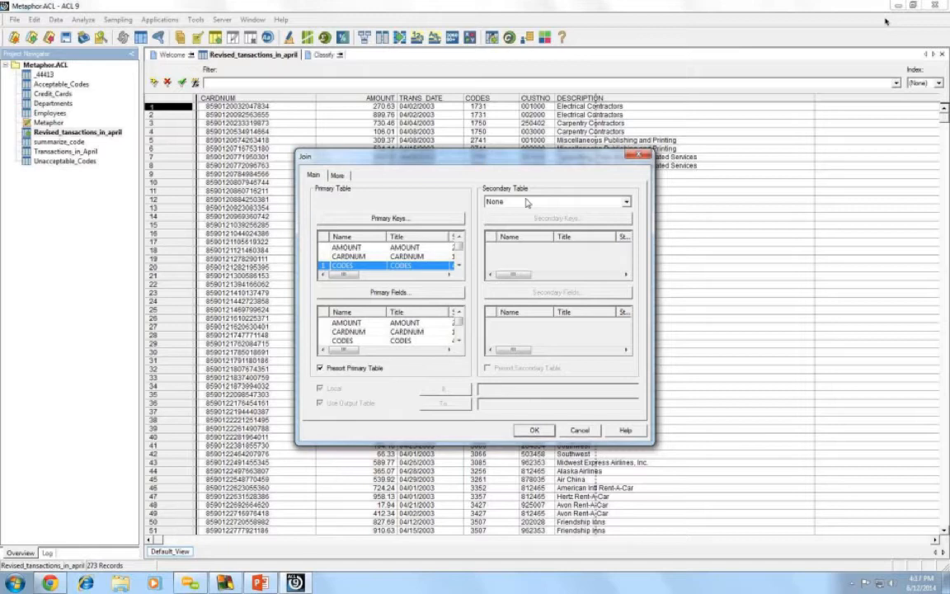
# - Choose Unacceptable_Codes as the secondary table, keyed on its Codes field
pyautogui.click(626, 201)
pyautogui.scroll(-1, 568, 216)
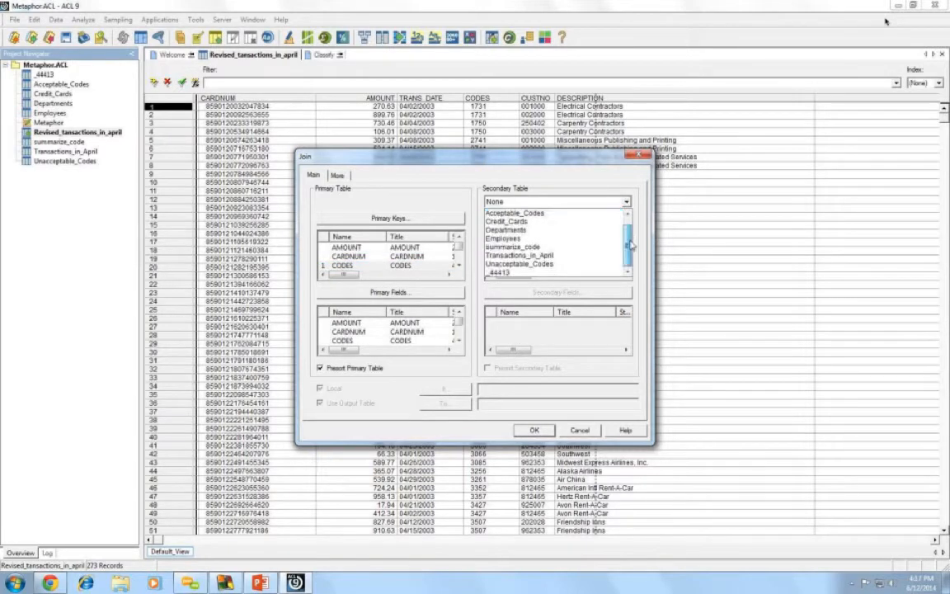
pyautogui.click(548, 264)
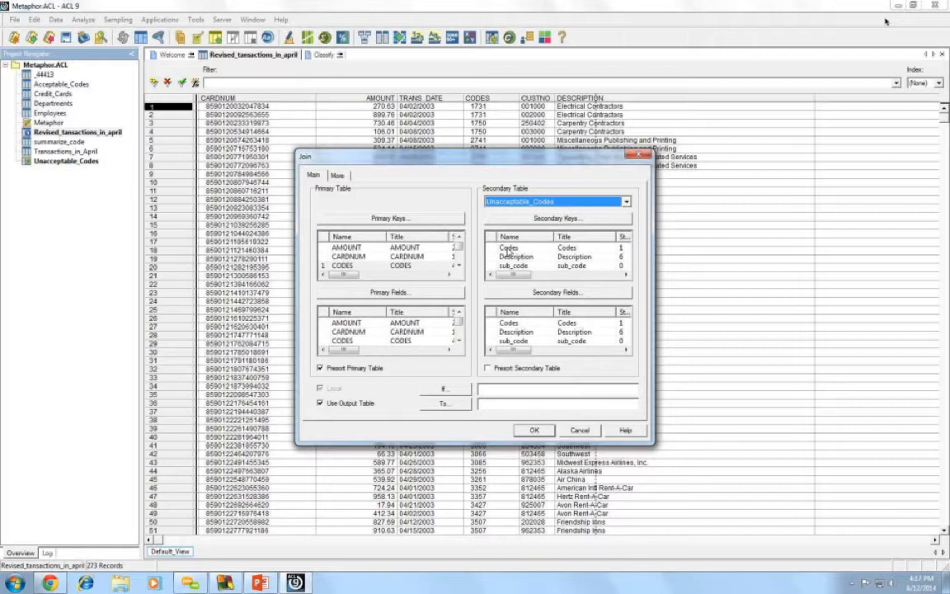
pyautogui.click(508, 248)
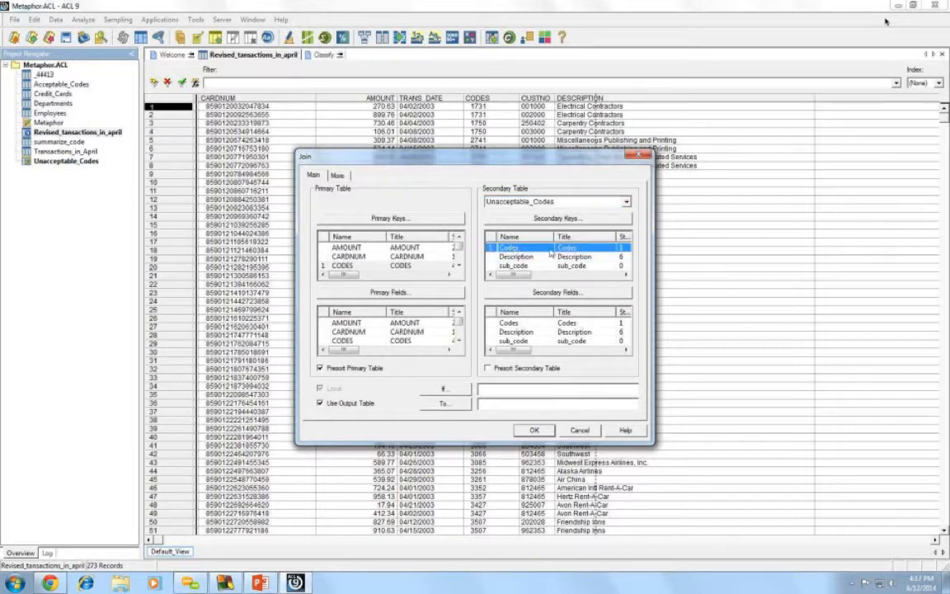
# - Include all transaction fields as primary fields, leaving the secondary fields unchanged
pyautogui.click(382, 296)
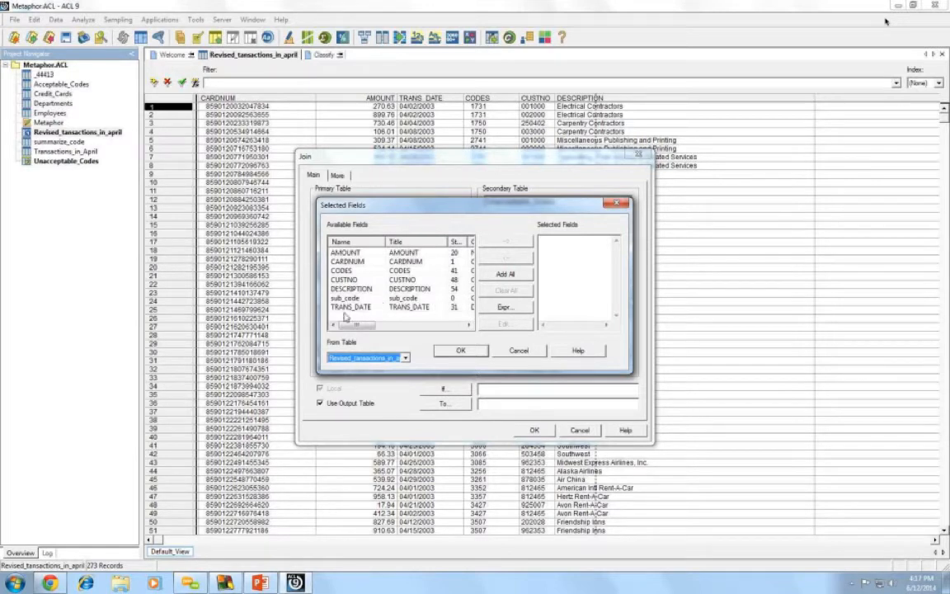
pyautogui.click(503, 275)
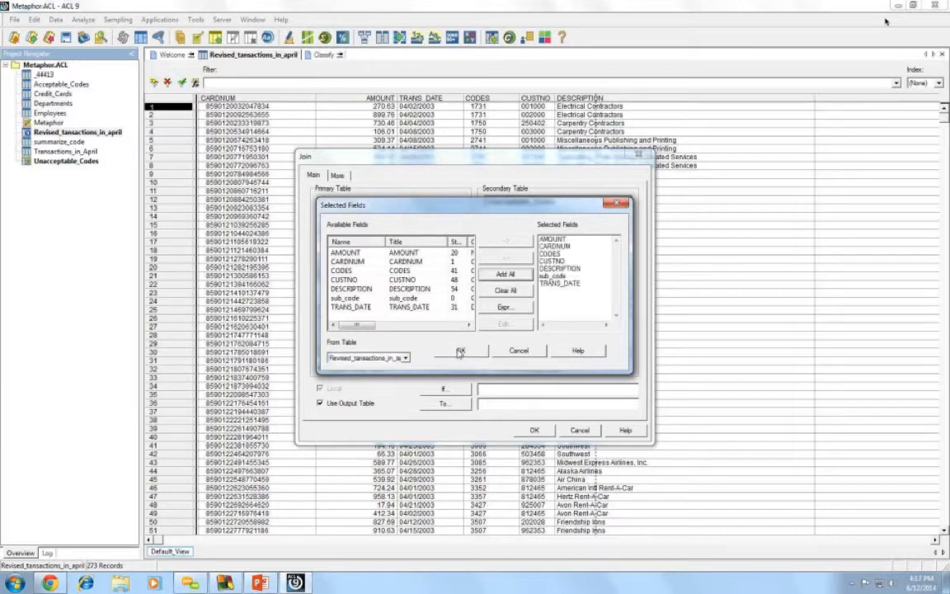
pyautogui.click(460, 351)
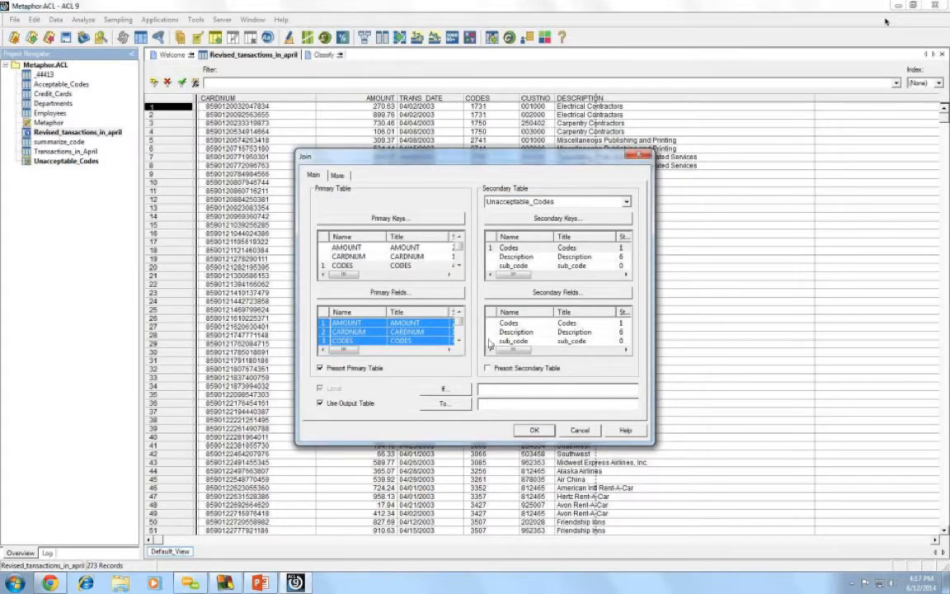
pyautogui.click(539, 293)
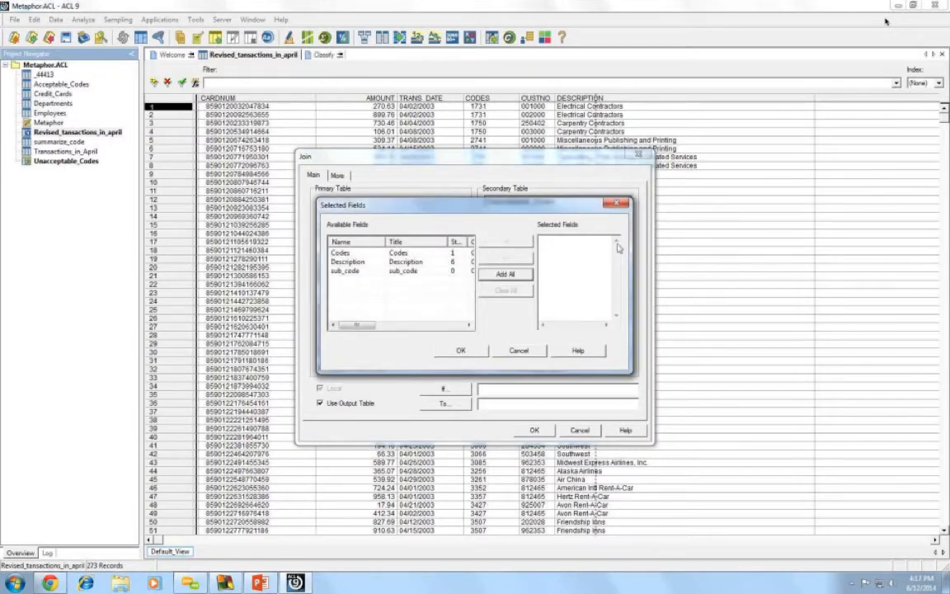
pyautogui.click(616, 206)
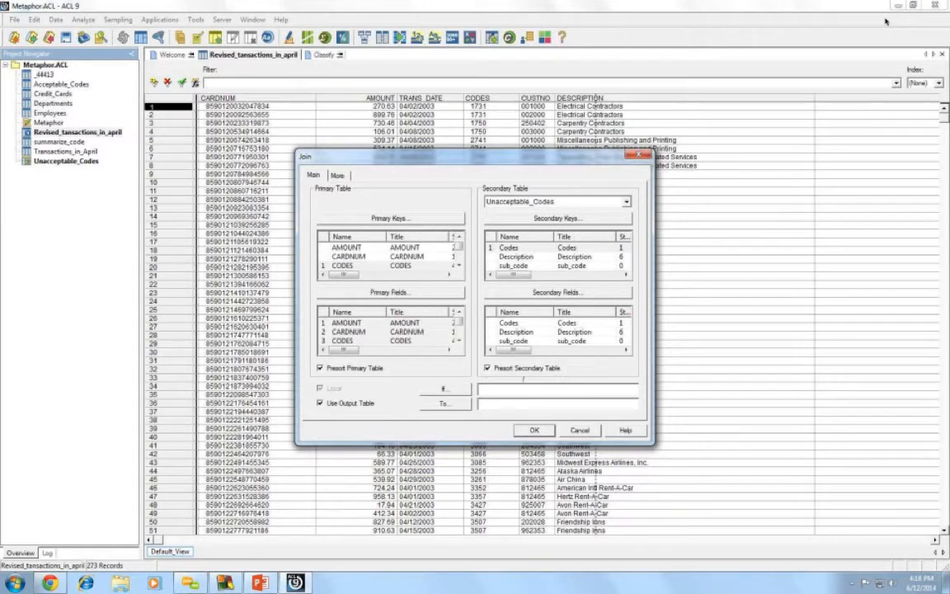
# - Presort the secondary table and run the join into output table unacceptable_transactions
pyautogui.click(487, 370)
pyautogui.write('unacceptableta')
pyautogui.press('BackSpace')
pyautogui.press('BackSpace')
pyautogui.write('_transaction')
pyautogui.click(535, 430)
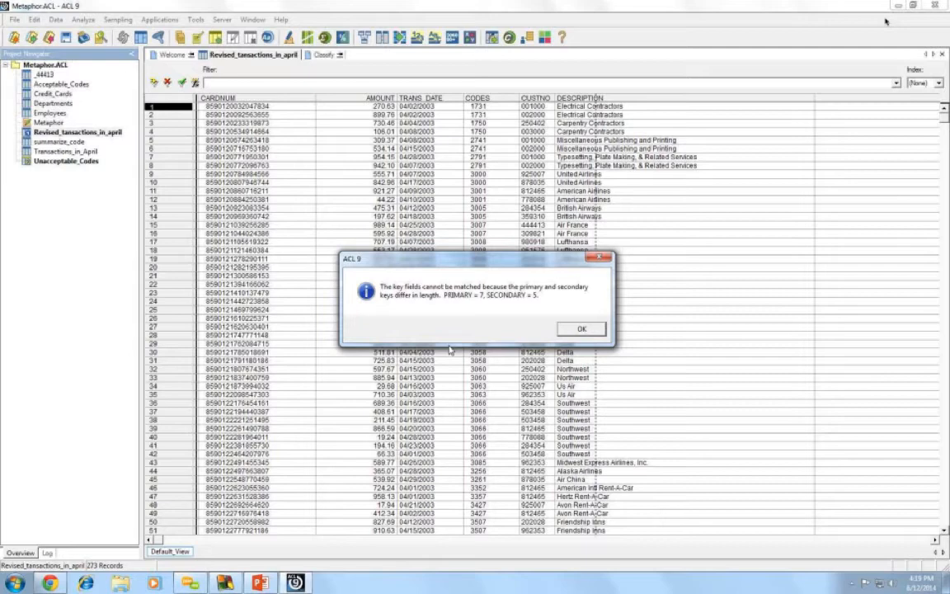
# - Dismiss the key-length mismatch error (7 vs 5) and close the Join dialog
pyautogui.click(582, 329)
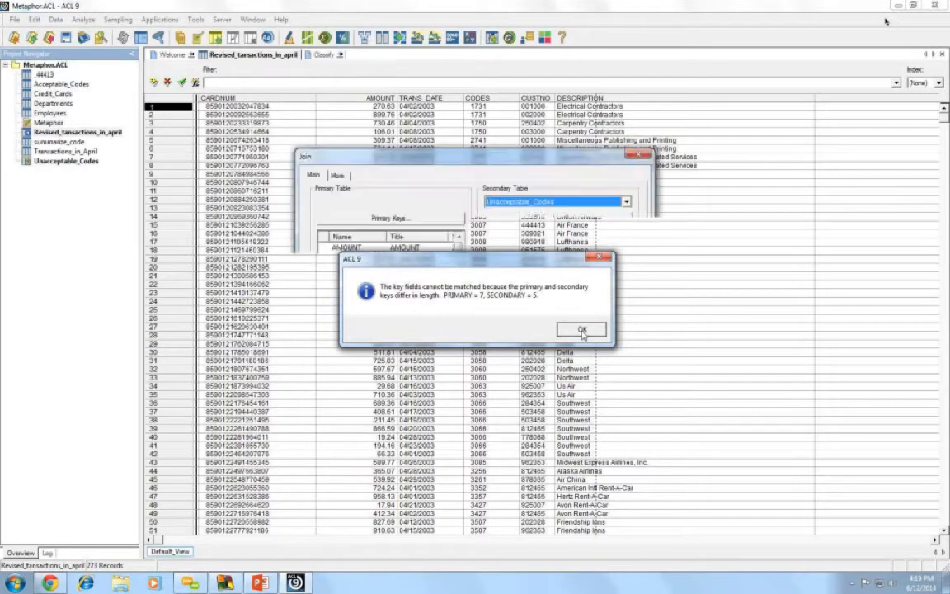
pyautogui.click(638, 156)
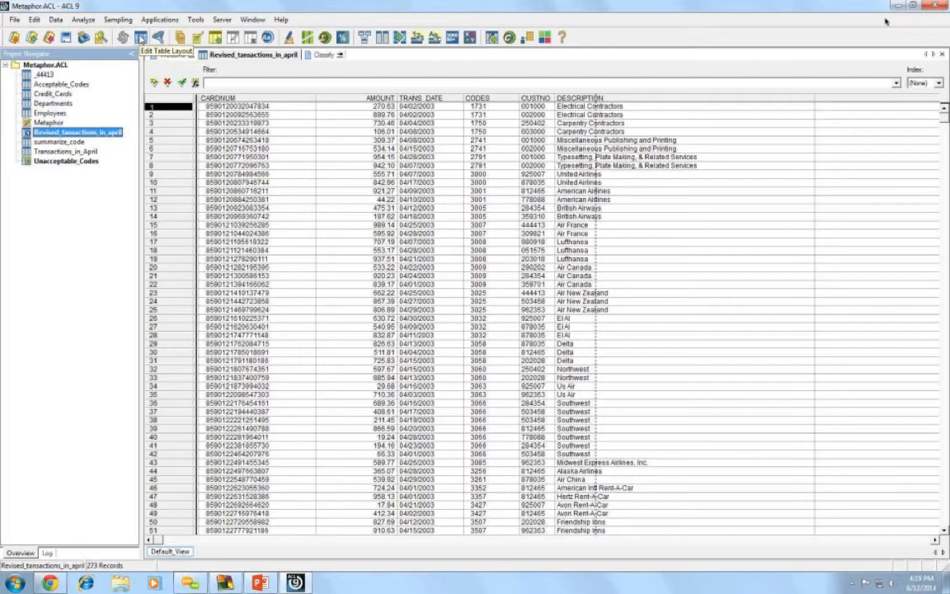
# - Delete the existing sub_code field from the transactions table layout
pyautogui.click(141, 37)
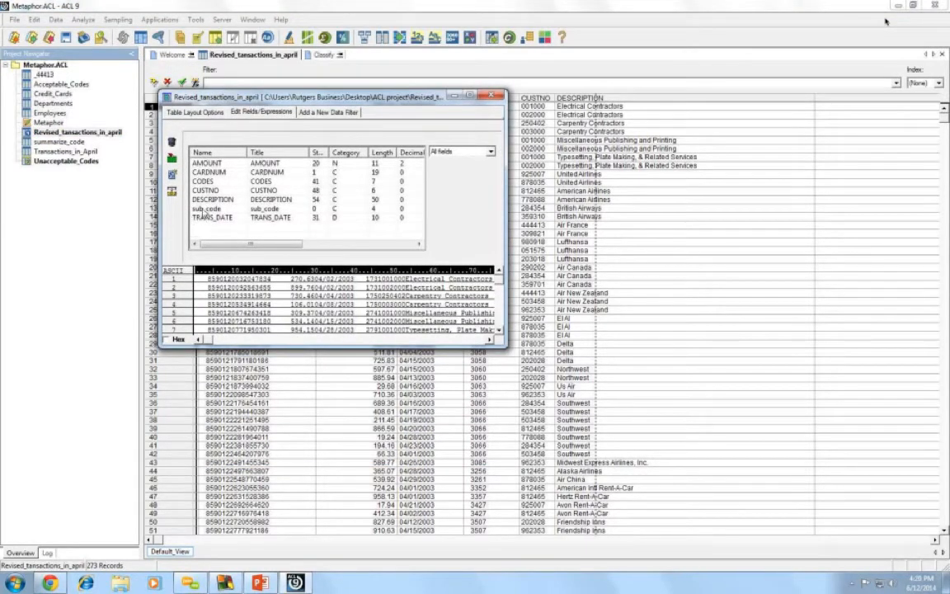
pyautogui.click(204, 210)
pyautogui.rightClick(212, 210)
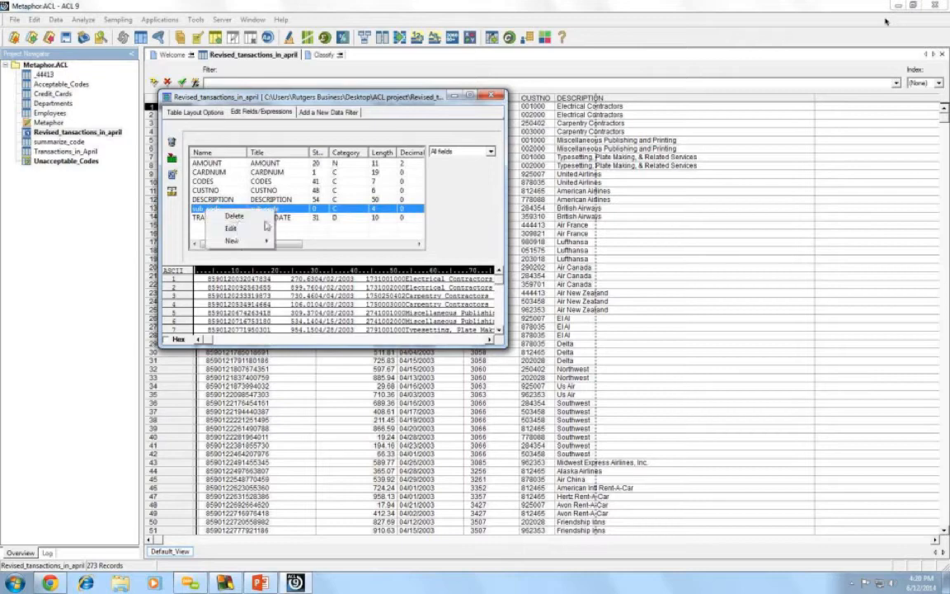
pyautogui.click(234, 216)
pyautogui.click(542, 267)
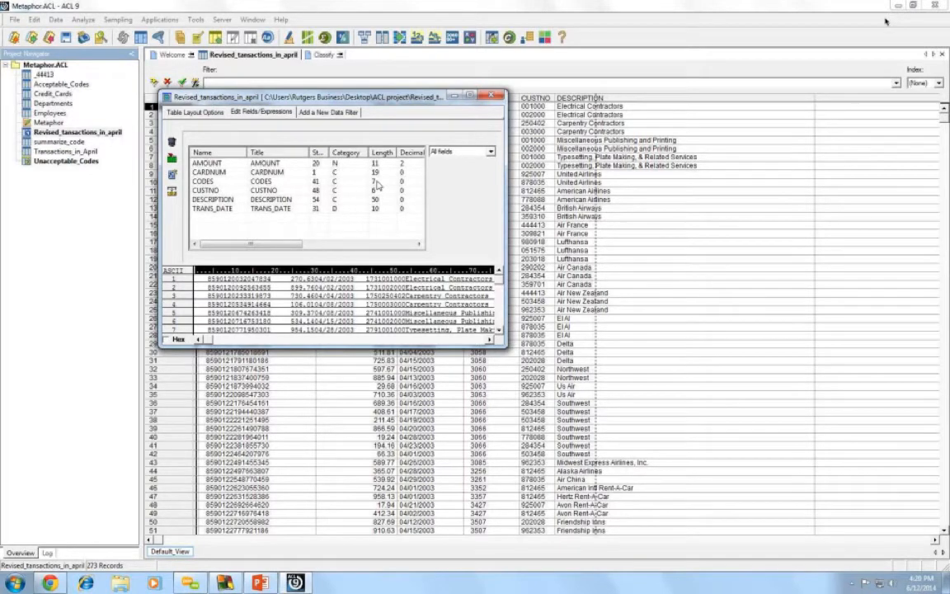
# - Start a new expression, then close the layout window, discarding the unsaved changes
pyautogui.moveTo(320, 98); pyautogui.dragTo(389, 217)
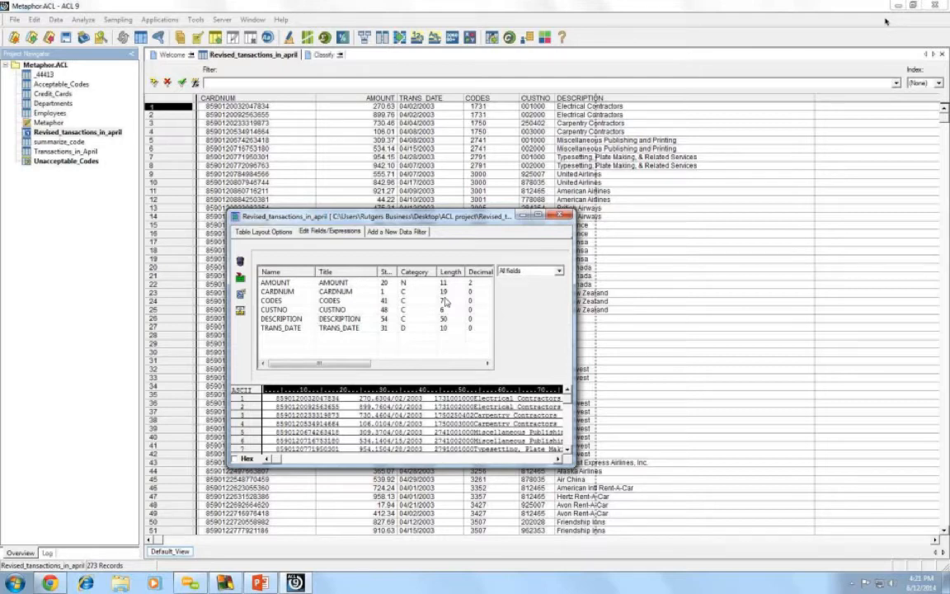
pyautogui.moveTo(402, 216); pyautogui.dragTo(443, 143)
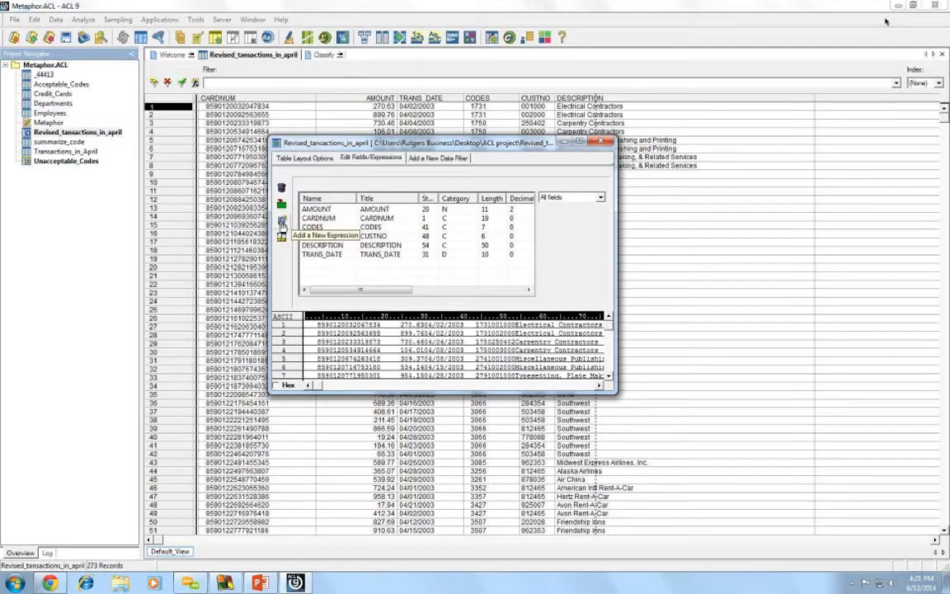
pyautogui.click(282, 222)
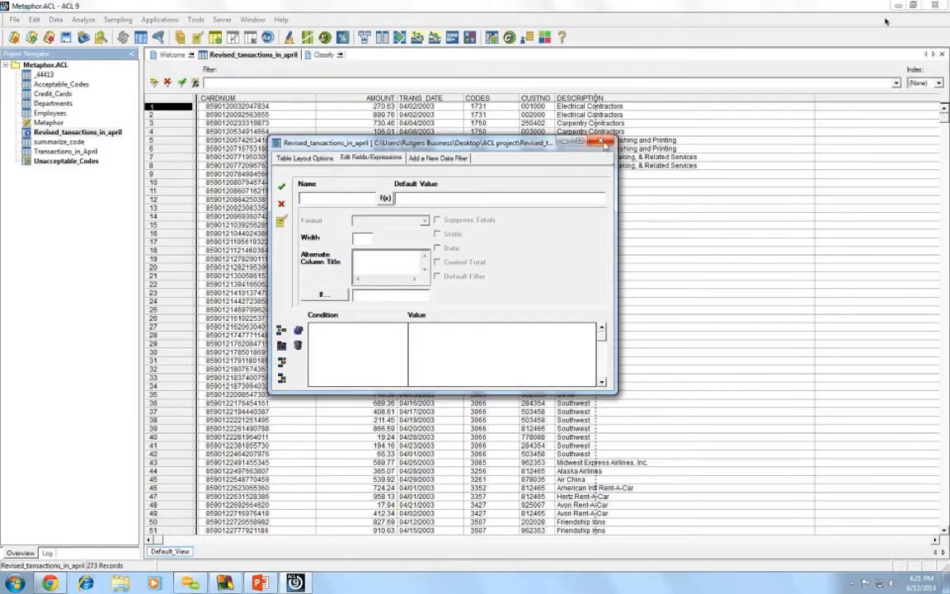
pyautogui.click(395, 161)
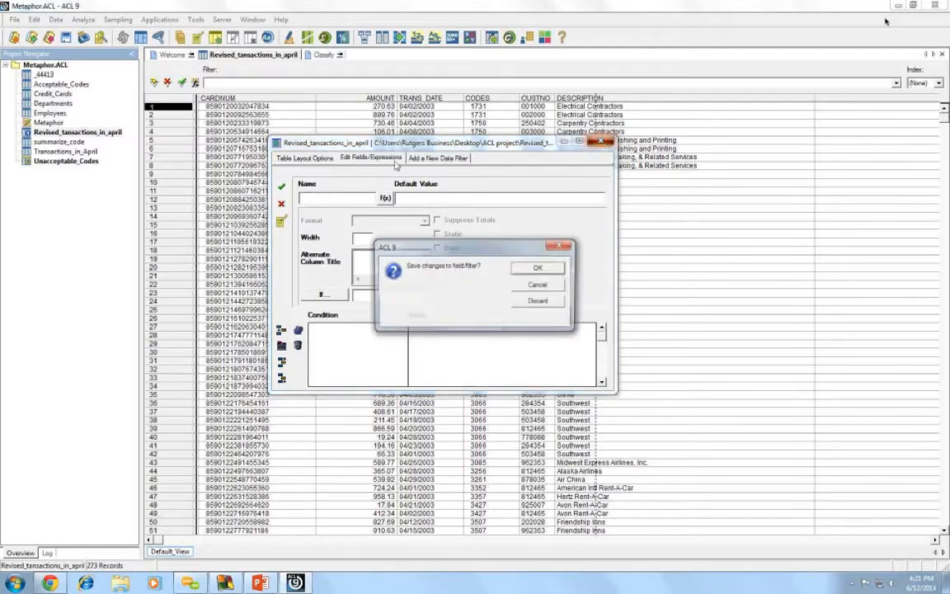
pyautogui.click(537, 302)
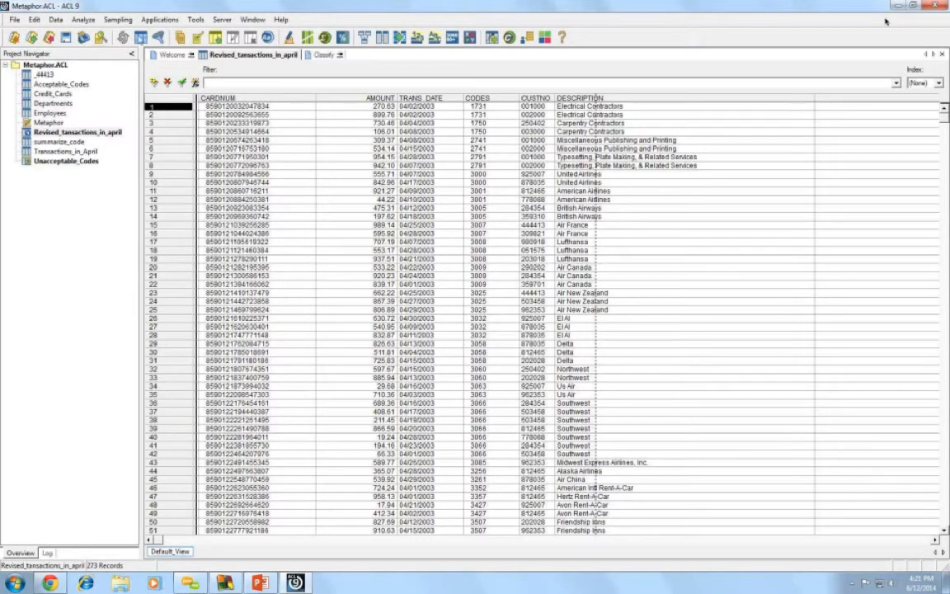
# - Create a new computed expression field in the transactions layout named sub_code
pyautogui.click(140, 37)
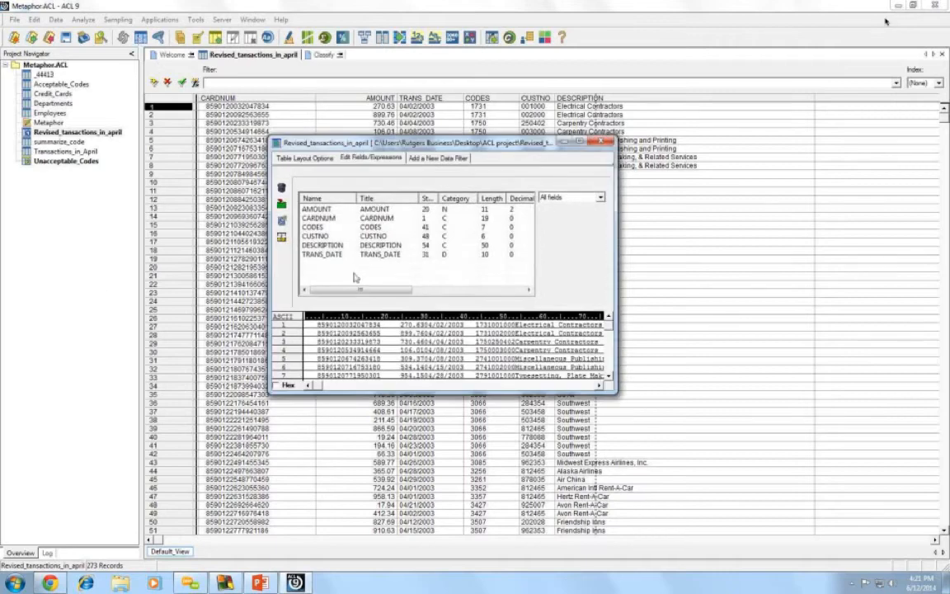
pyautogui.click(282, 223)
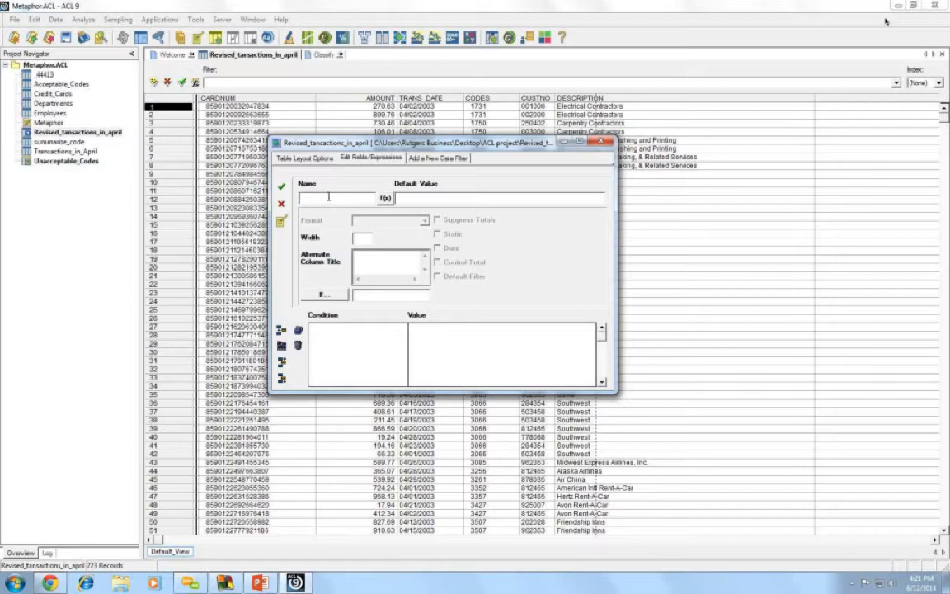
pyautogui.write('subV')
pyautogui.press('BackSpace')
pyautogui.write('_code')
# - Insert the SUBSTR( string , start , length ) template into sub_code's expression
pyautogui.click(385, 198)
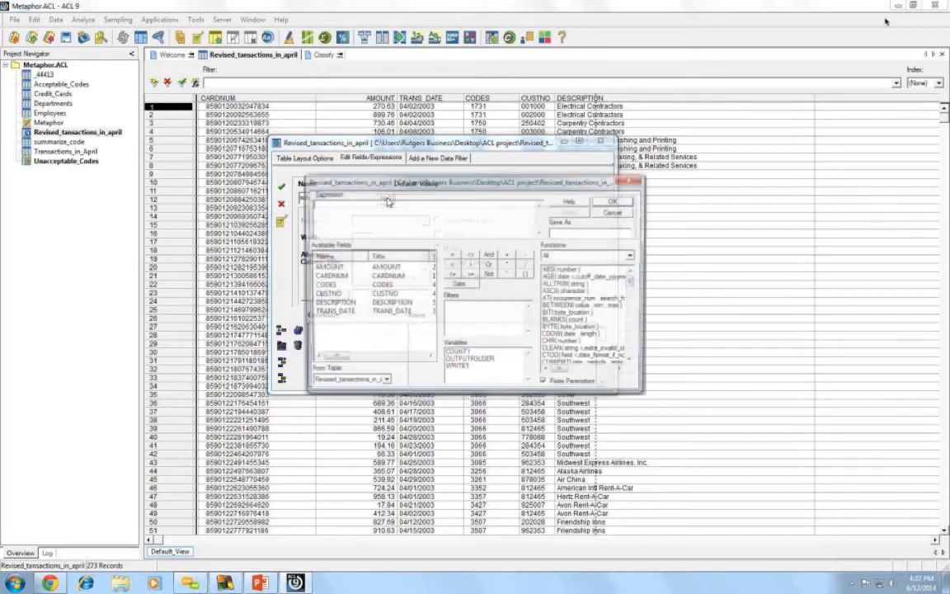
pyautogui.moveTo(419, 180); pyautogui.dragTo(402, 162)
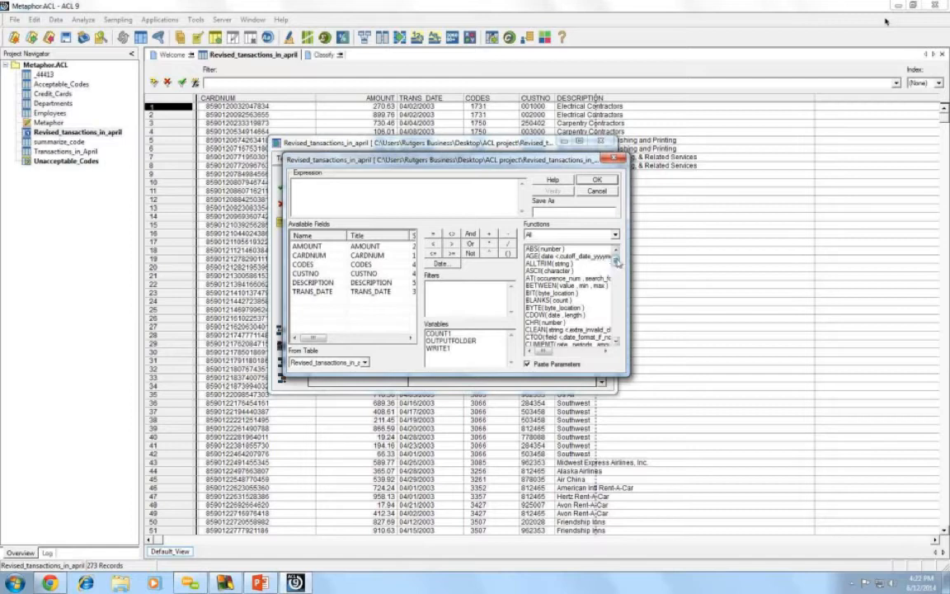
pyautogui.moveTo(617, 260); pyautogui.dragTo(624, 335)
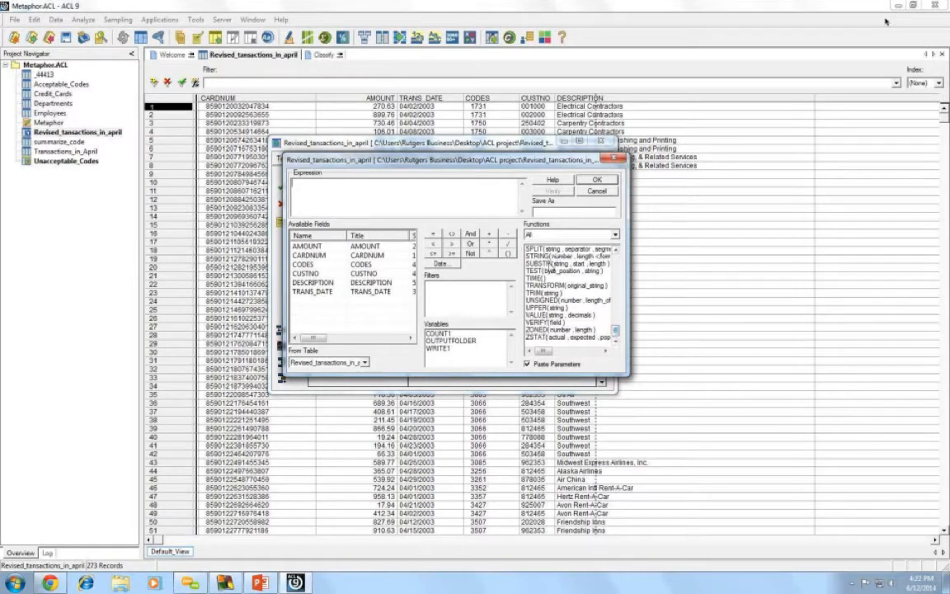
pyautogui.doubleClick(553, 265)
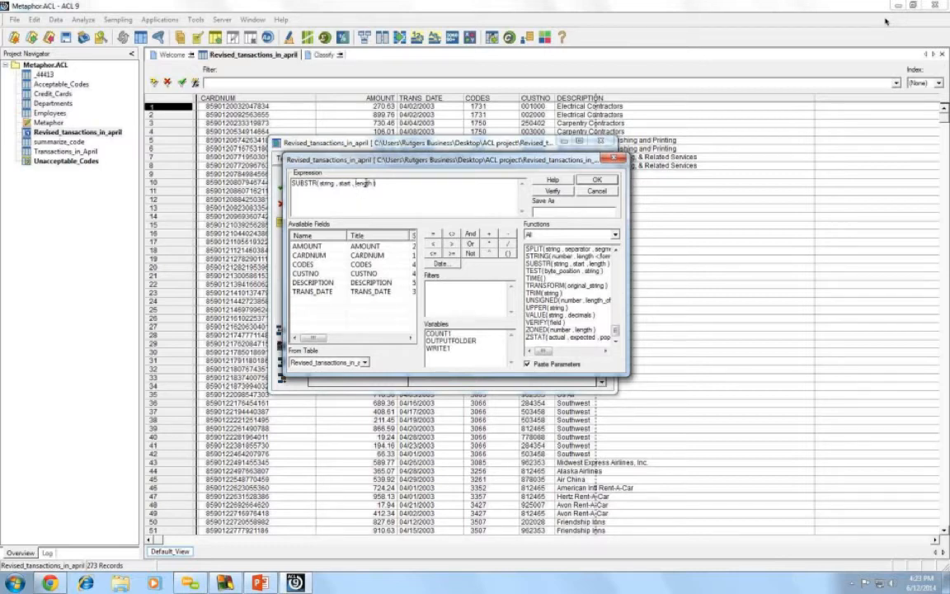
# - Set the SUBSTR start to 1 and length to 4
pyautogui.doubleClick(360, 183)
pyautogui.press('BackSpace')
pyautogui.write('4')
pyautogui.press('BackSpace')
pyautogui.press('BackSpace')
pyautogui.press('BackSpace')
pyautogui.press('BackSpace')
pyautogui.press('BackSpace')
pyautogui.write('1')
# - Fill the string argument with ALLTRIM( CODES ) and verify the expression is valid
pyautogui.doubleClick(328, 183)
pyautogui.moveTo(615, 333); pyautogui.dragTo(616, 260)
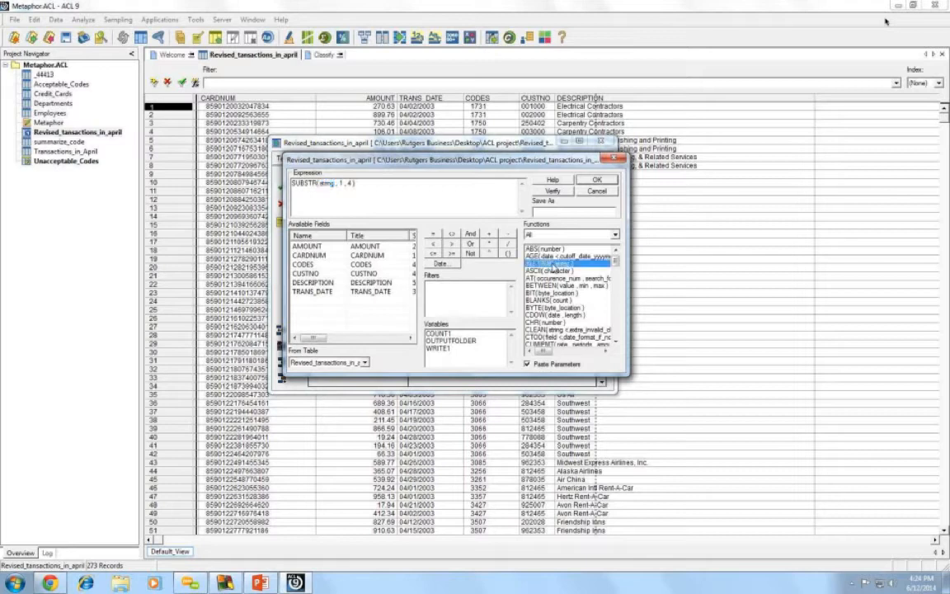
pyautogui.doubleClick(556, 263)
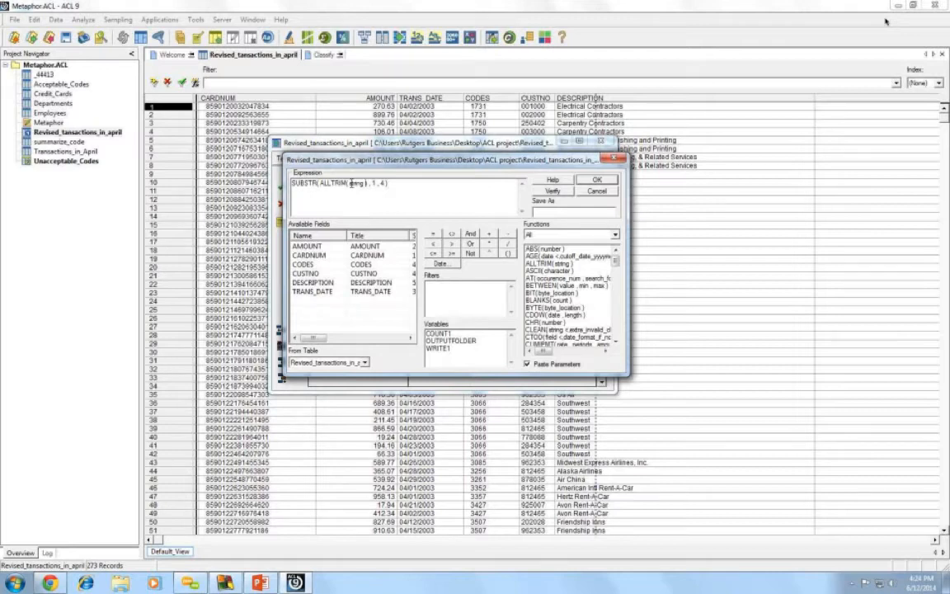
pyautogui.moveTo(350, 183)
pyautogui.mouseDown()
pyautogui.moveTo(362, 183)
pyautogui.moveTo(348, 183)
pyautogui.mouseUp()
pyautogui.doubleClick(305, 264)
pyautogui.click(447, 193)
pyautogui.click(551, 192)
pyautogui.click(460, 295)
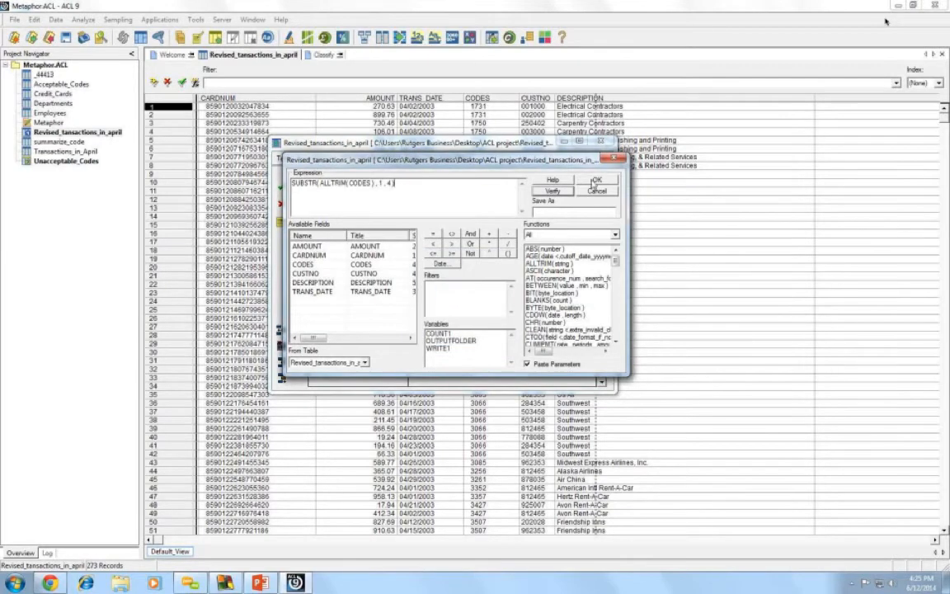
# - Accept the SUBSTR expression as sub_code's default value and copy it for reuse
pyautogui.click(594, 181)
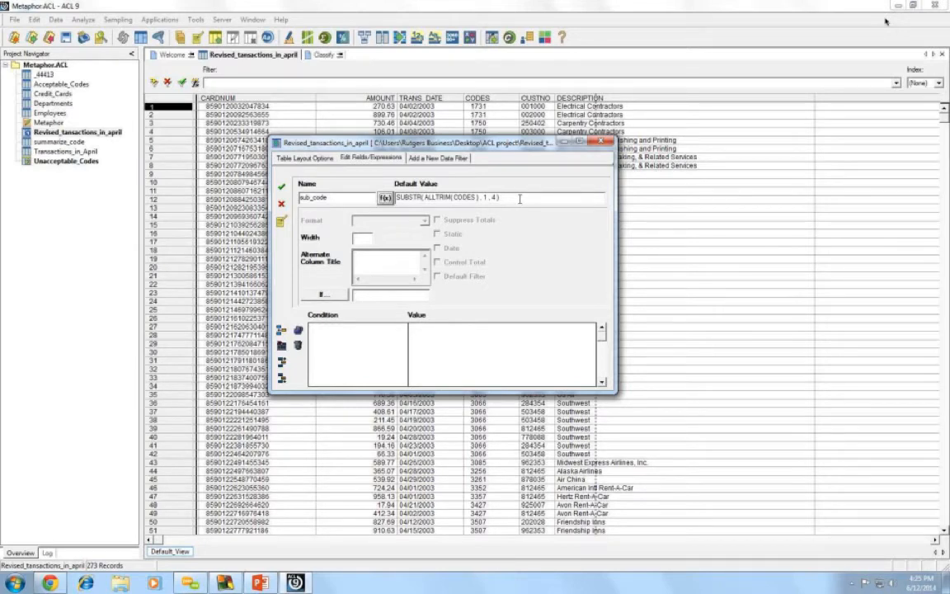
pyautogui.moveTo(519, 198); pyautogui.dragTo(381, 198)
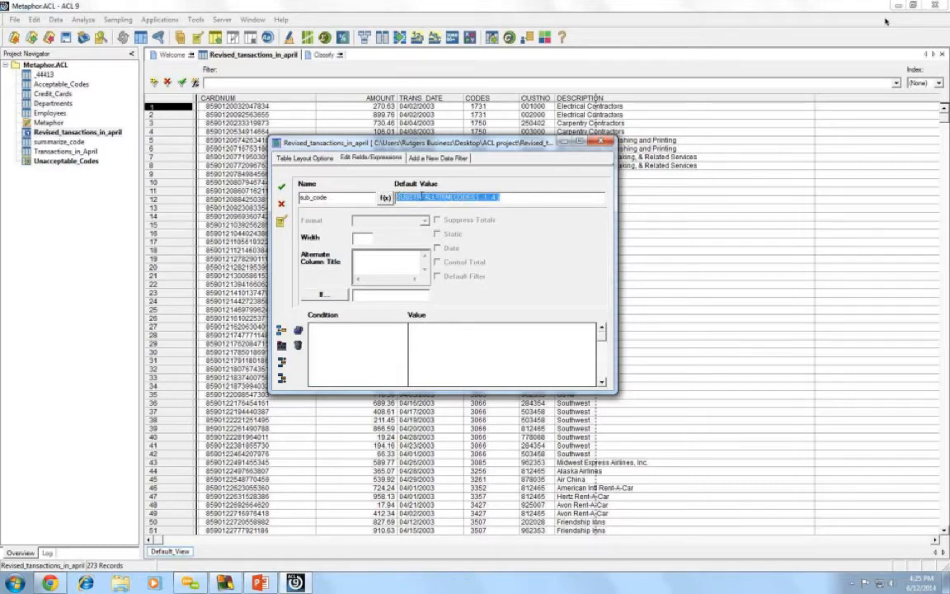
pyautogui.rightClick(421, 198)
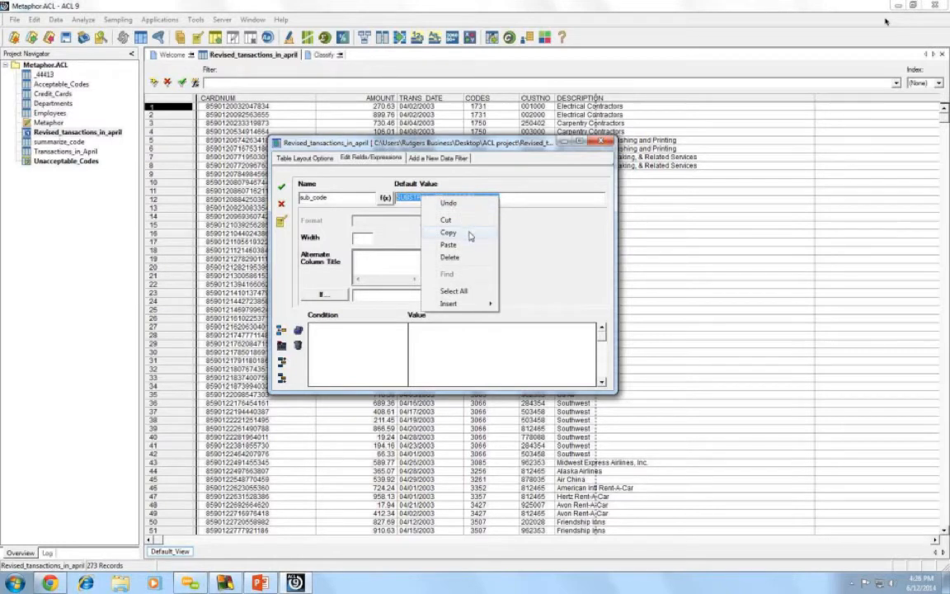
pyautogui.click(469, 234)
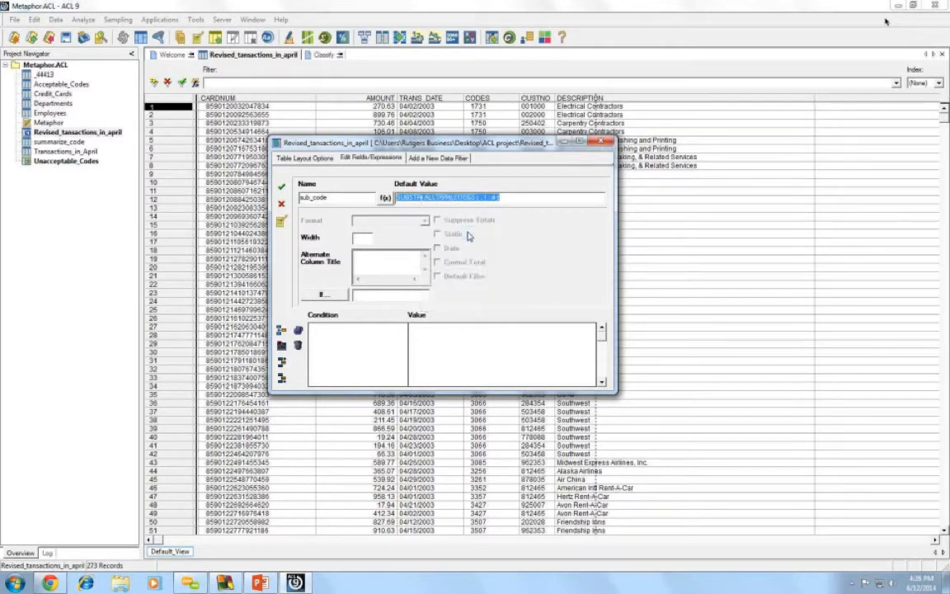
pyautogui.click(522, 201)
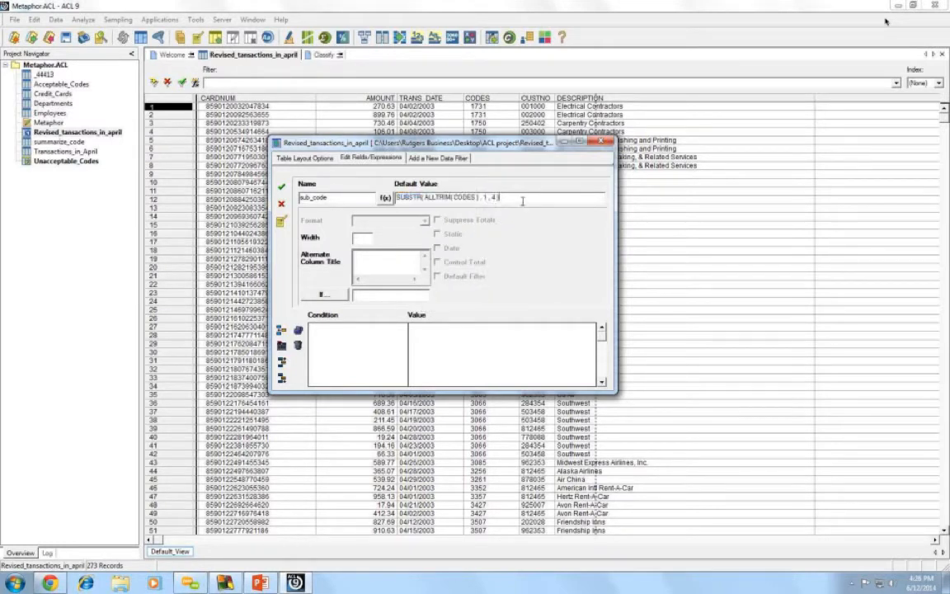
# - Commit the sub_code field to the layout and close the table layout editor
pyautogui.click(282, 188)
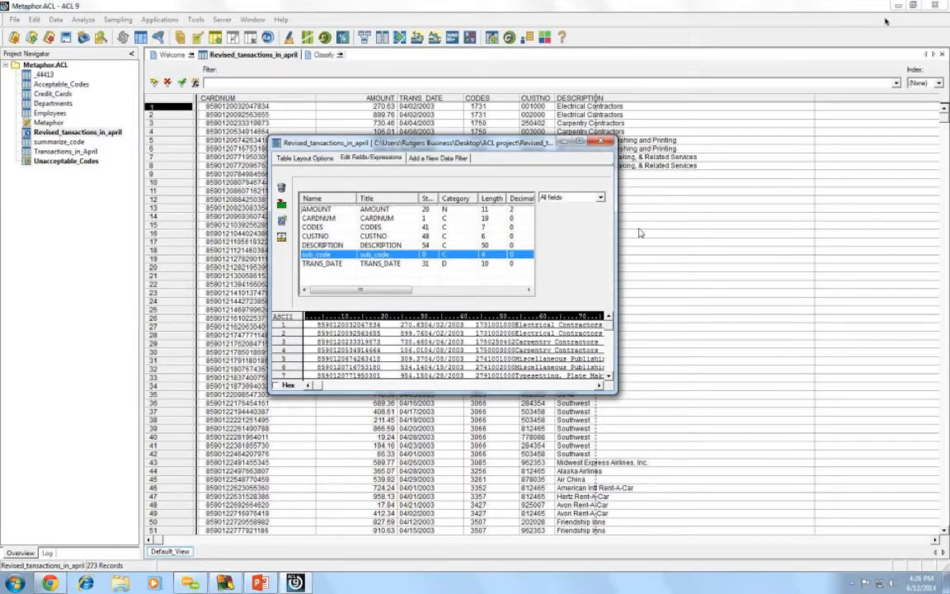
pyautogui.click(579, 256)
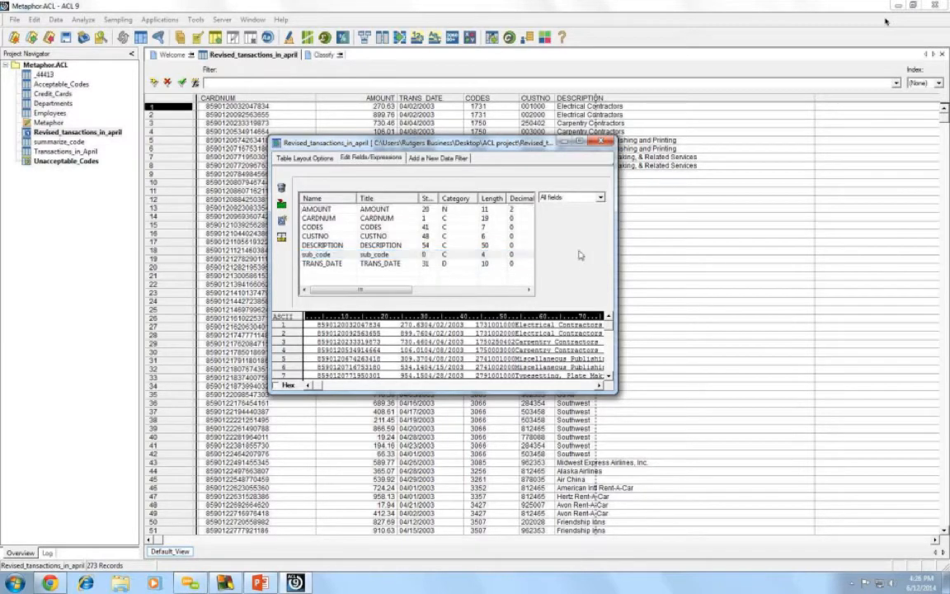
pyautogui.click(608, 144)
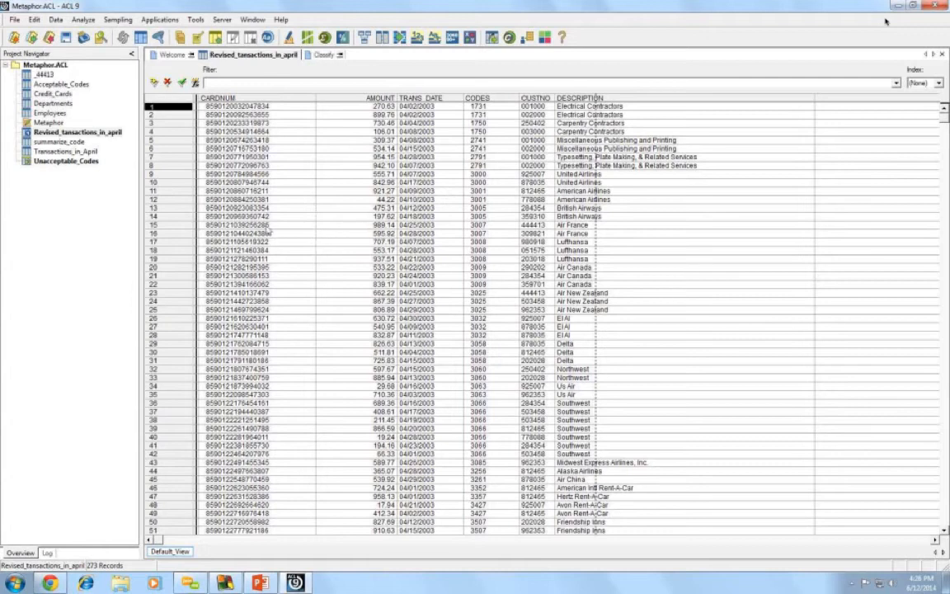
# - Open the 140-record Unacceptable_Codes table and delete its sub_code field from the layout
pyautogui.click(36, 222)
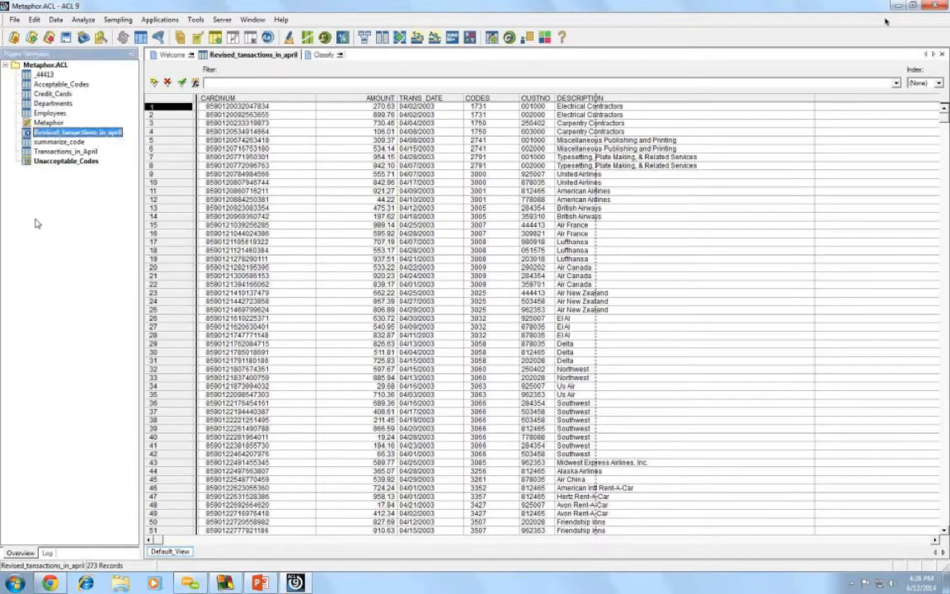
pyautogui.doubleClick(47, 162)
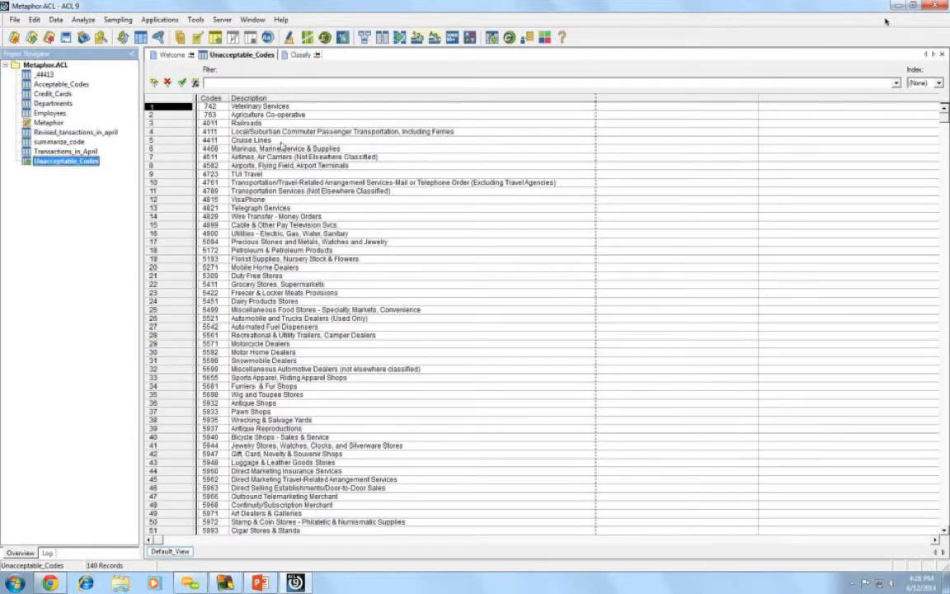
pyautogui.click(141, 38)
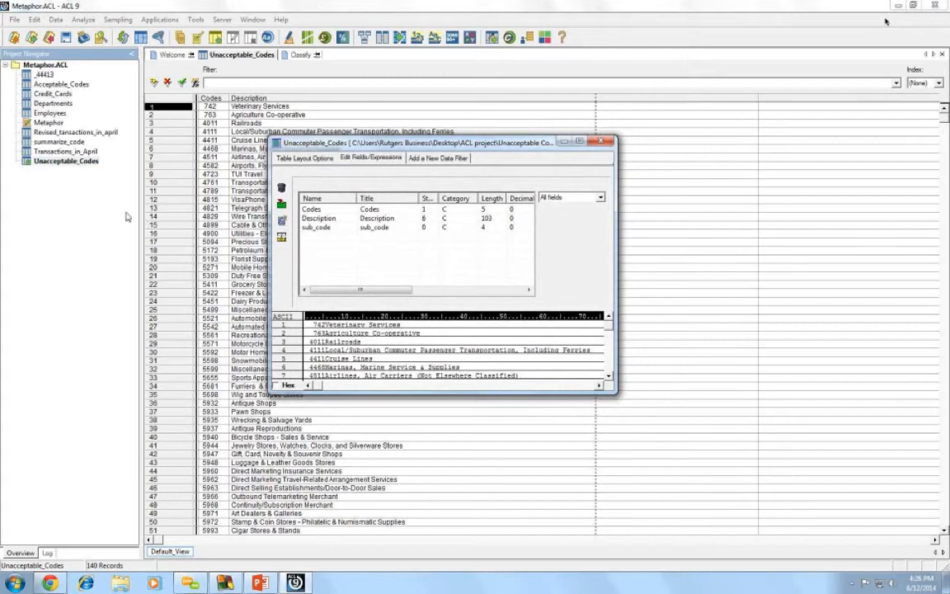
pyautogui.click(312, 228)
pyautogui.rightClick(312, 227)
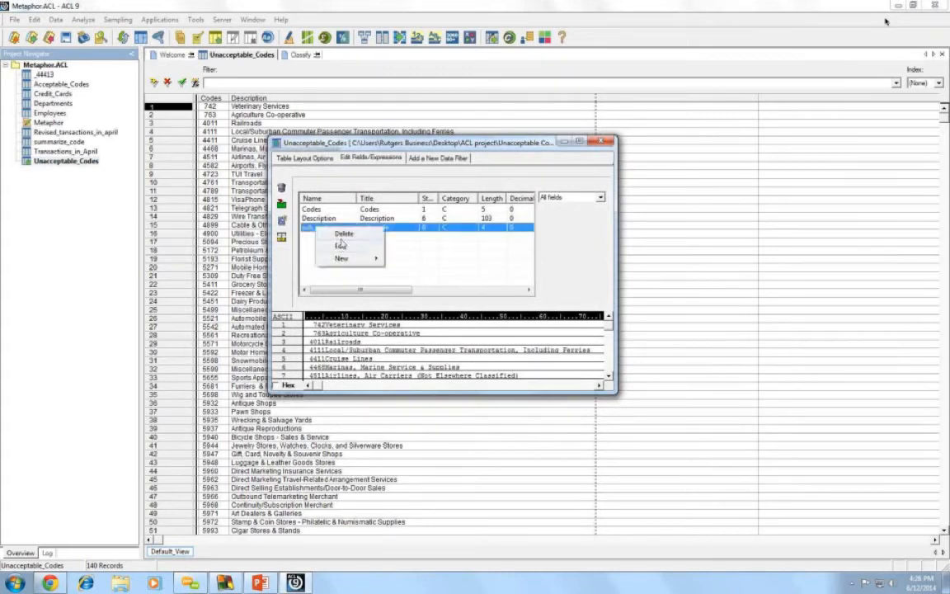
pyautogui.click(343, 233)
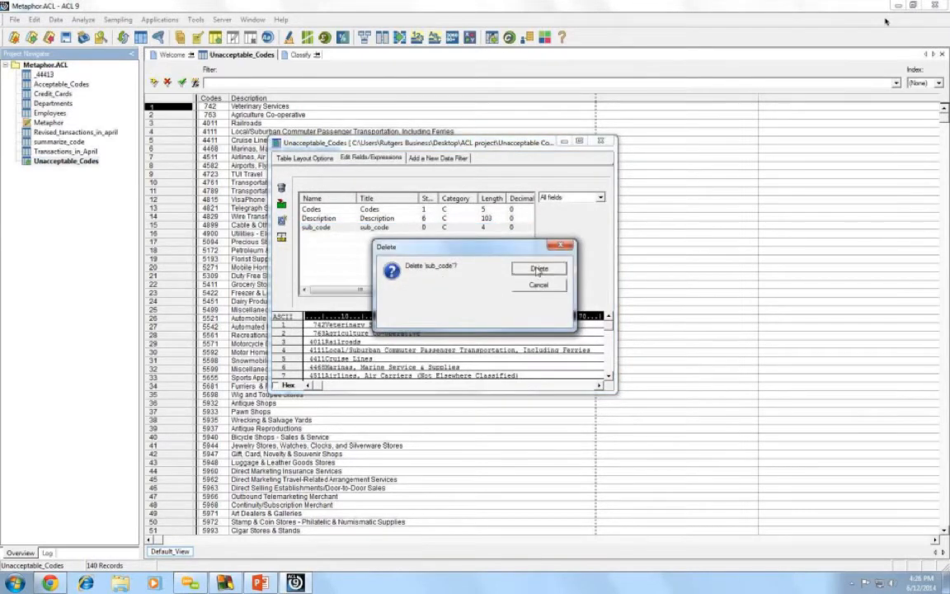
pyautogui.click(487, 265)
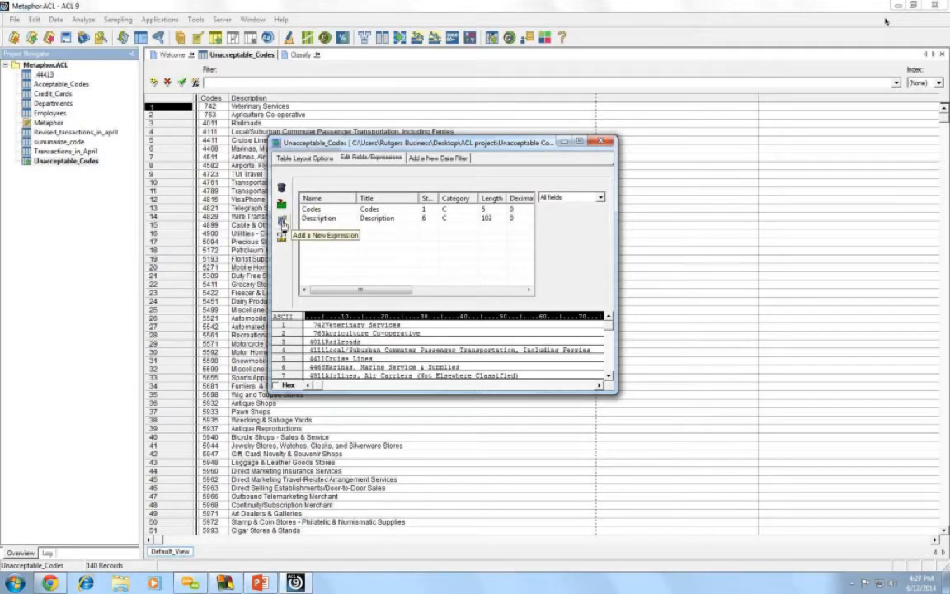
# - Add a computed field sub_code = SUBSTR(ALLTRIM(CODES),1,4) to Unacceptable_Codes, then close the layout
pyautogui.click(282, 223)
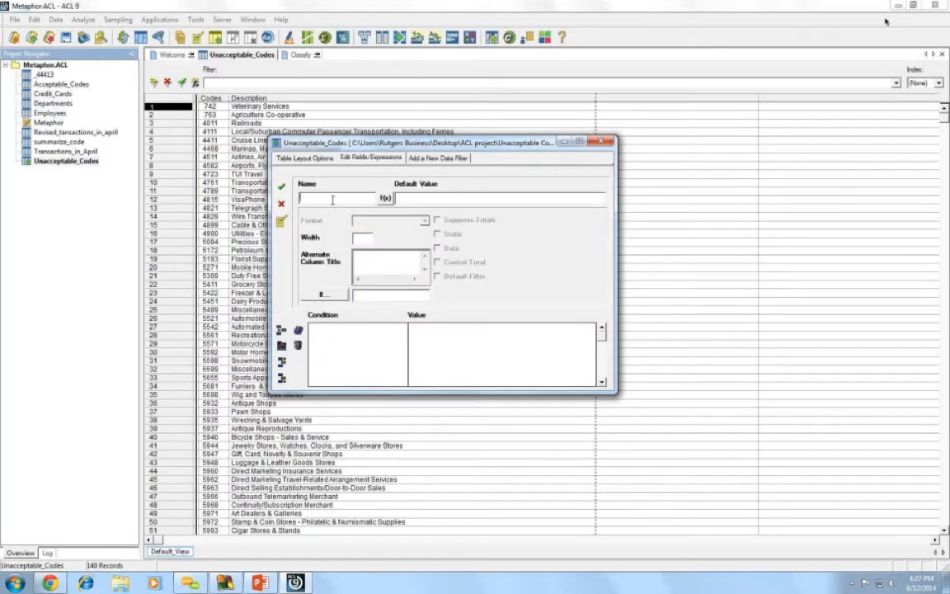
pyautogui.write('sub_code')
pyautogui.click(385, 199)
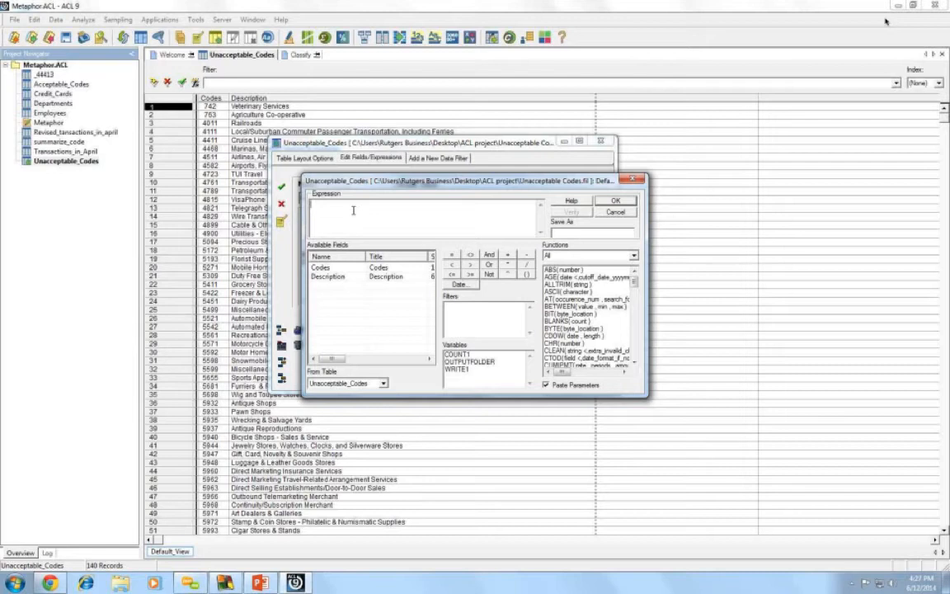
pyautogui.rightClick(353, 211)
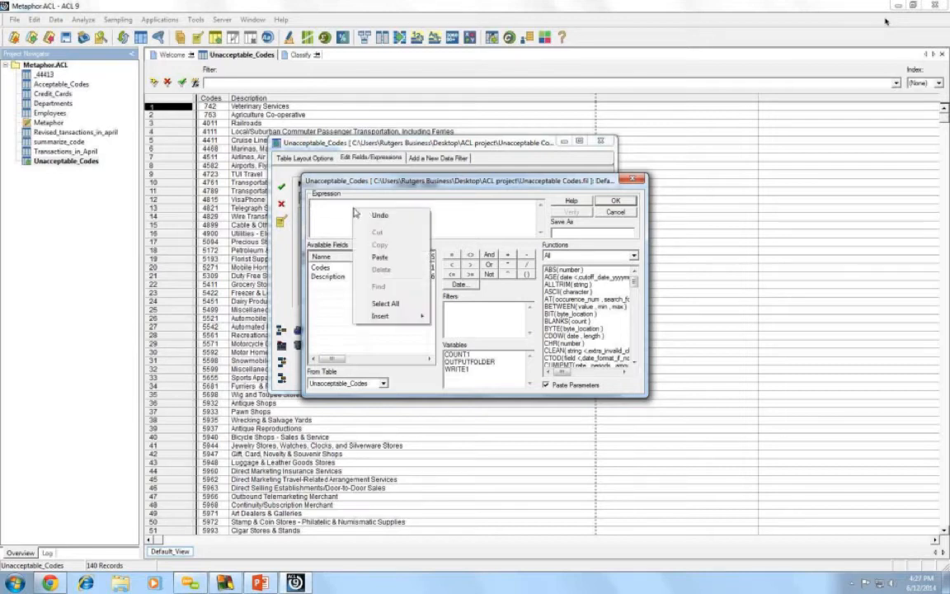
pyautogui.click(391, 260)
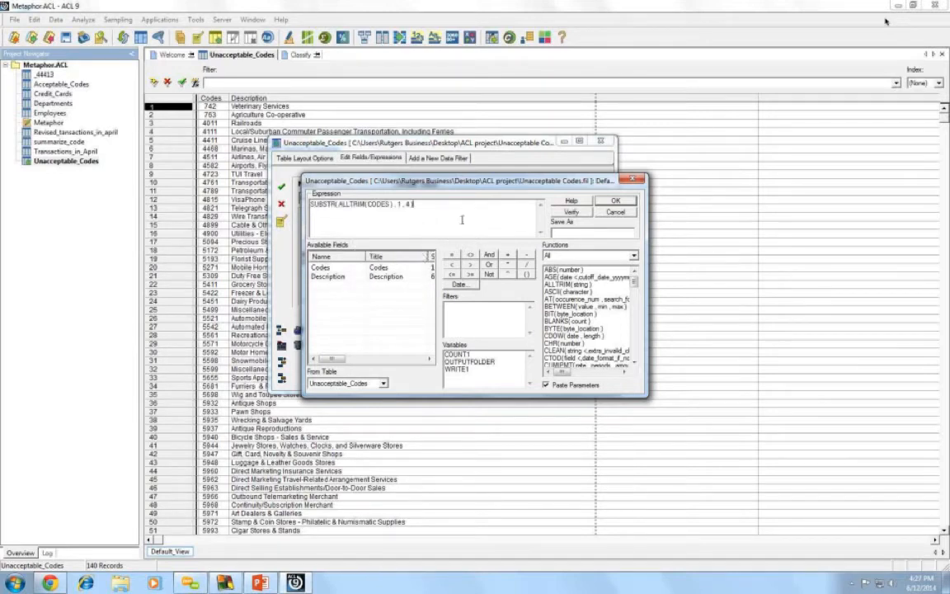
pyautogui.click(615, 201)
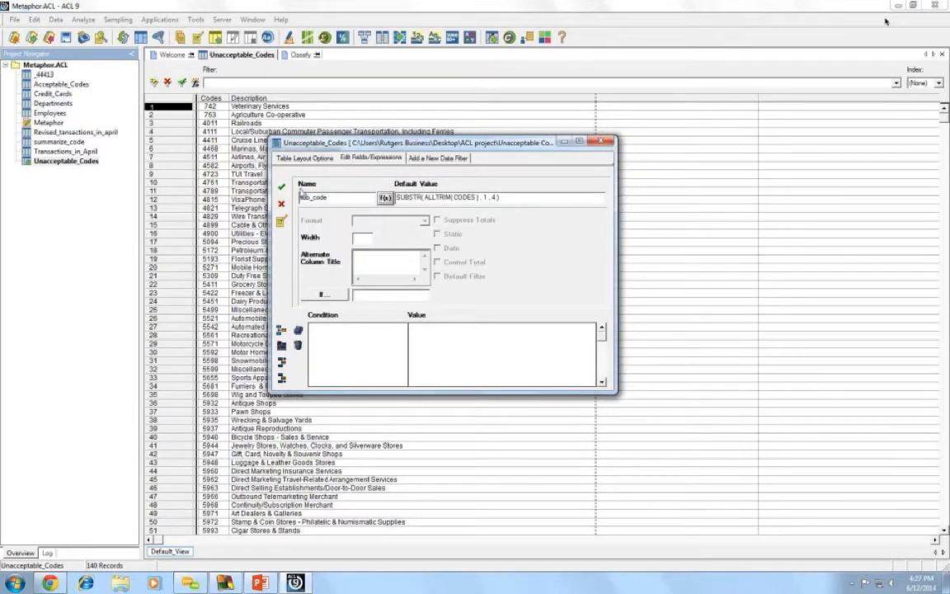
pyautogui.click(282, 189)
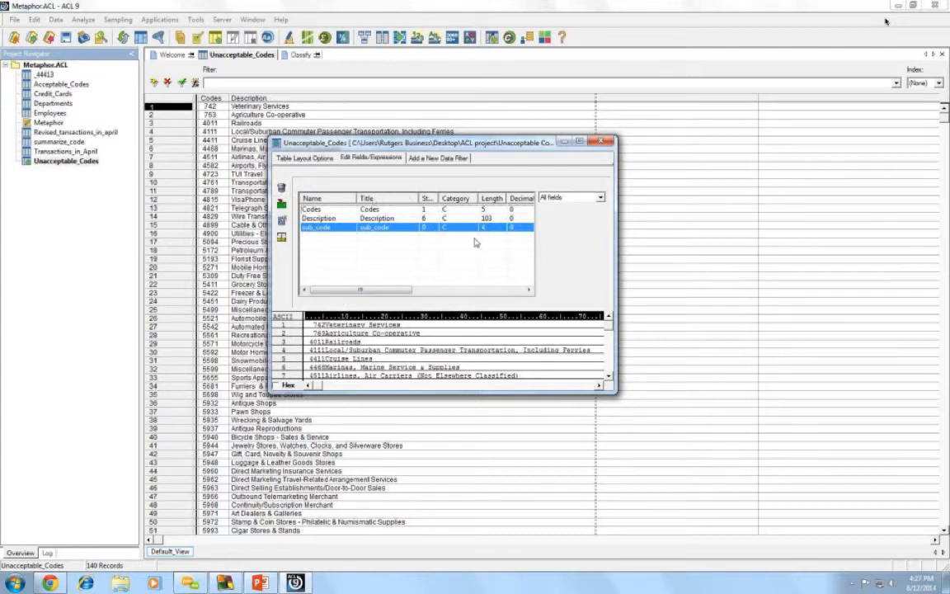
pyautogui.click(601, 144)
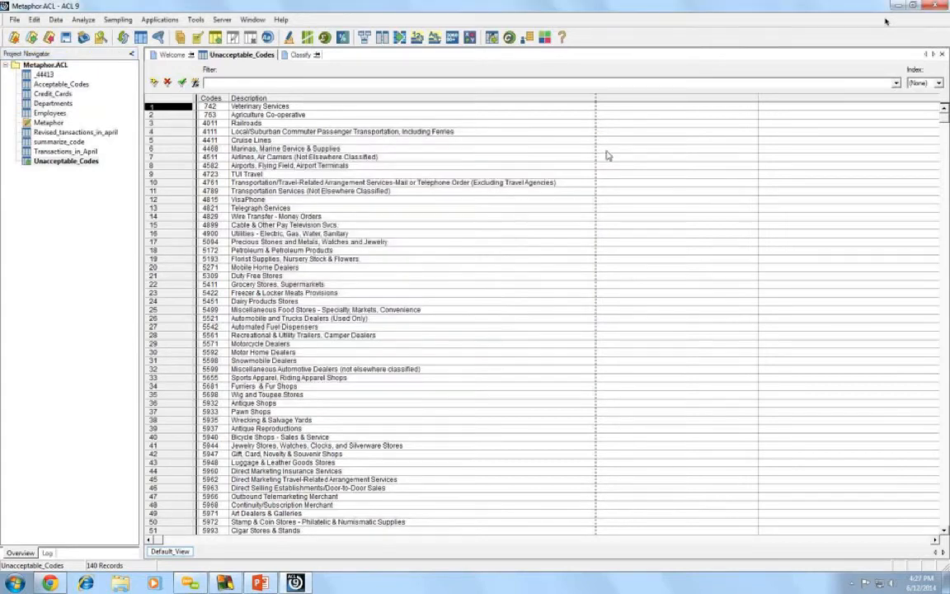
# - Reopen the Unacceptable_Codes layout, verify the sub_code expression is valid and re-save it
pyautogui.click(600, 243)
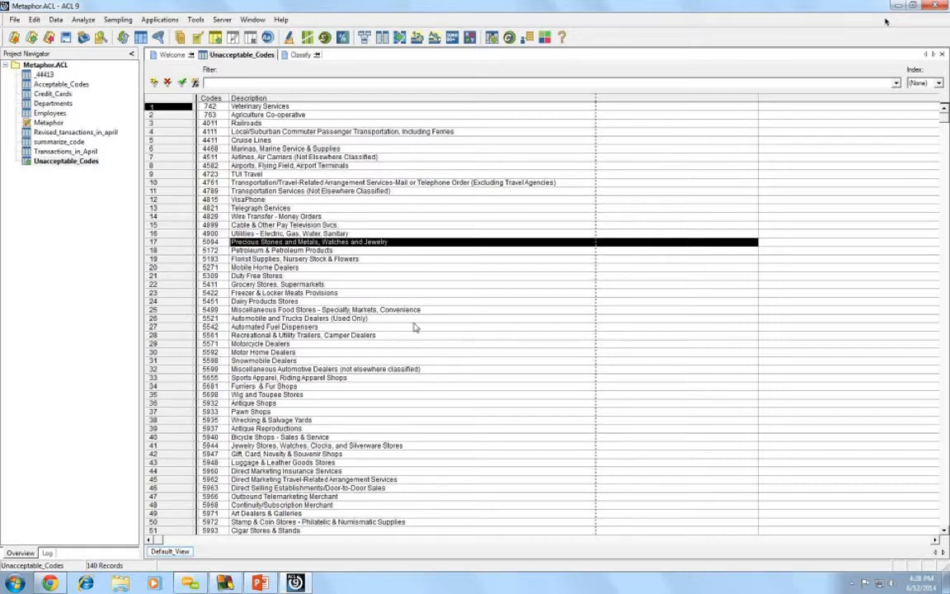
pyautogui.click(68, 163)
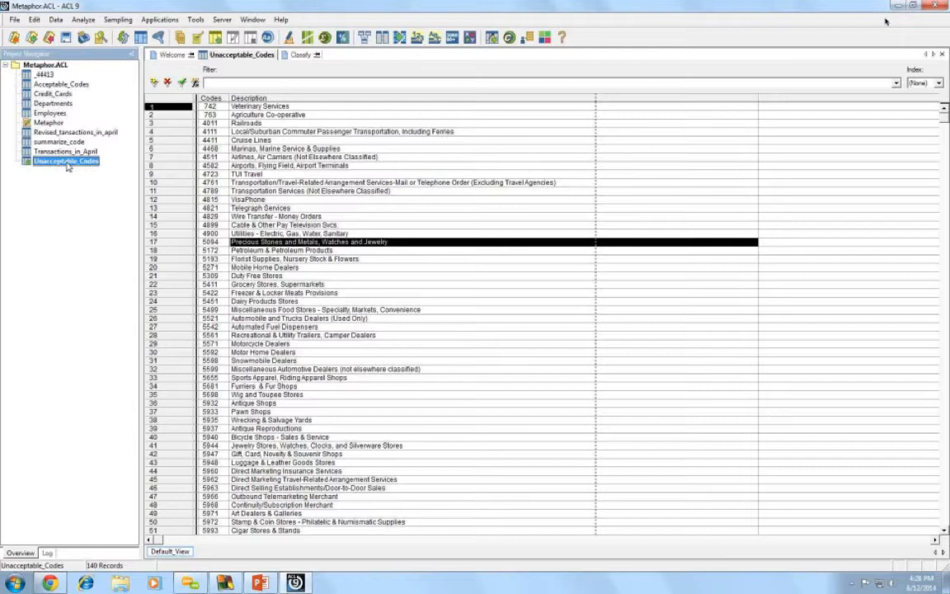
pyautogui.rightClick(68, 163)
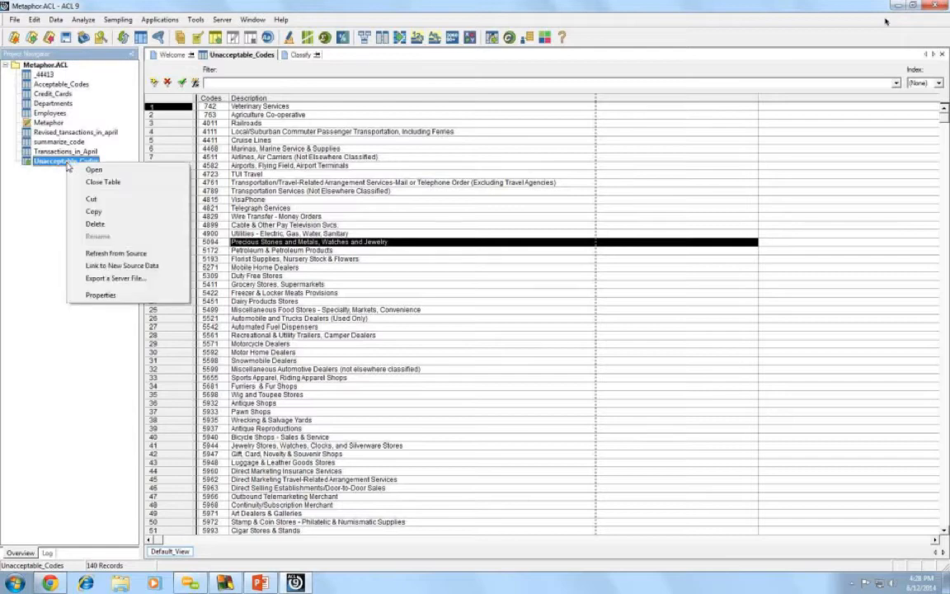
pyautogui.click(140, 40)
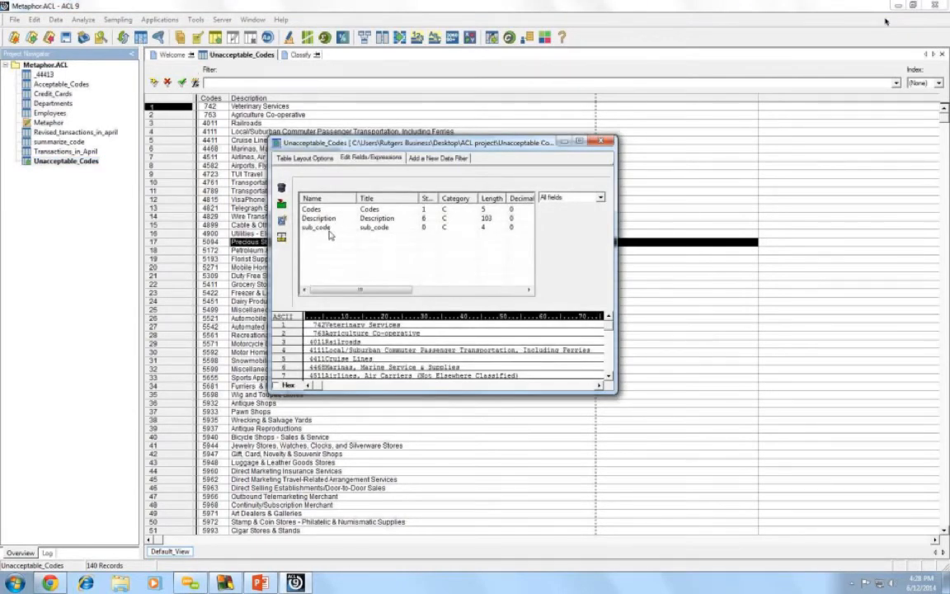
pyautogui.doubleClick(328, 229)
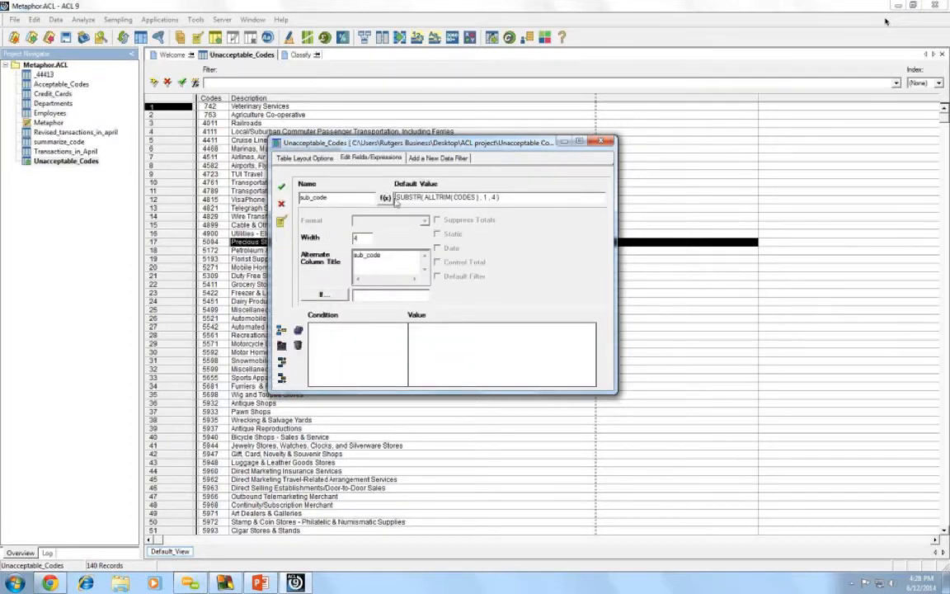
pyautogui.click(386, 198)
pyautogui.click(569, 212)
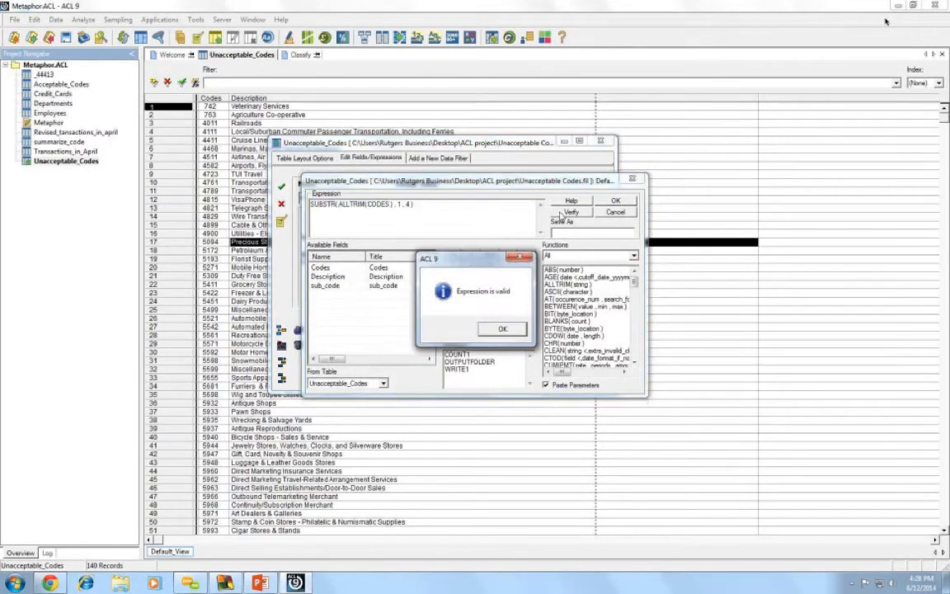
pyautogui.press('Return')
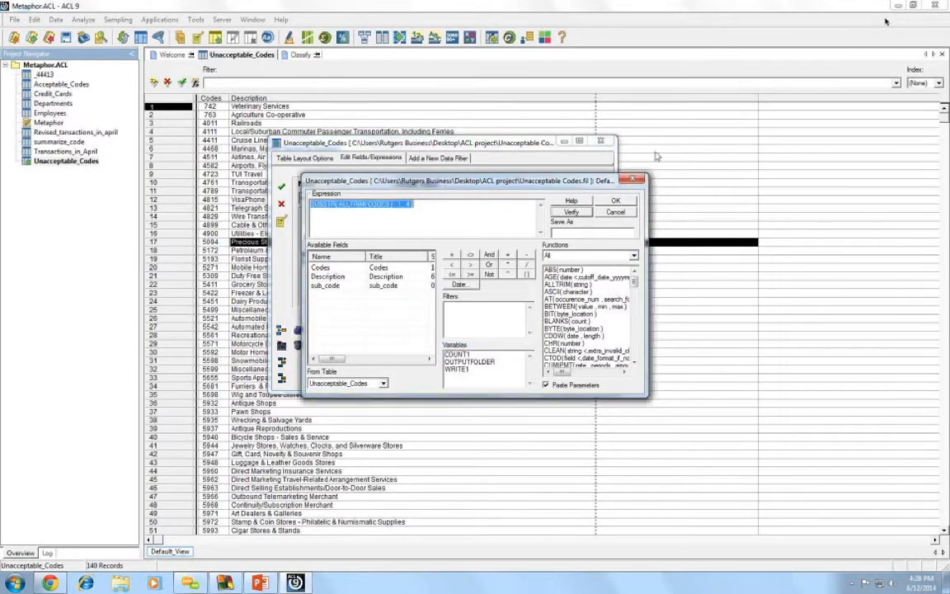
pyautogui.press('Return')
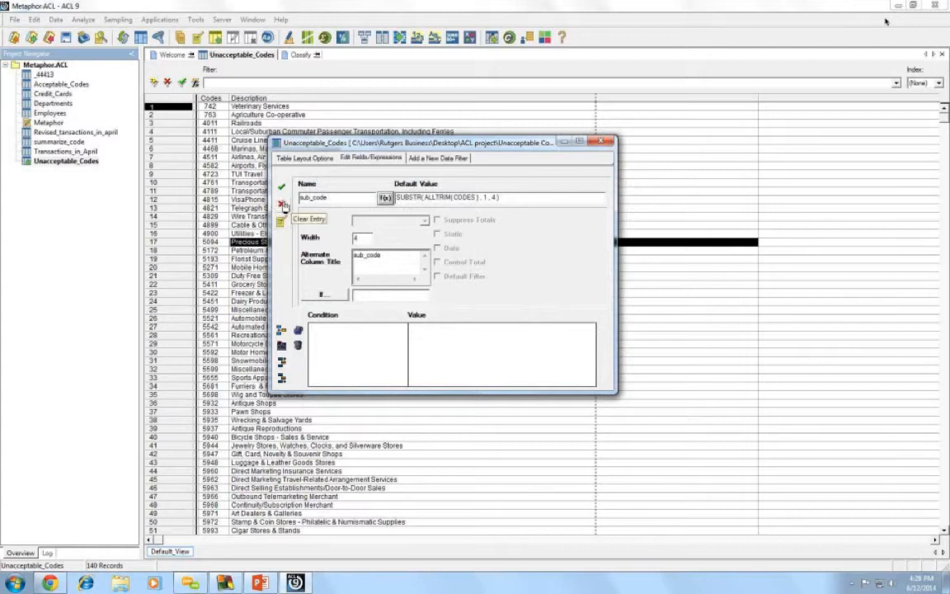
pyautogui.click(281, 187)
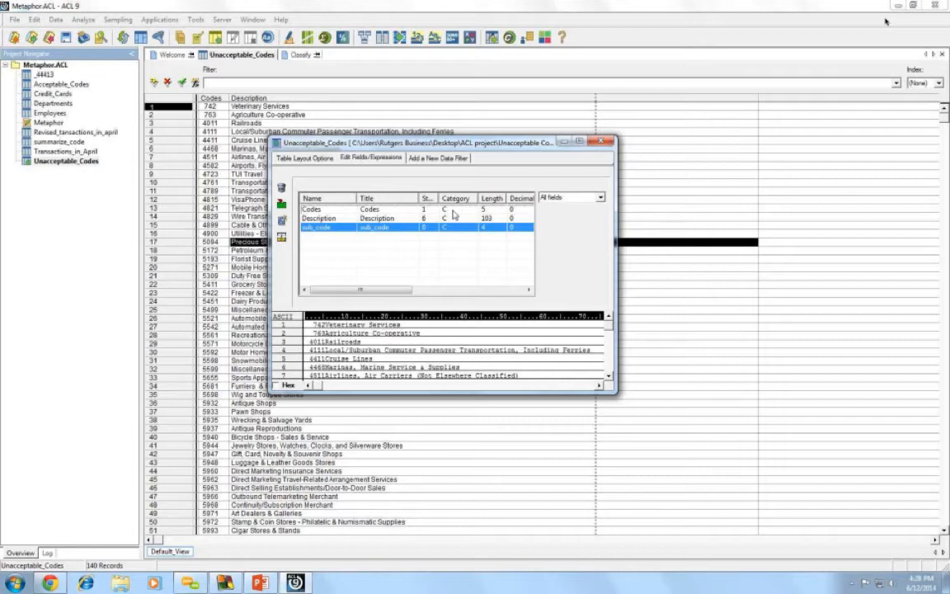
pyautogui.click(604, 142)
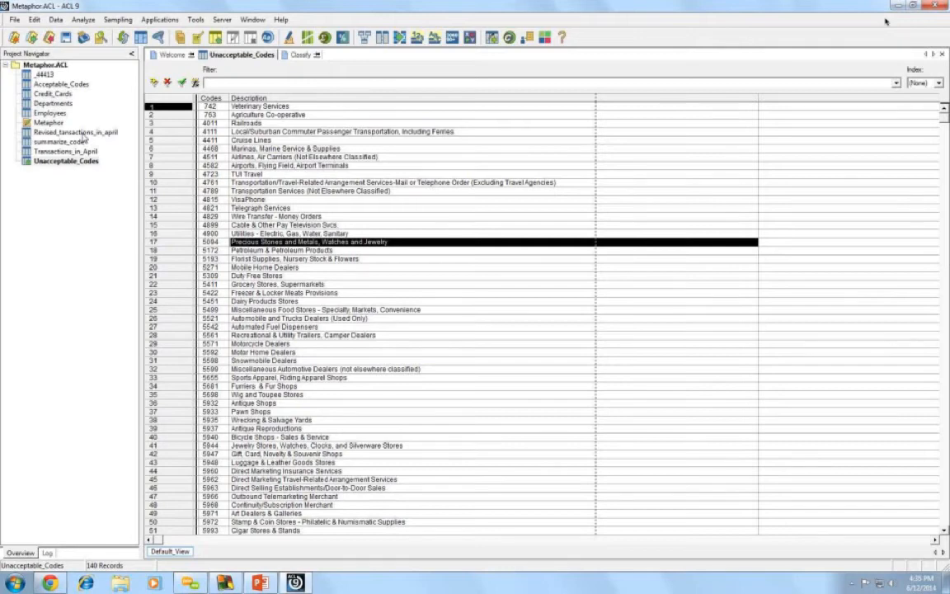
# - Confirm both table layouts define sub_code, ending with Revised_tansactions_in_april open
pyautogui.doubleClick(84, 133)
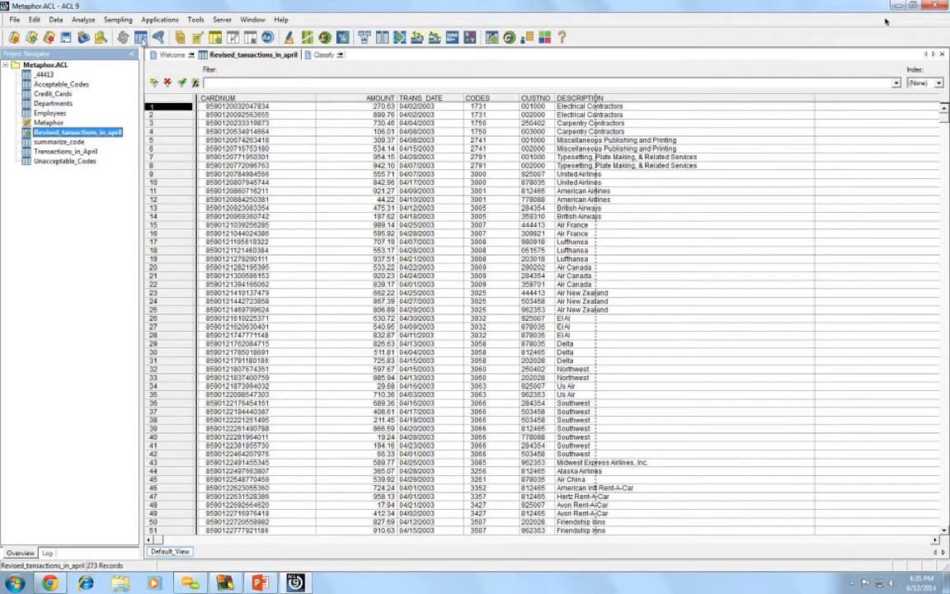
pyautogui.click(138, 37)
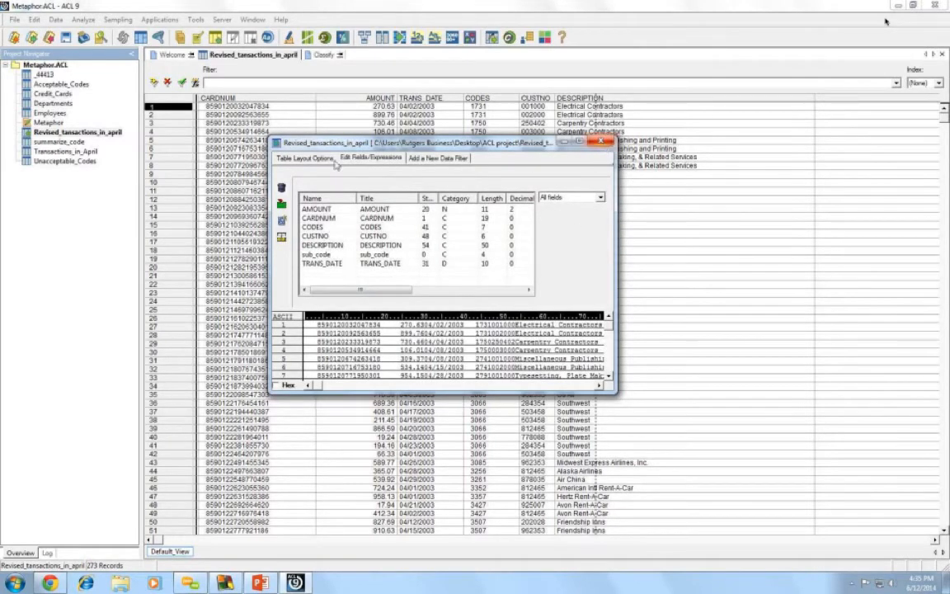
pyautogui.click(603, 143)
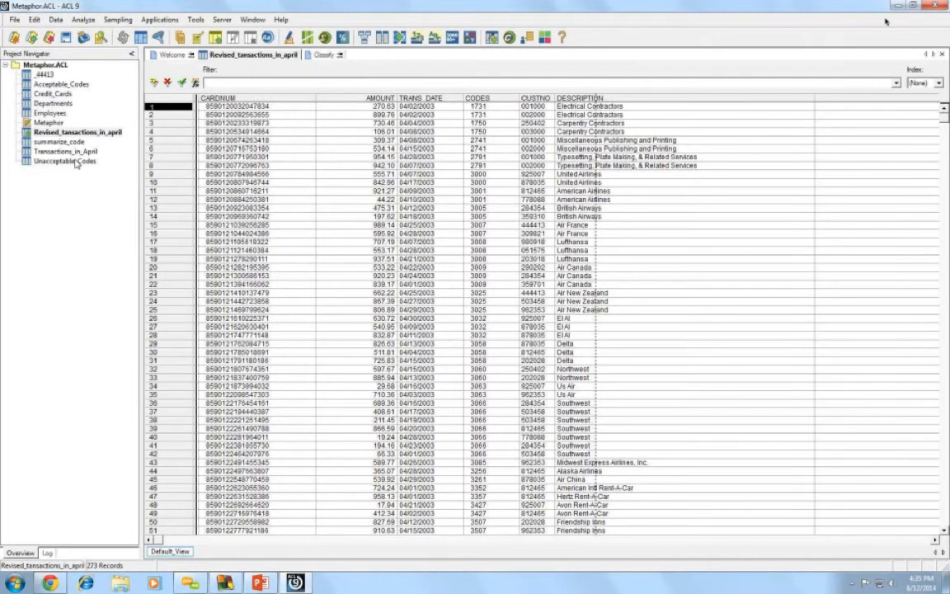
pyautogui.doubleClick(76, 161)
pyautogui.click(142, 38)
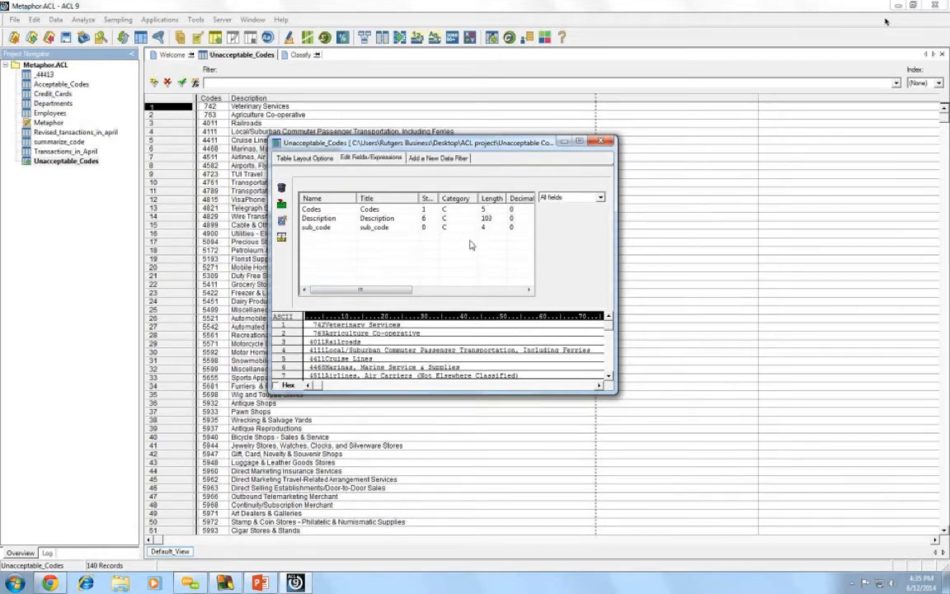
pyautogui.click(607, 144)
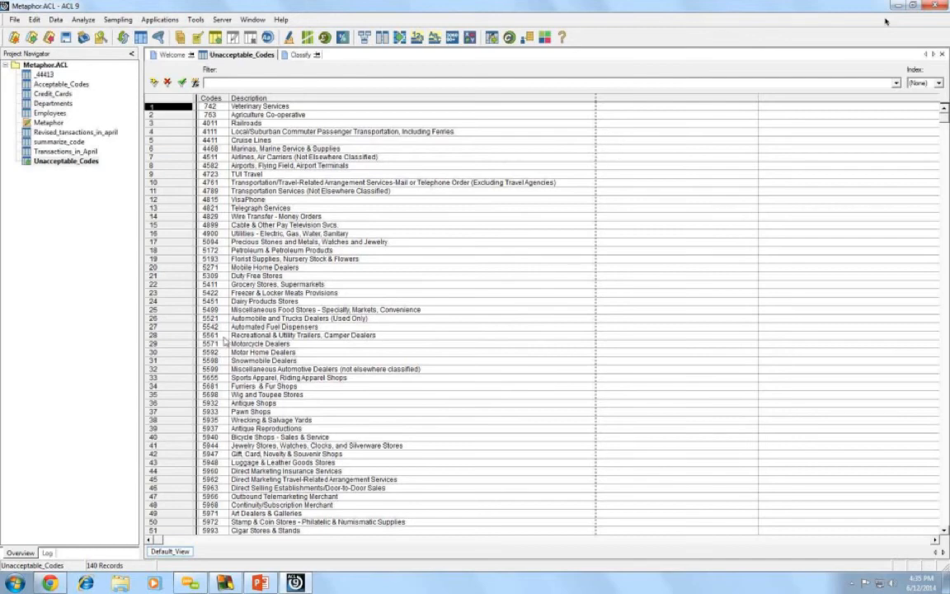
pyautogui.doubleClick(64, 132)
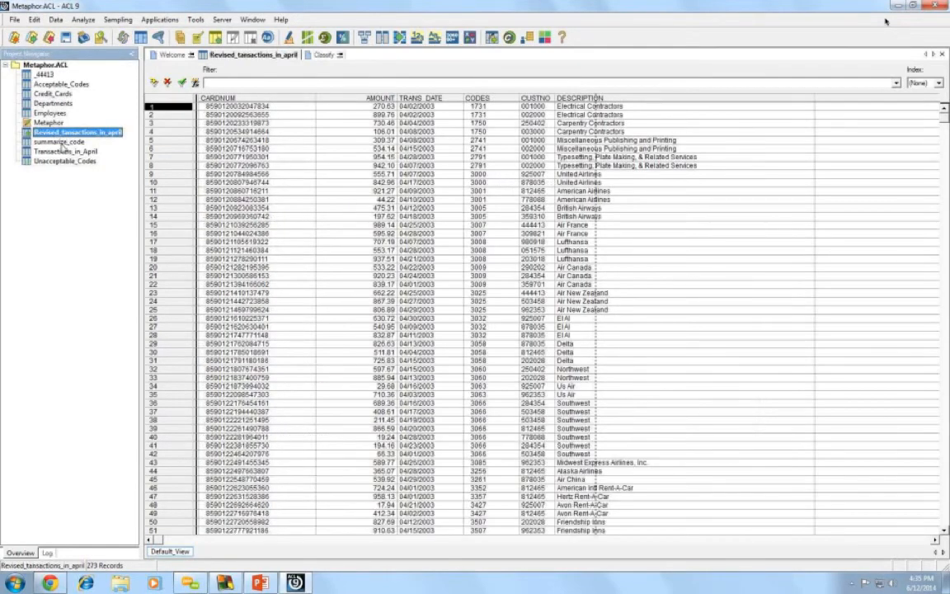
# - Start a table join with sub_code as the transactions table's primary key
pyautogui.click(60, 21)
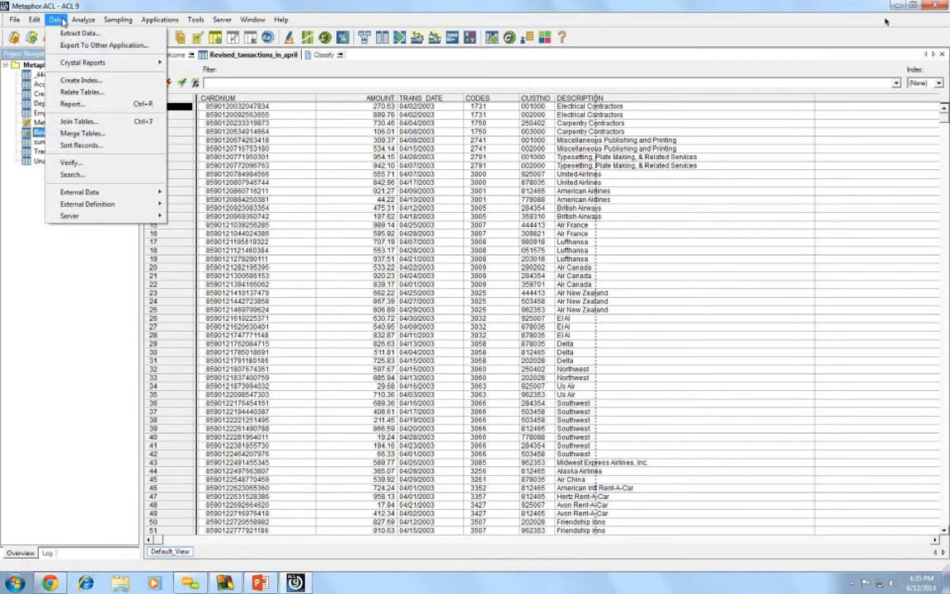
pyautogui.click(98, 122)
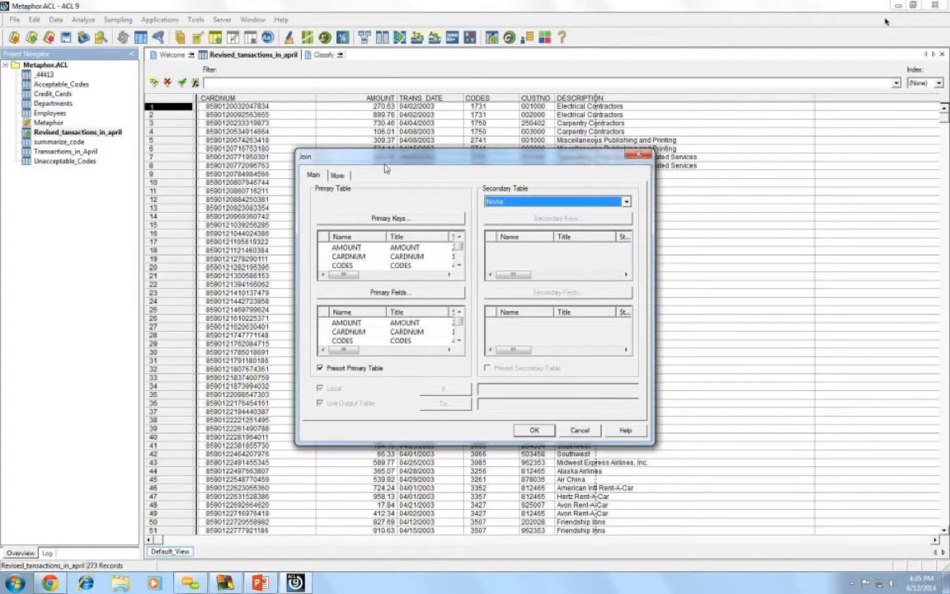
pyautogui.click(402, 218)
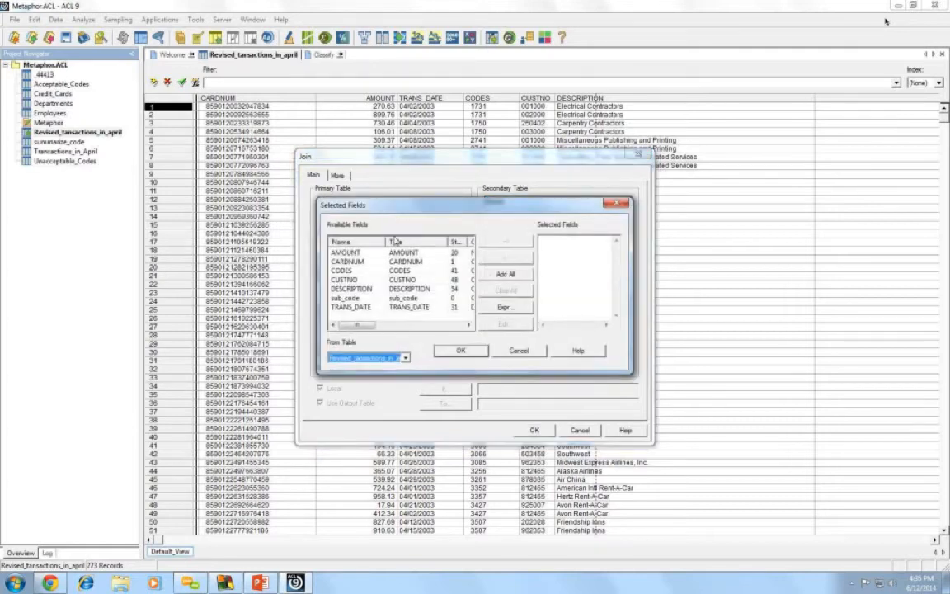
pyautogui.doubleClick(344, 298)
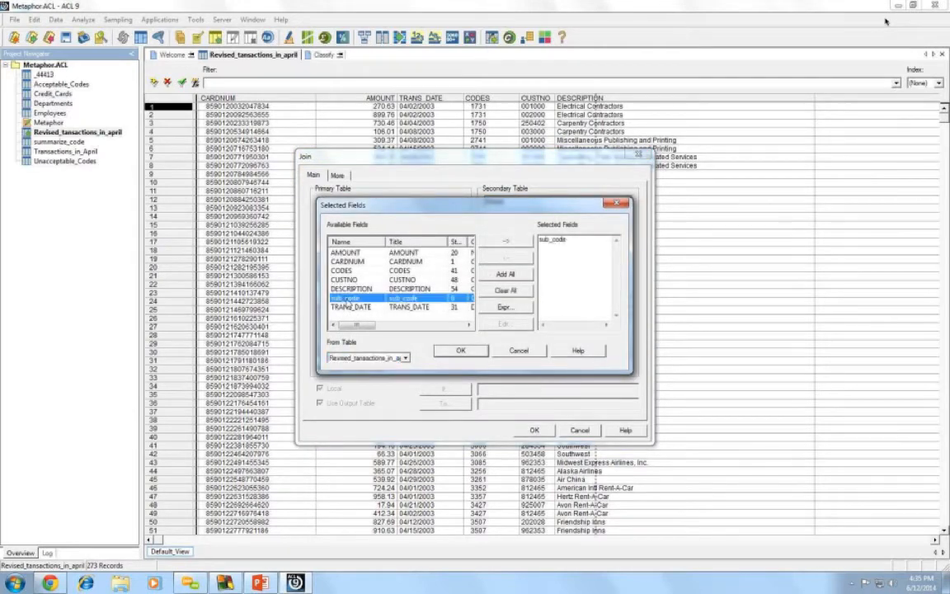
pyautogui.click(461, 351)
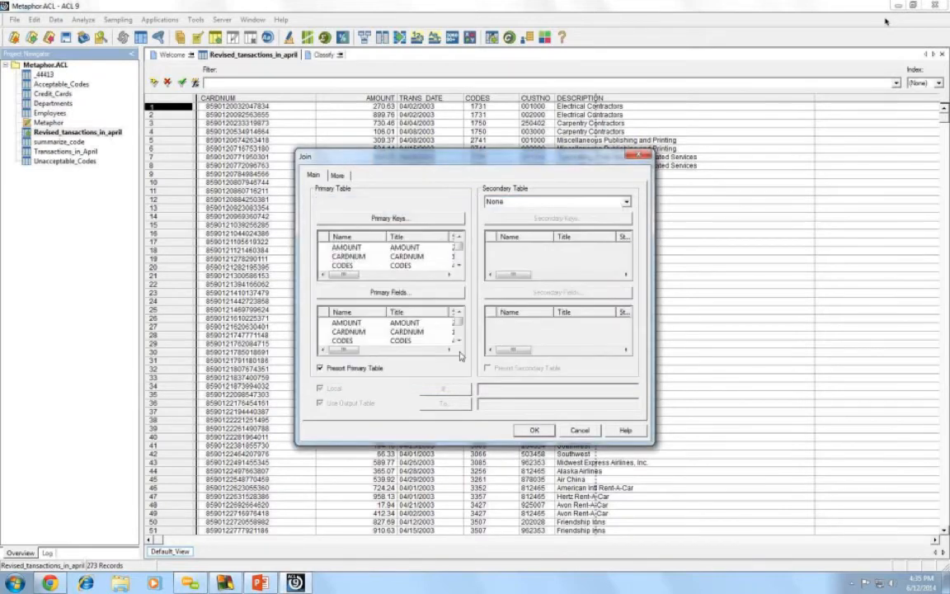
# - Choose Unacceptable_Codes as the secondary table, keyed on sub_code
pyautogui.click(625, 202)
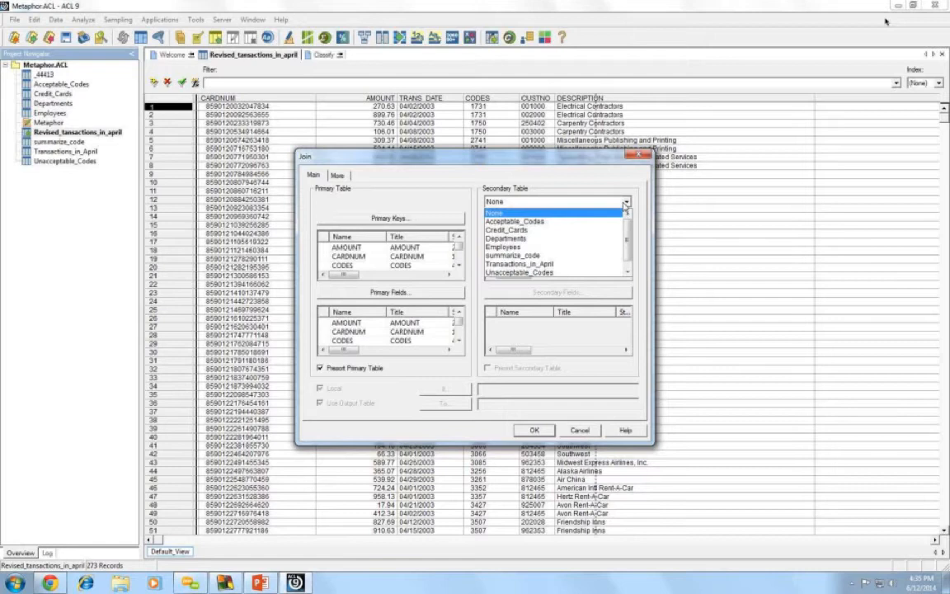
pyautogui.scroll(-1, 595, 264)
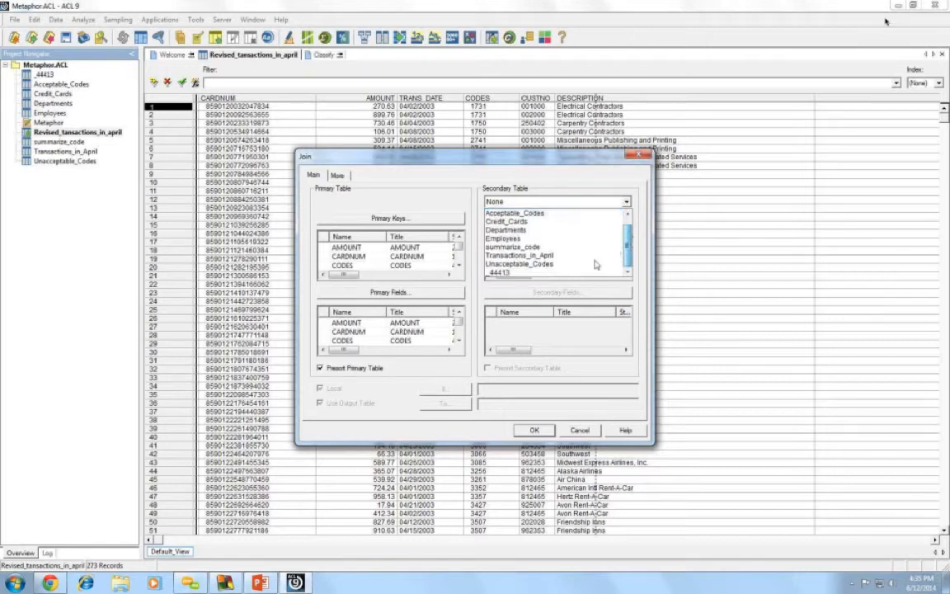
pyautogui.click(566, 264)
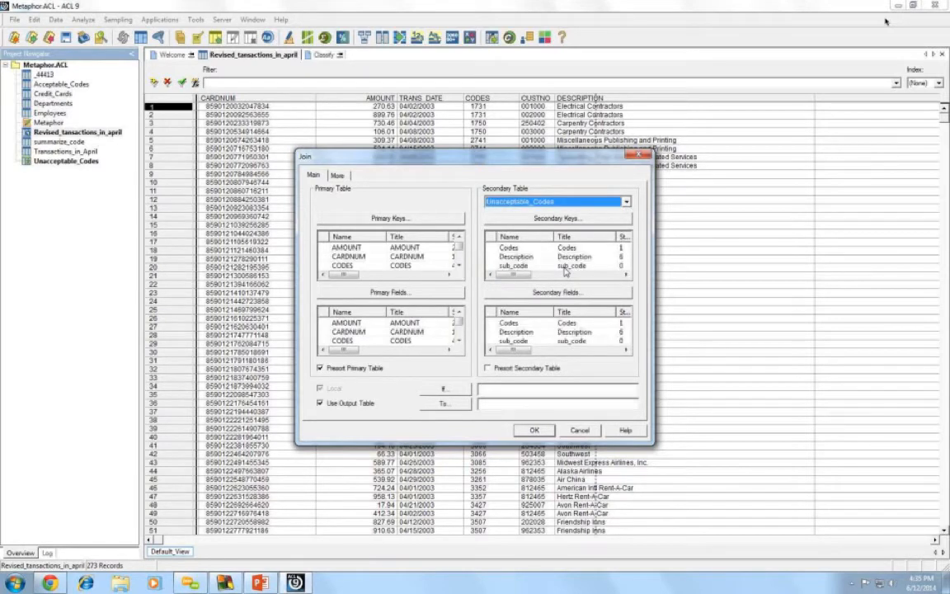
pyautogui.click(564, 219)
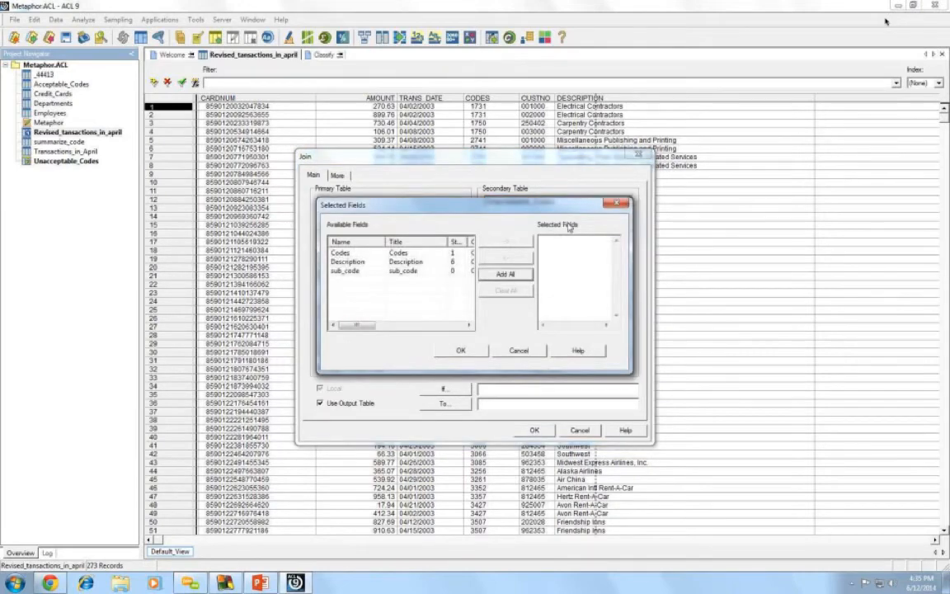
pyautogui.doubleClick(360, 272)
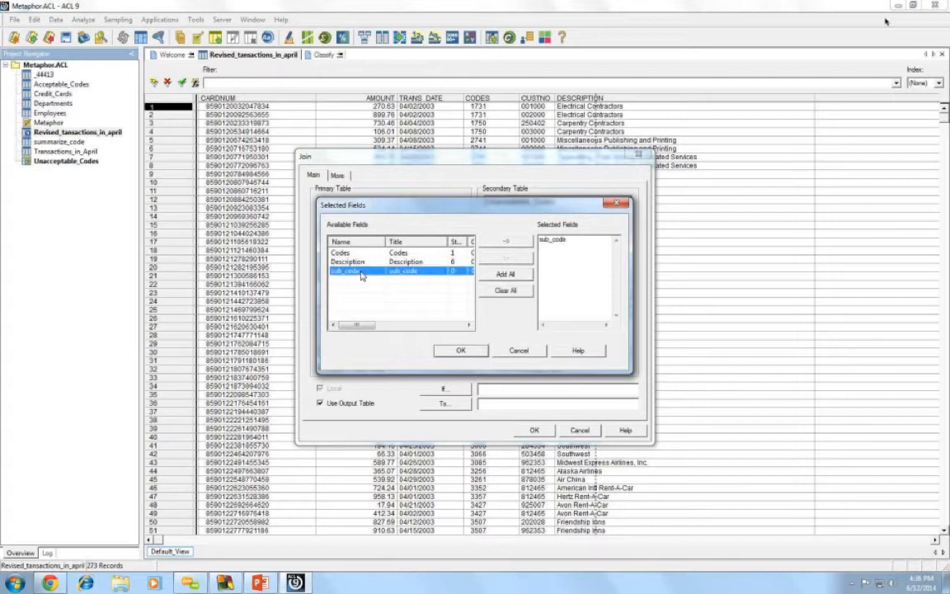
pyautogui.click(461, 351)
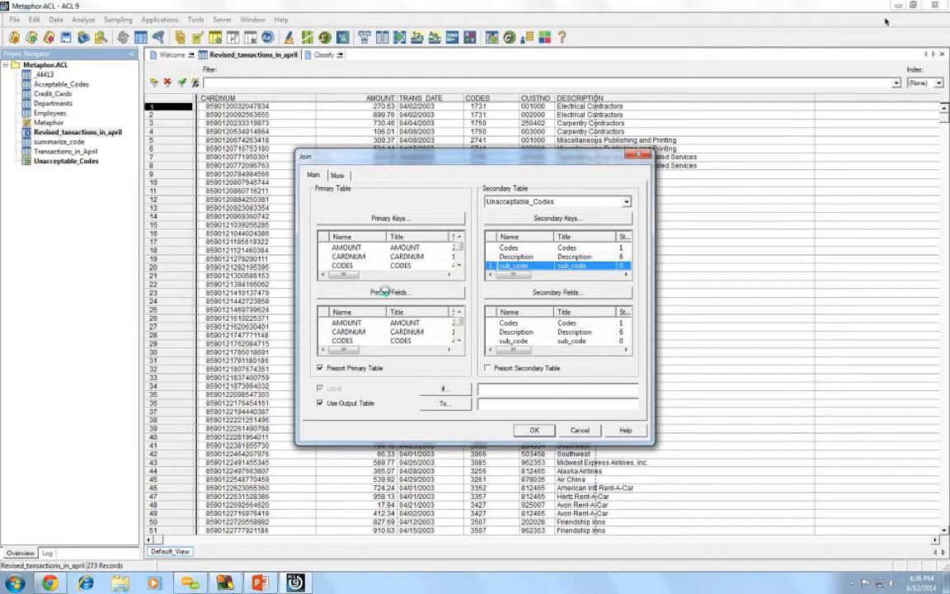
# - Include all transaction fields in the join output
pyautogui.click(386, 292)
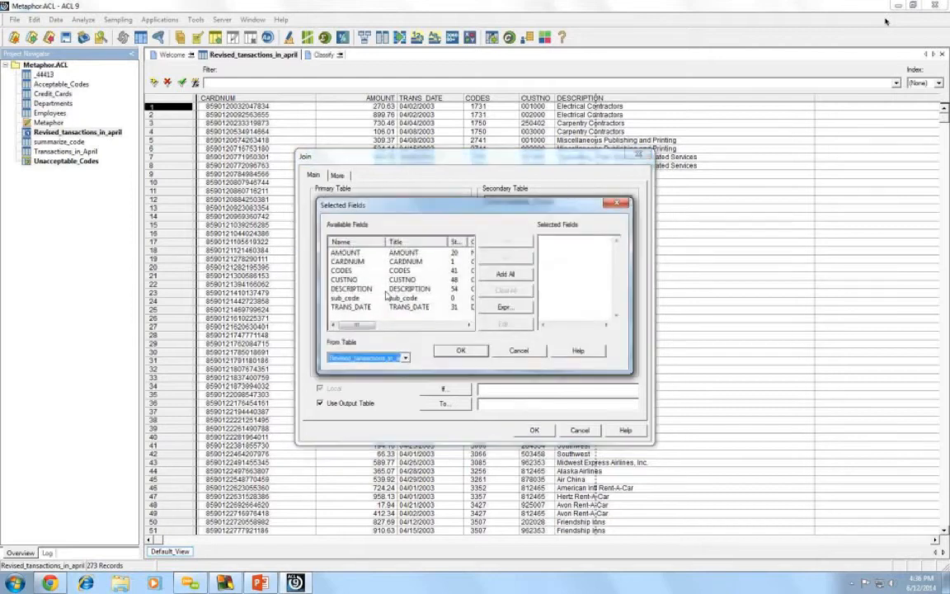
pyautogui.click(497, 275)
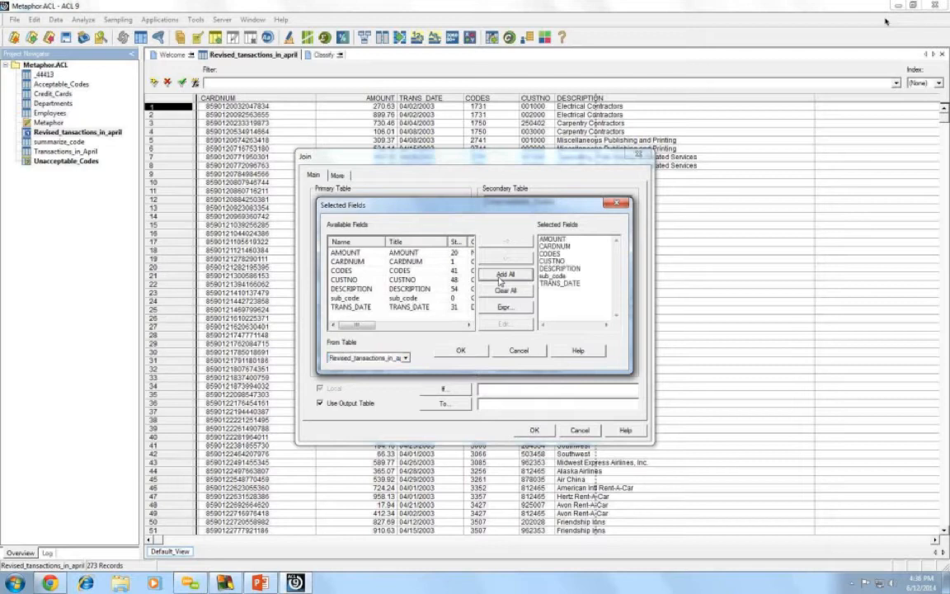
pyautogui.click(459, 350)
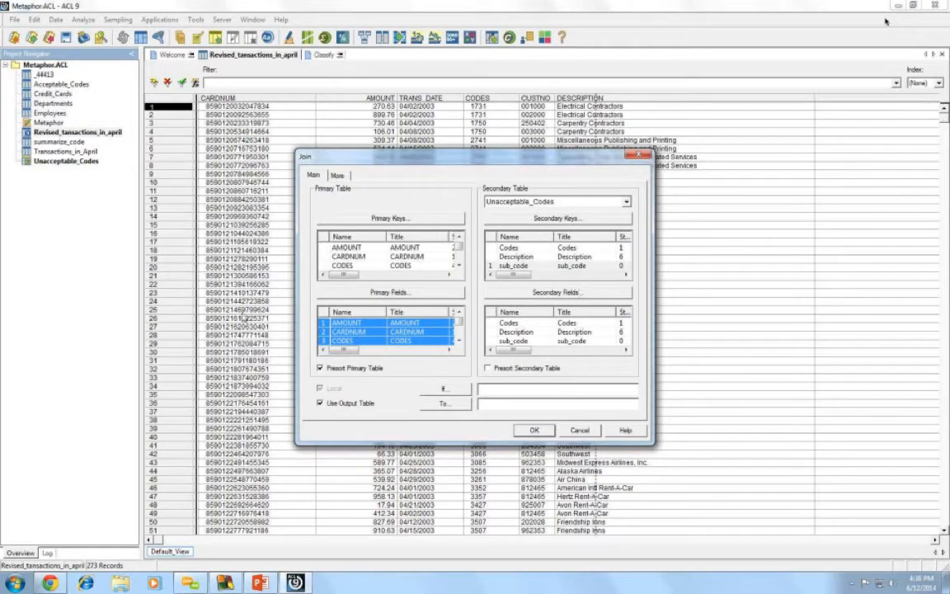
pyautogui.click(497, 406)
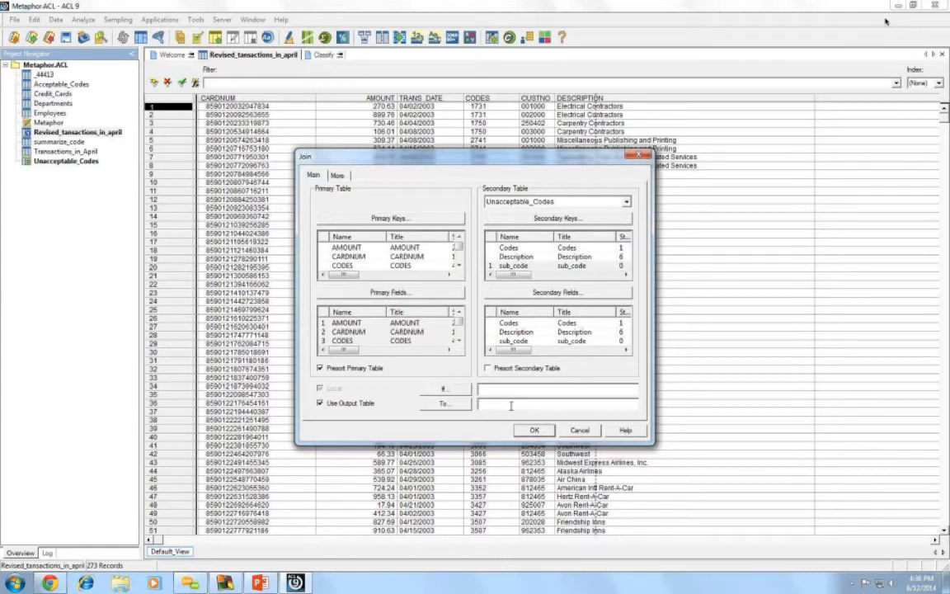
# - Name the join output unacceptable_transactions and view the More options for scope and category
pyautogui.click(510, 405)
pyautogui.write('unacceptable_transactions')
pyautogui.click(337, 175)
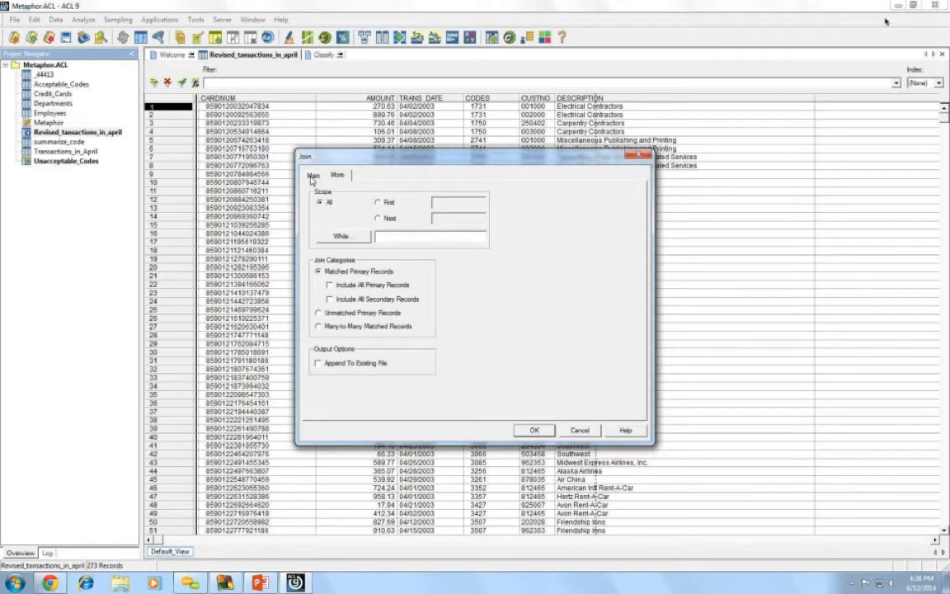
# - Run the join and dismiss the secondary-table out-of-sequence warning
pyautogui.click(312, 176)
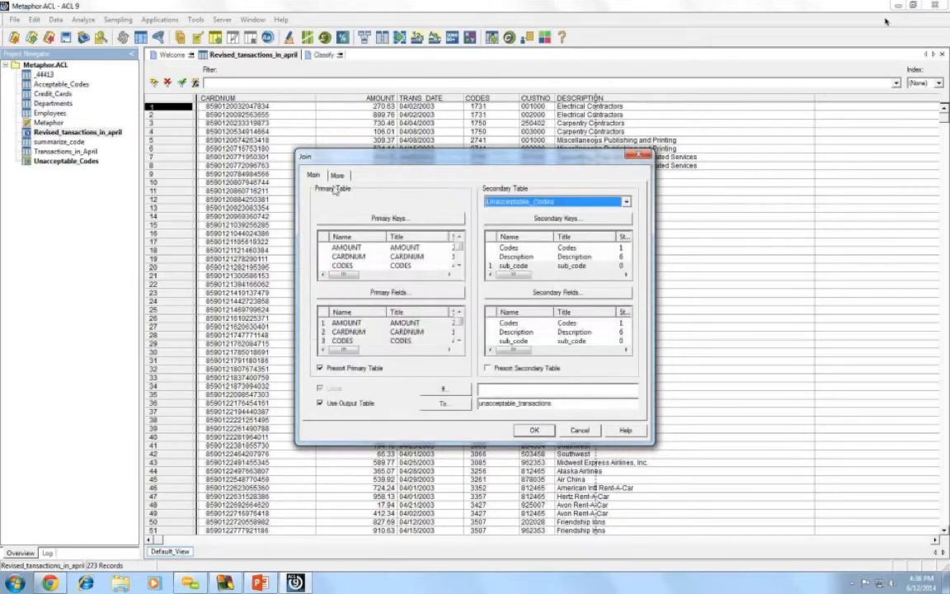
pyautogui.click(532, 430)
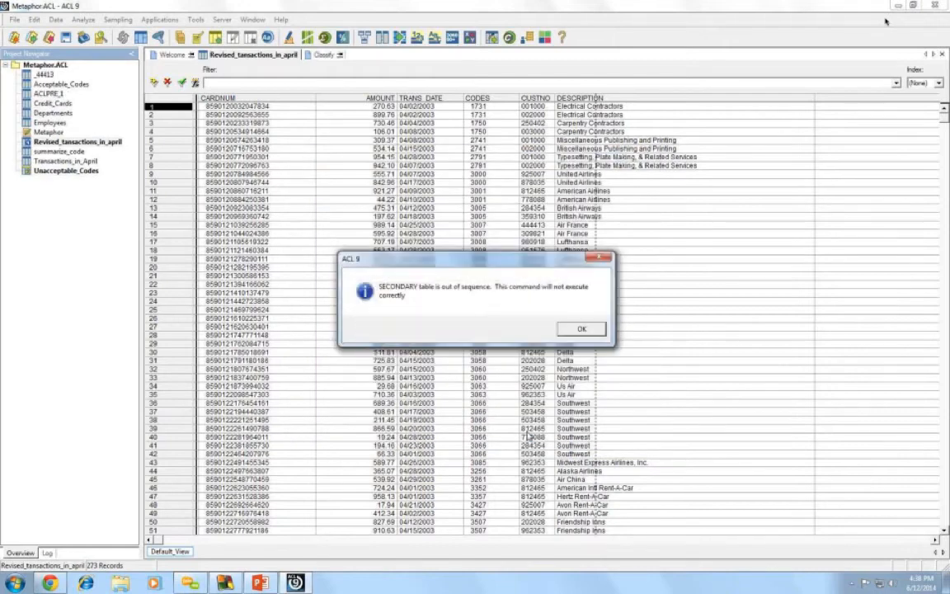
pyautogui.click(574, 329)
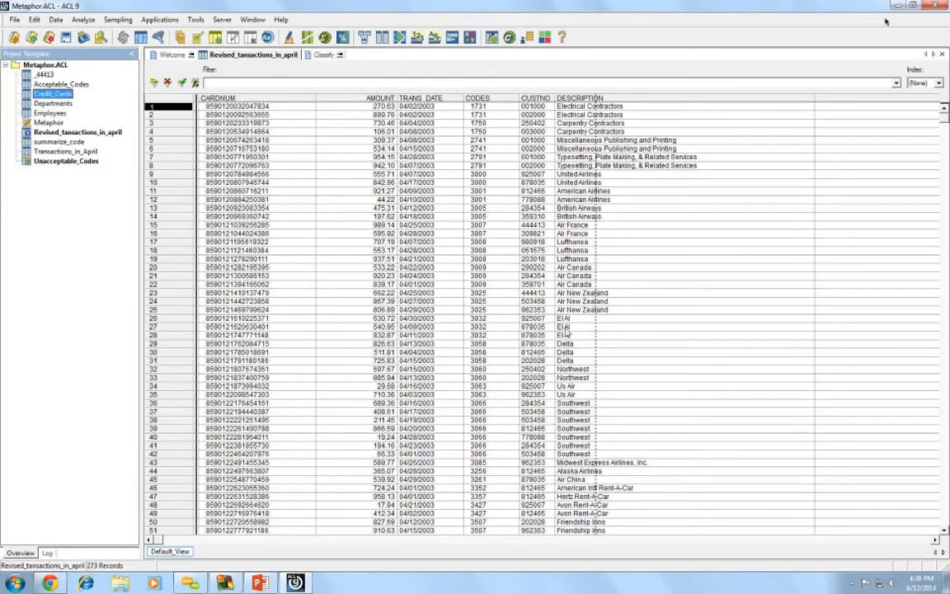
# - Restart the Join Tables setup to choose the primary key again
pyautogui.click(56, 19)
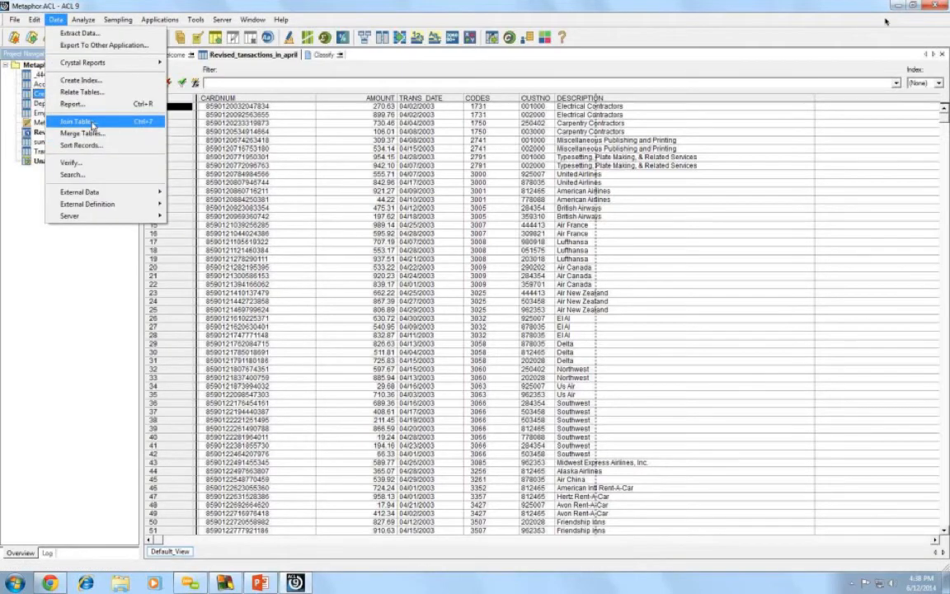
pyautogui.click(92, 122)
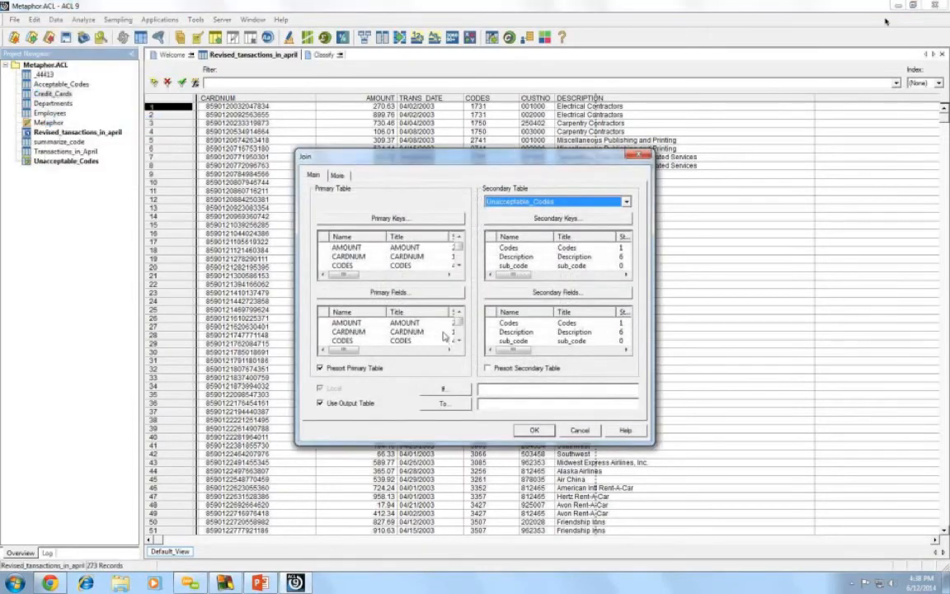
pyautogui.click(383, 219)
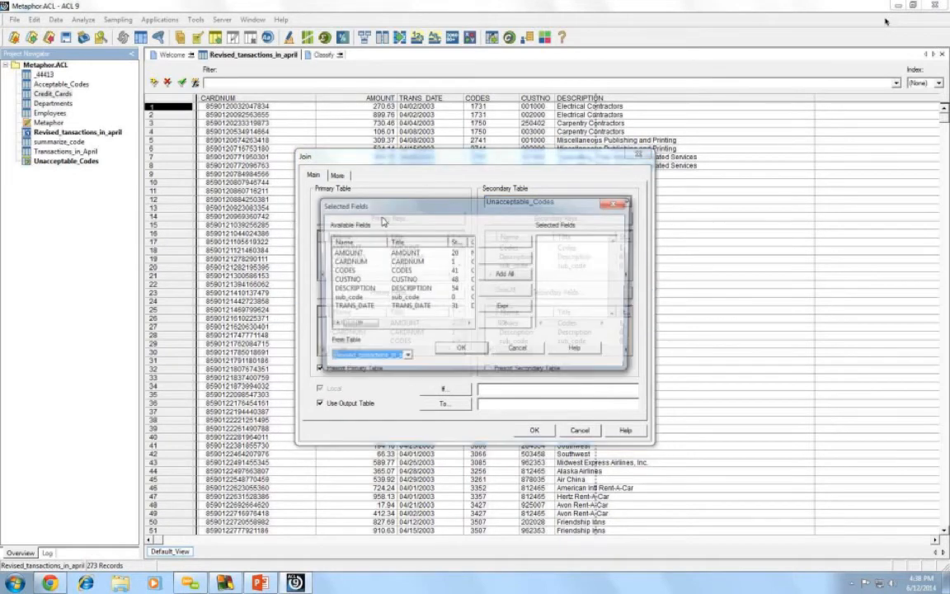
# - Set sub_code as both primary and secondary key and include all transaction fields
pyautogui.doubleClick(350, 297)
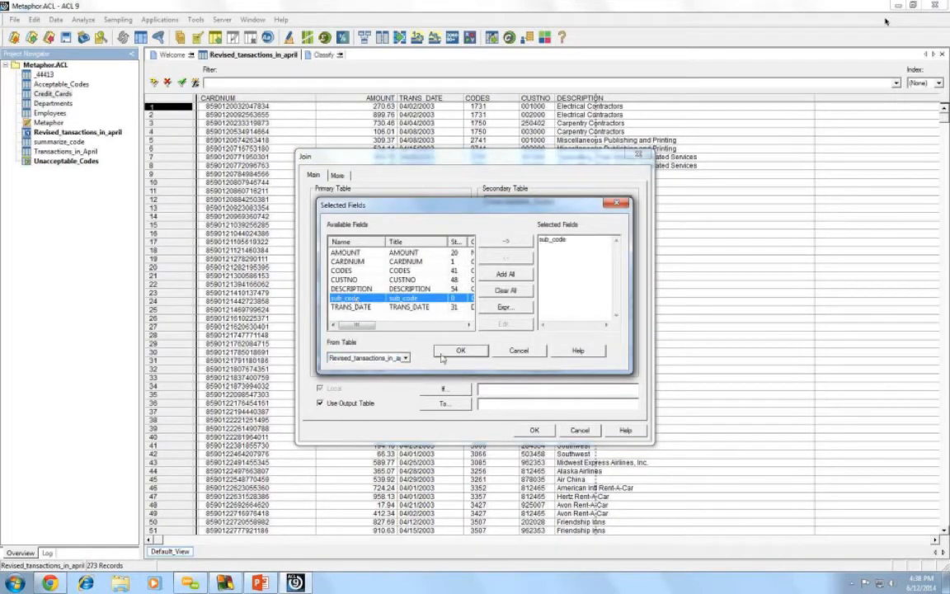
pyautogui.click(449, 353)
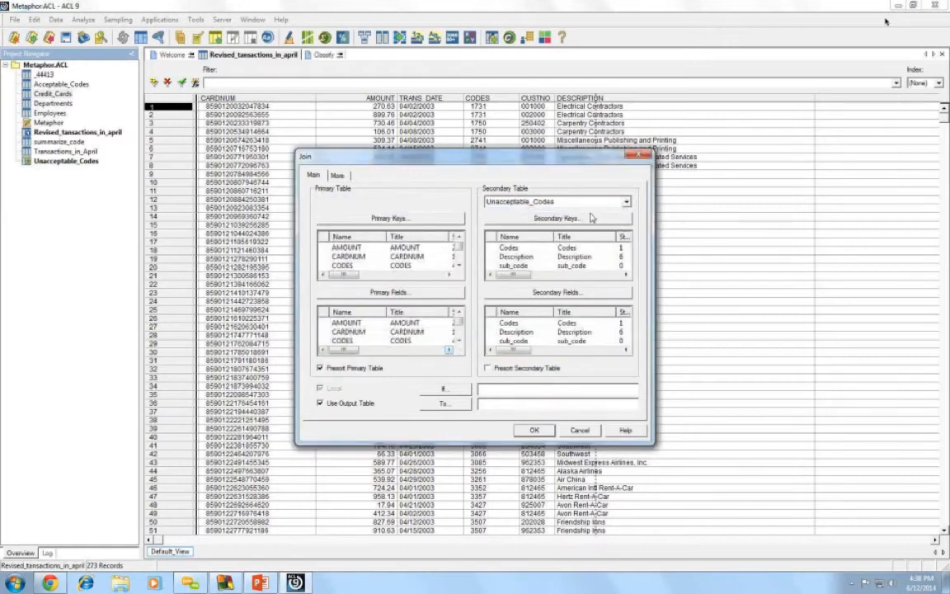
pyautogui.click(534, 217)
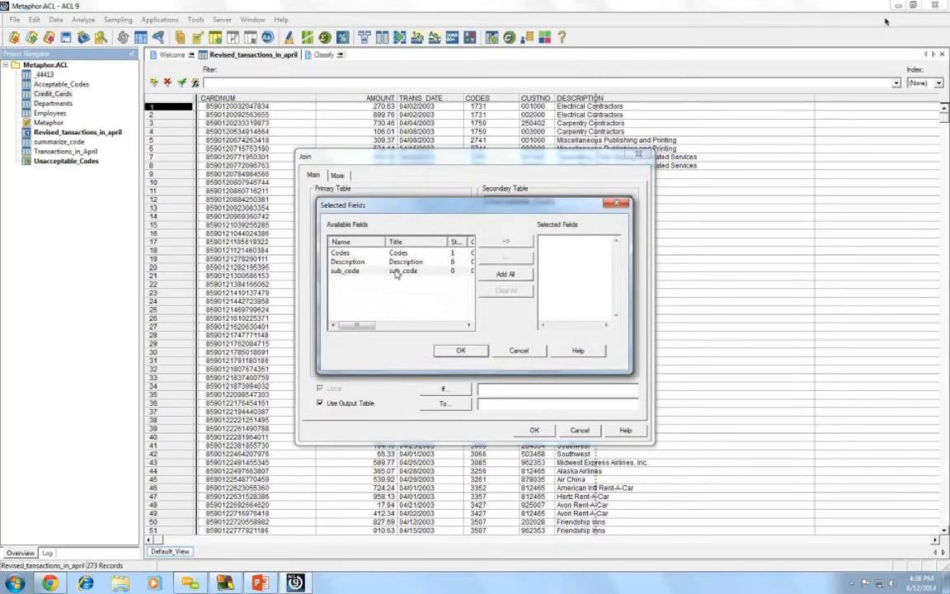
pyautogui.doubleClick(346, 270)
pyautogui.click(461, 352)
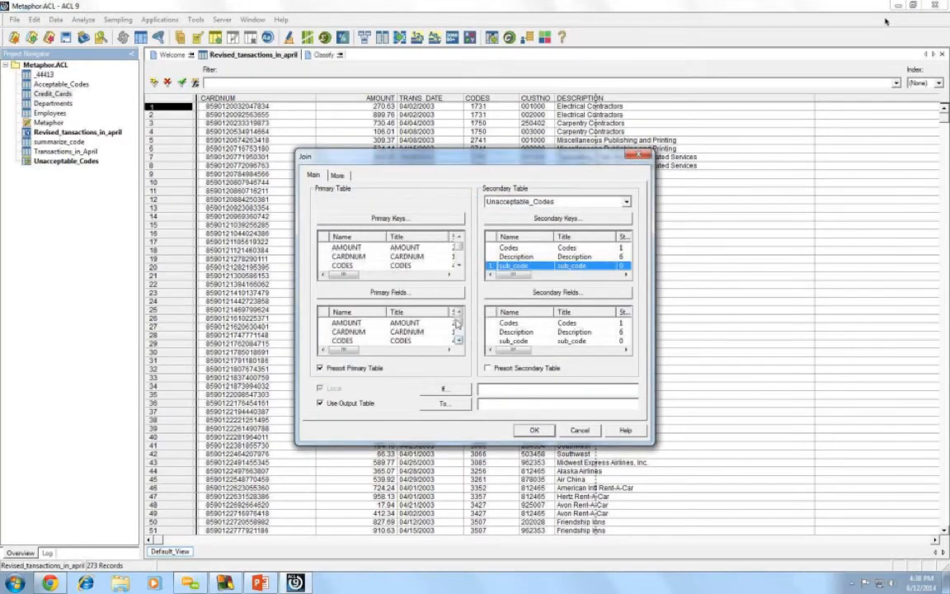
pyautogui.click(414, 297)
pyautogui.click(497, 279)
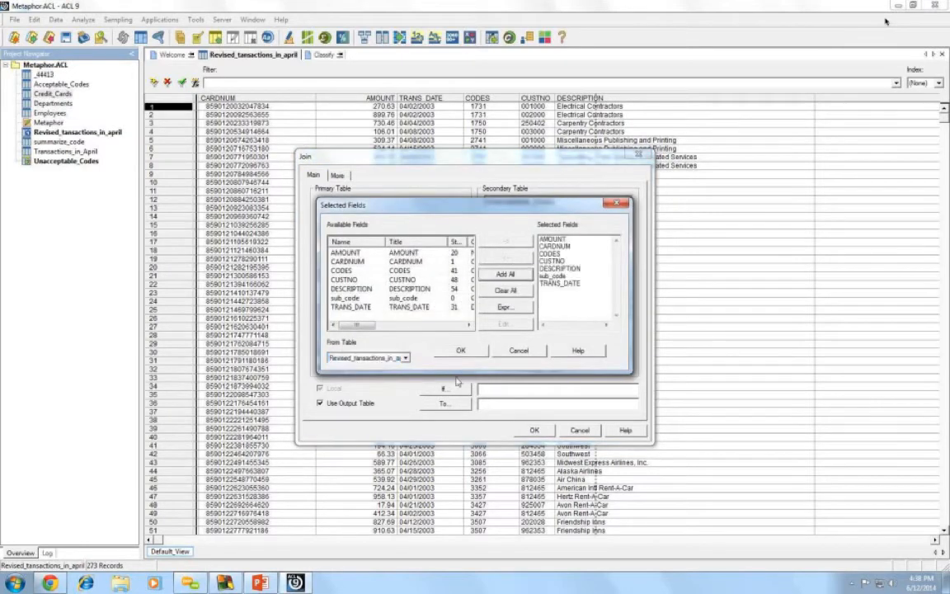
pyautogui.click(453, 354)
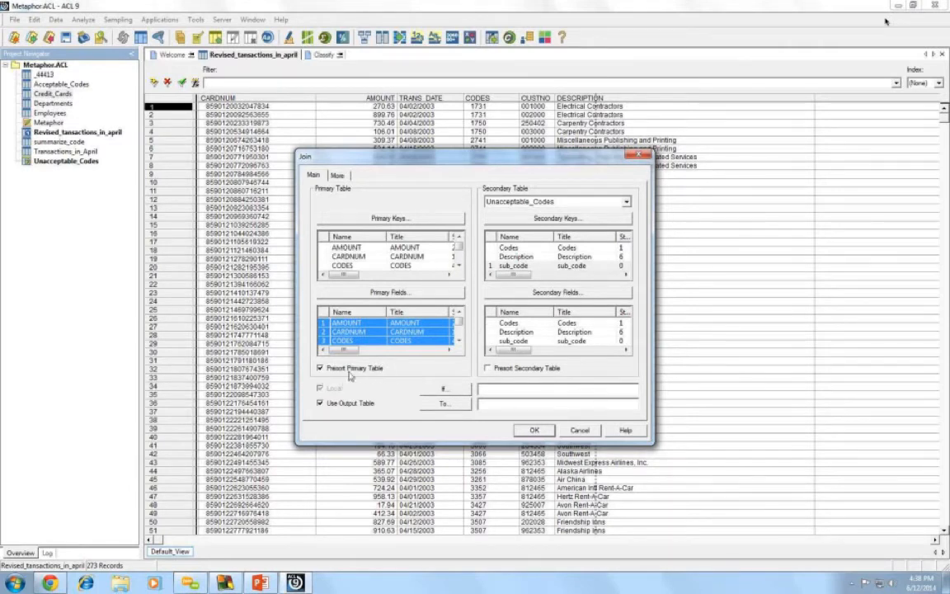
# - Presort the secondary table, name the output unacceptable_transactions, and run the join
pyautogui.click(487, 370)
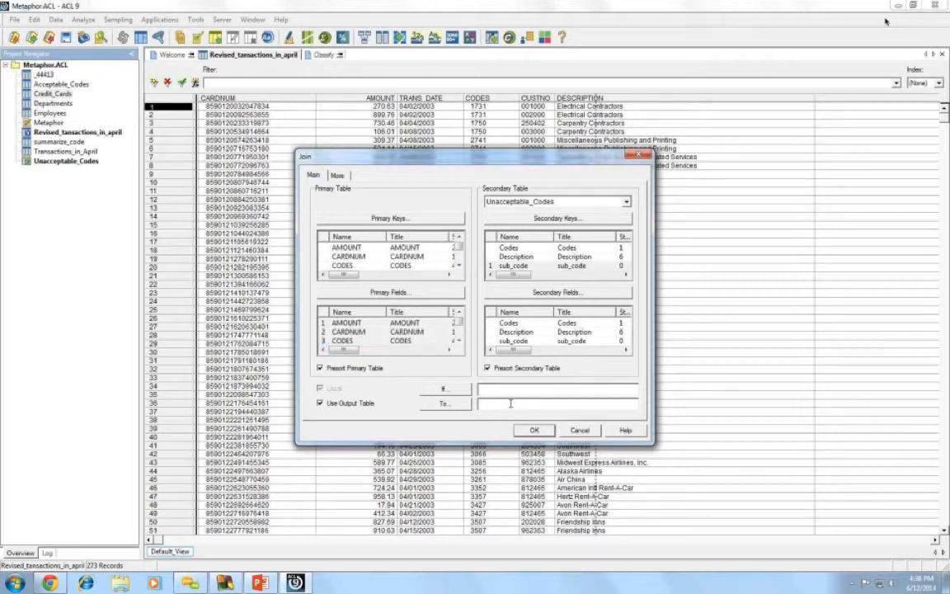
pyautogui.write('unacceptable_transactions')
pyautogui.moveTo(460, 248); pyautogui.dragTo(460, 259)
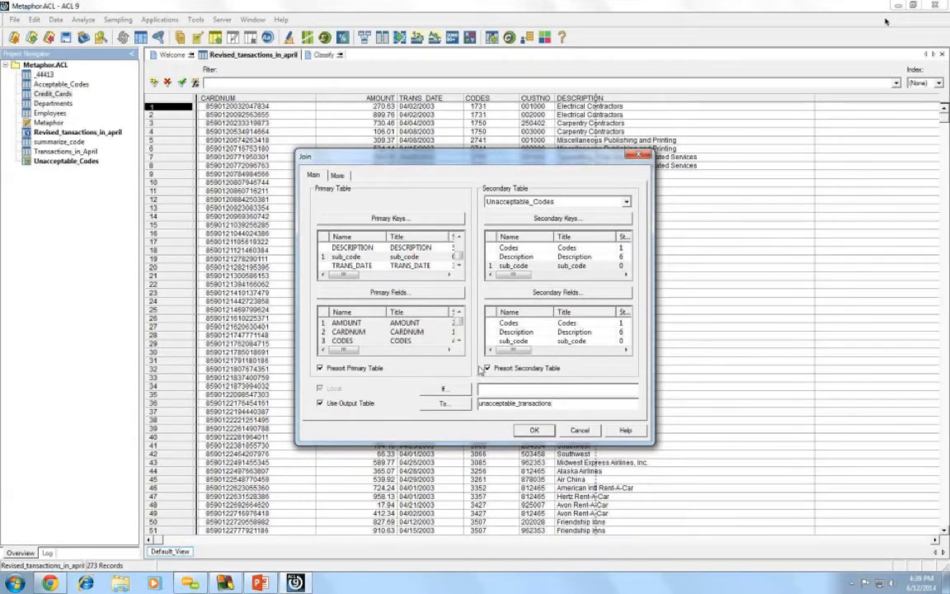
pyautogui.click(532, 430)
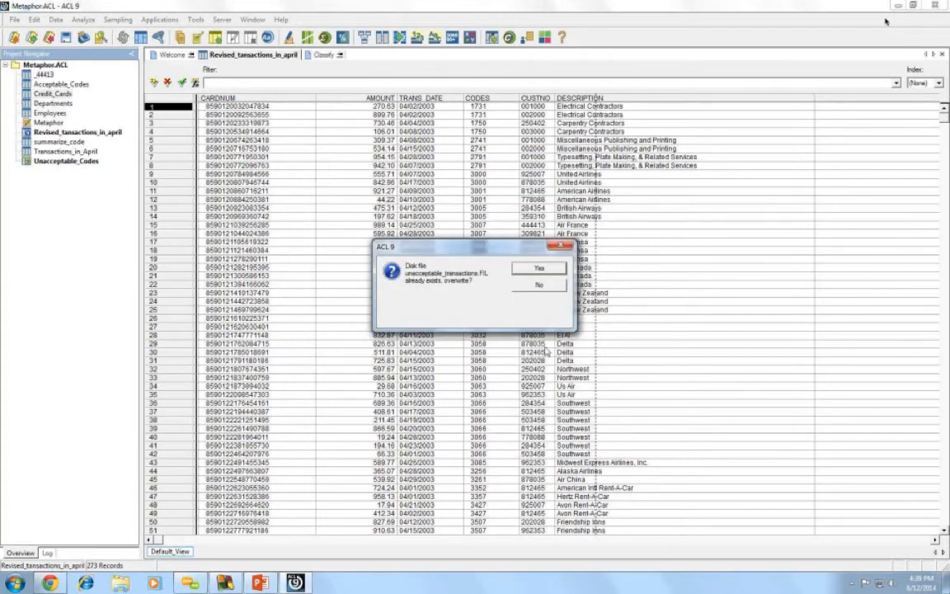
# - Overwrite unacceptable_transactions with the 7 matched records, then open the Employees table
pyautogui.click(535, 269)
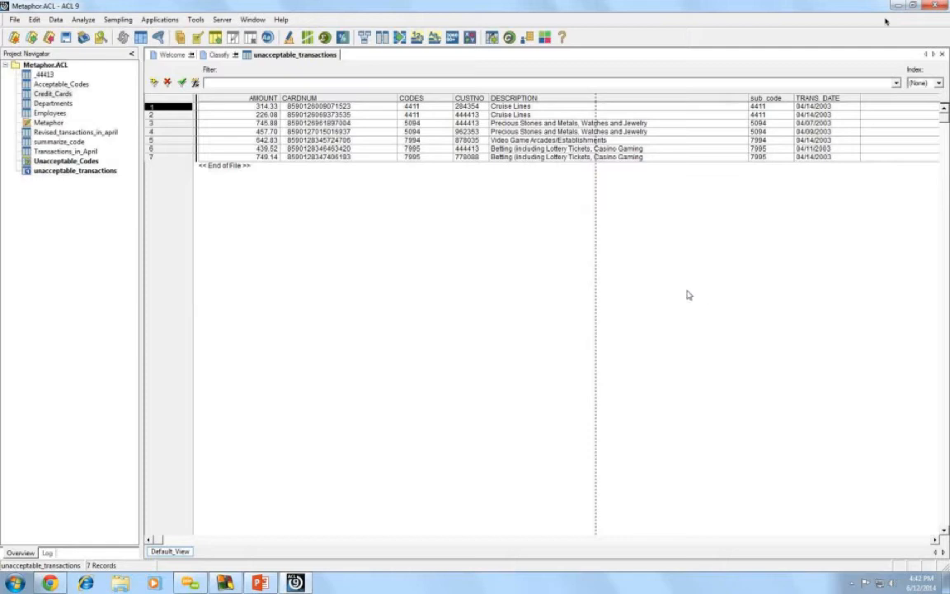
pyautogui.doubleClick(51, 113)
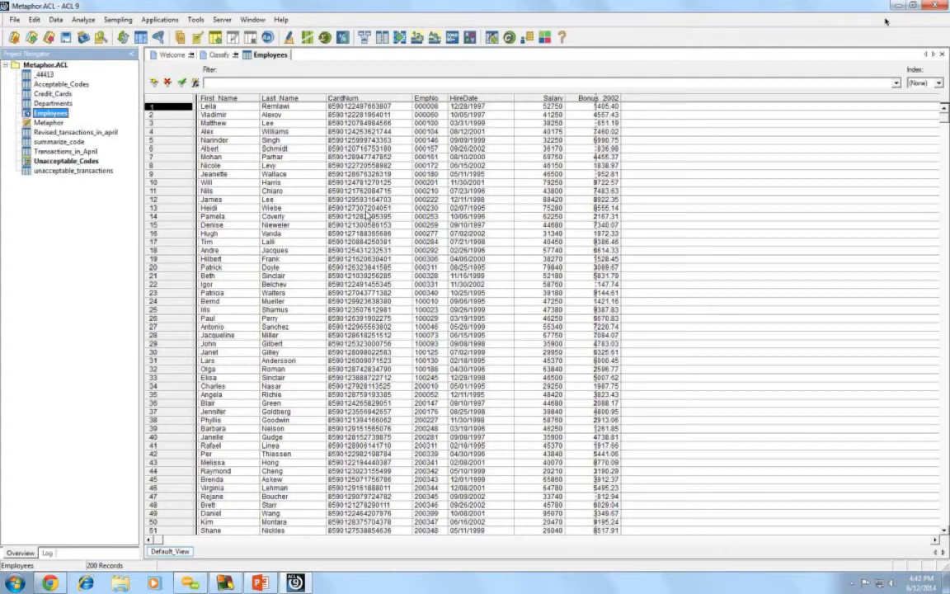
# - Switch between the Departments and Employees tables to compare them, ending on Employees
pyautogui.doubleClick(51, 103)
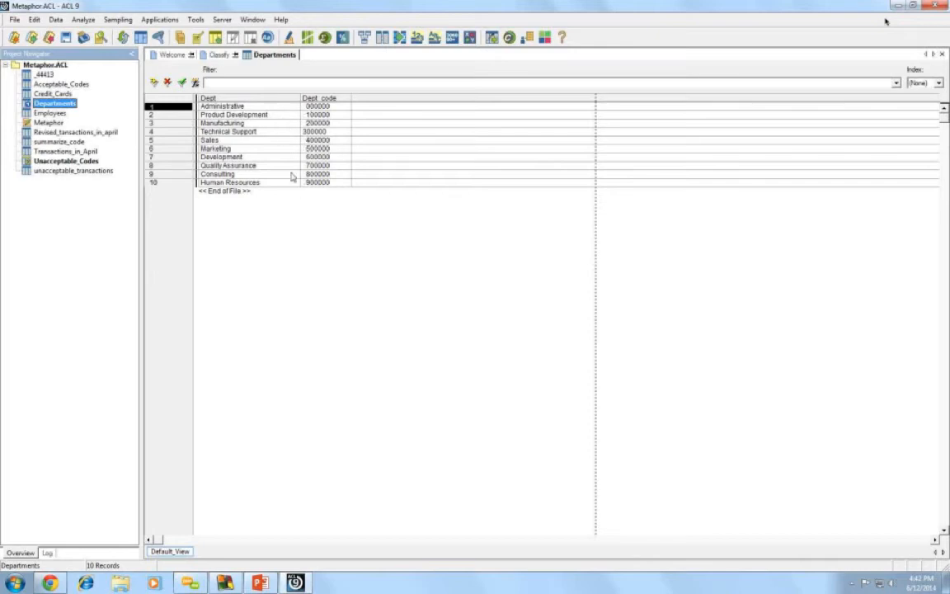
pyautogui.doubleClick(49, 113)
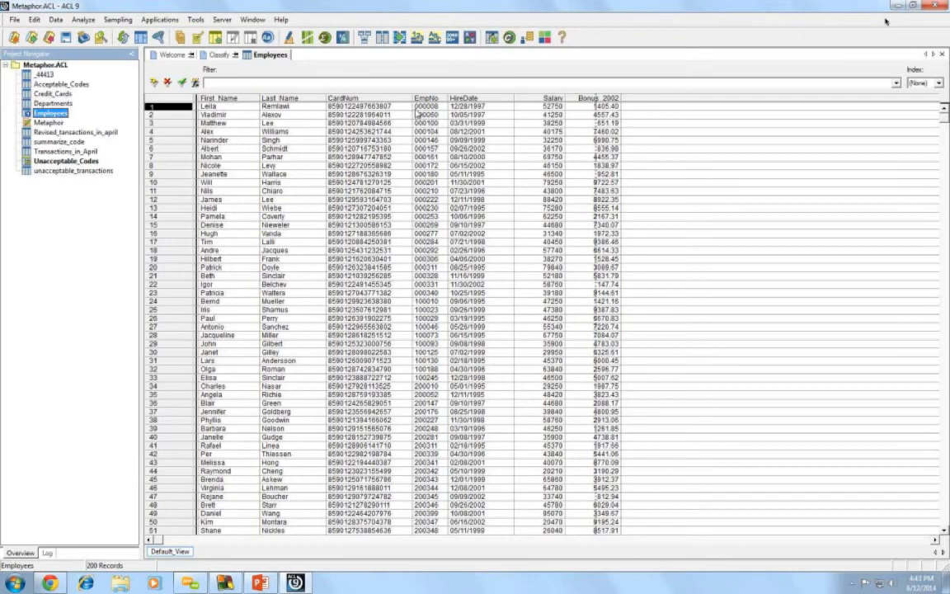
pyautogui.click(51, 104)
pyautogui.doubleClick(52, 104)
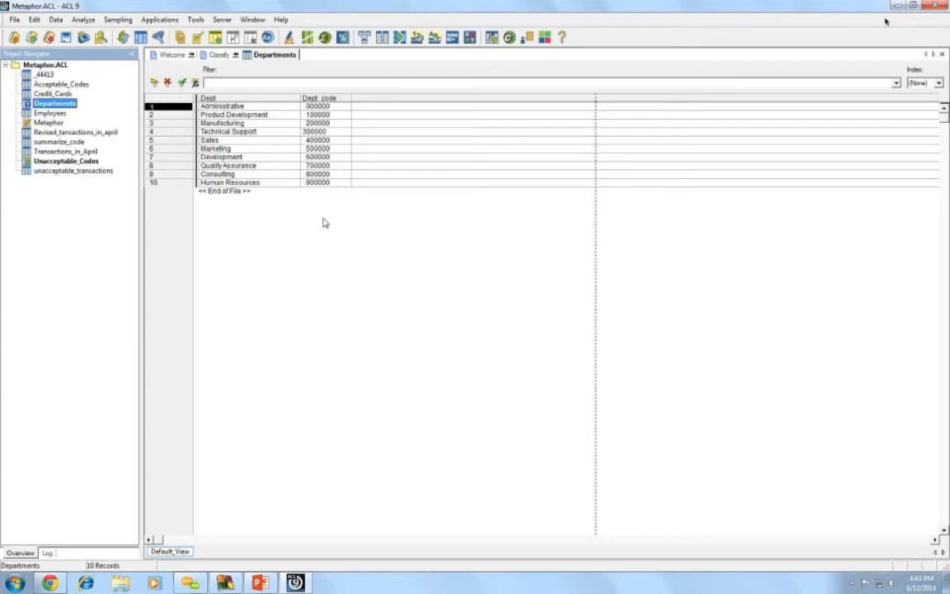
pyautogui.doubleClick(50, 113)
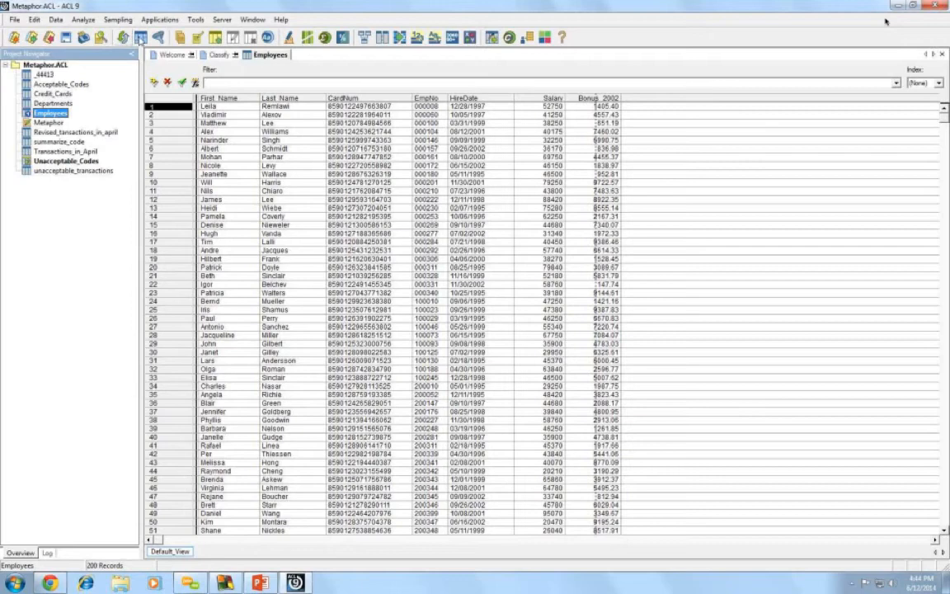
# - Open the Employees table layout and begin a new computed expression field
pyautogui.click(141, 37)
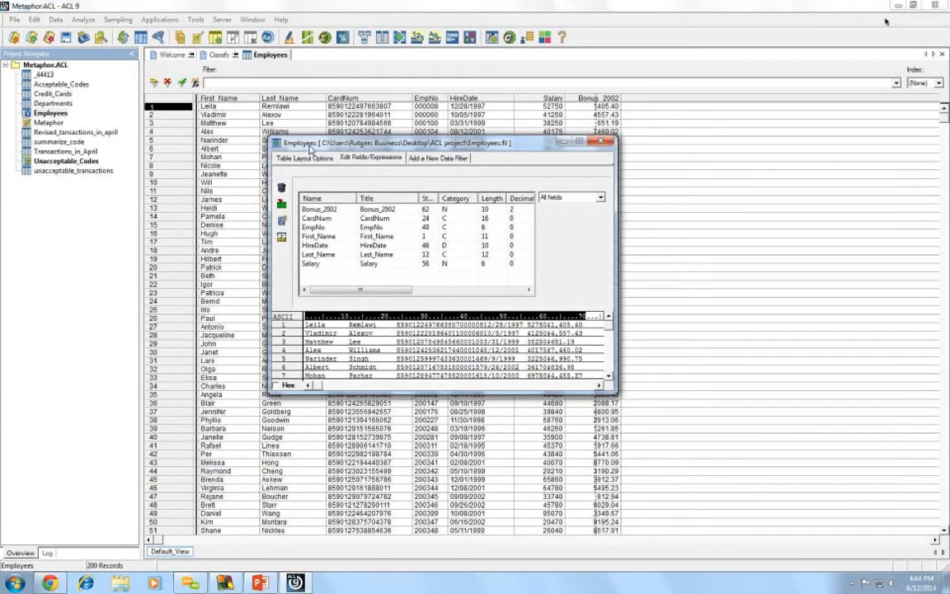
pyautogui.moveTo(279, 139); pyautogui.dragTo(277, 149)
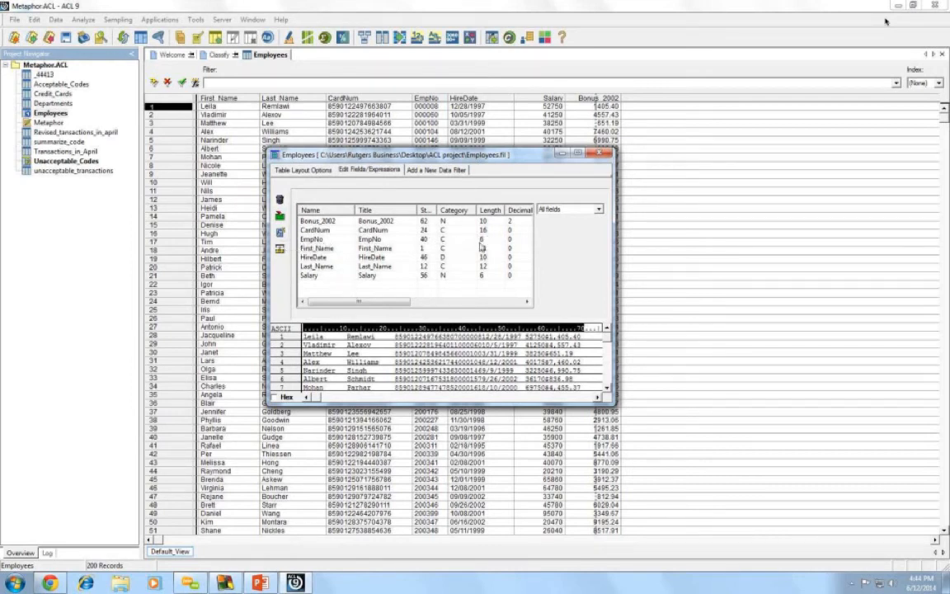
pyautogui.moveTo(481, 155); pyautogui.dragTo(481, 198)
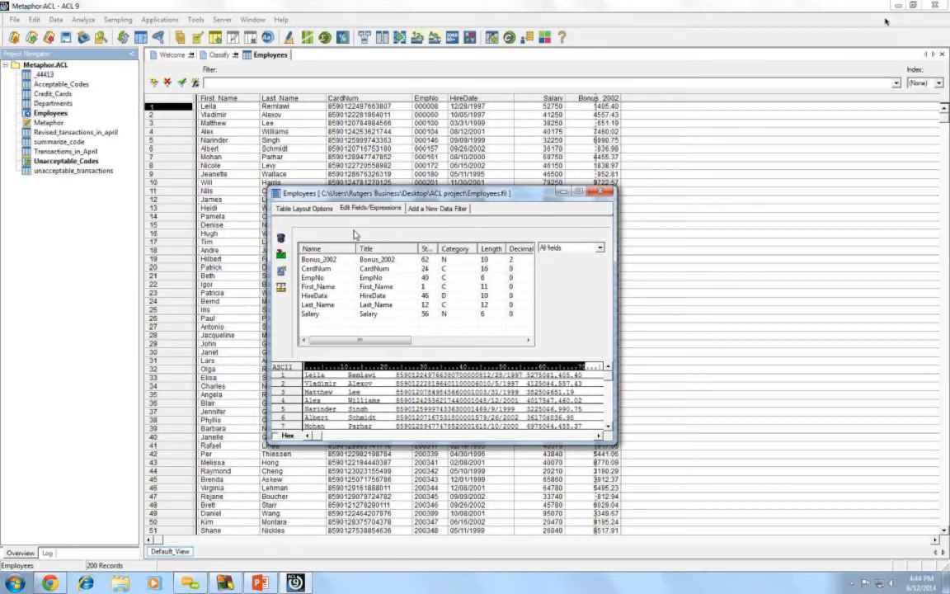
pyautogui.click(281, 272)
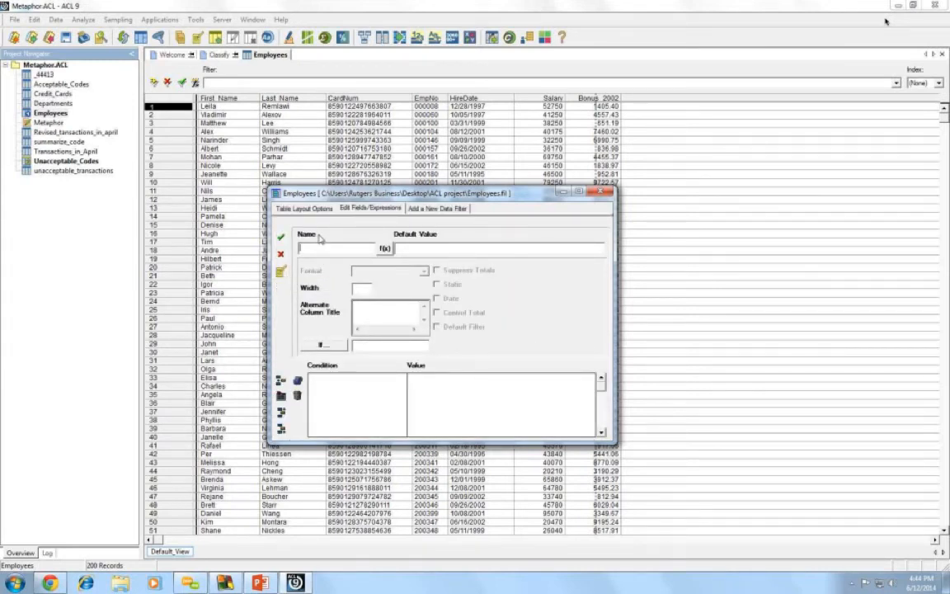
# - Name the new field sub_empno and build the SUBSTR(EmpNo, 1, 1) expression
pyautogui.write('sub1')
pyautogui.write('_')
pyautogui.write('em')
pyautogui.write('pno')
pyautogui.click(385, 250)
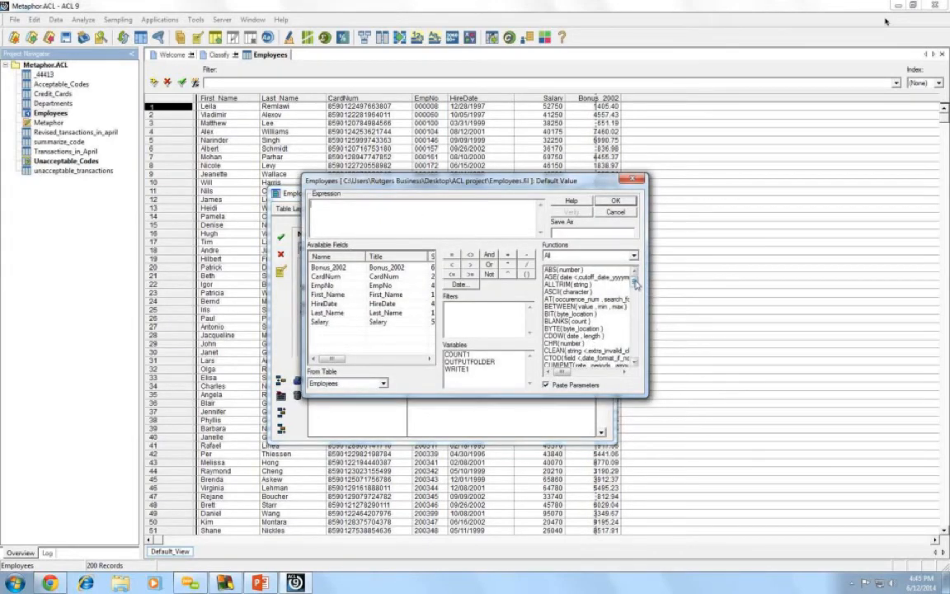
pyautogui.moveTo(647, 290); pyautogui.dragTo(648, 371)
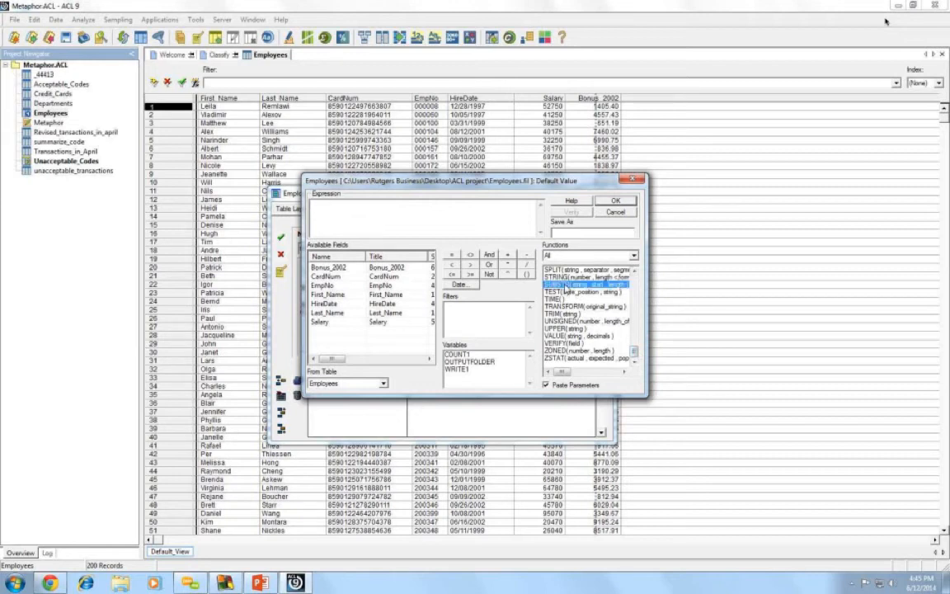
pyautogui.doubleClick(564, 285)
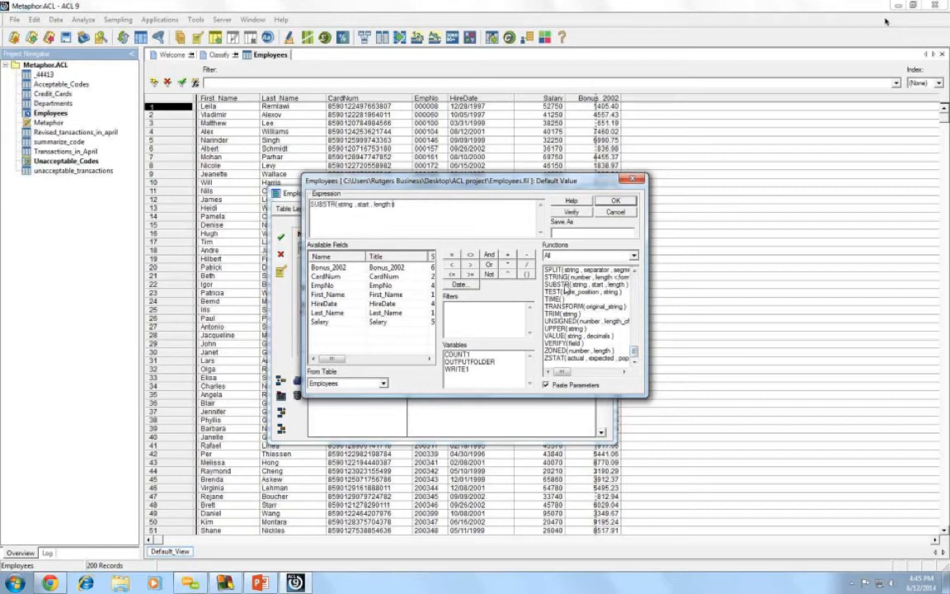
pyautogui.doubleClick(345, 204)
pyautogui.doubleClick(323, 286)
pyautogui.click(375, 204)
pyautogui.press('BackSpace')
pyautogui.press('BackSpace')
pyautogui.press('BackSpace')
pyautogui.press('BackSpace')
pyautogui.press('BackSpace')
pyautogui.write('1')
pyautogui.press('Delete')
pyautogui.doubleClick(378, 204)
pyautogui.write('6')
# - Verify and accept the expression, save sub_empno, and close the Employees layout
pyautogui.click(571, 212)
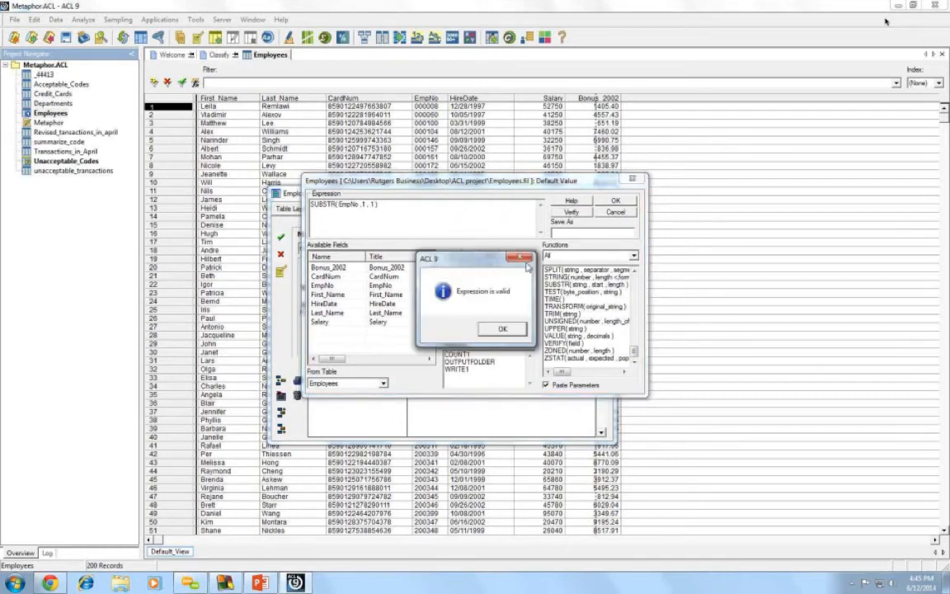
pyautogui.click(507, 328)
pyautogui.click(614, 201)
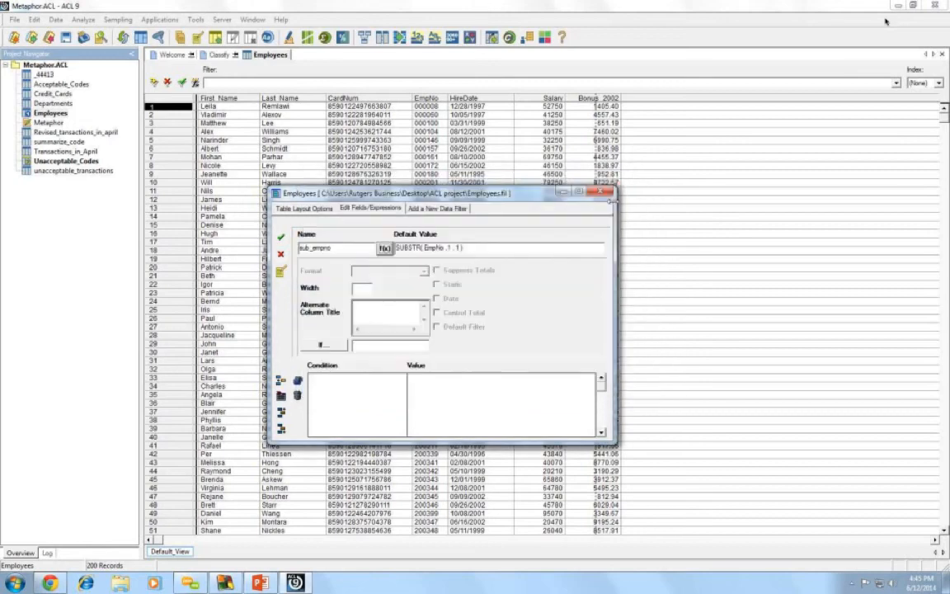
pyautogui.click(282, 238)
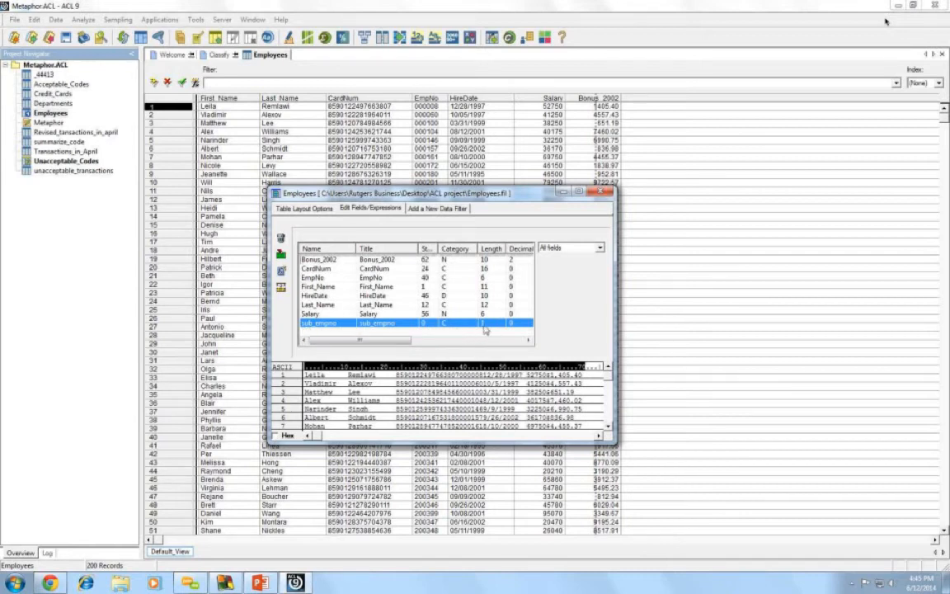
pyautogui.click(604, 193)
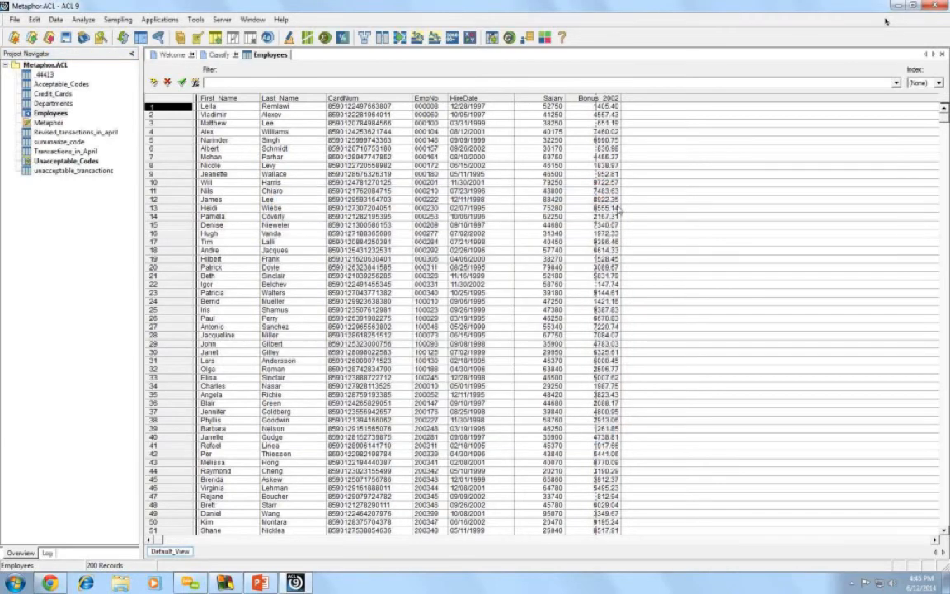
# - Open the Departments table's field layout, showing Dept (length 19) and Dept_code (length 8)
pyautogui.doubleClick(51, 103)
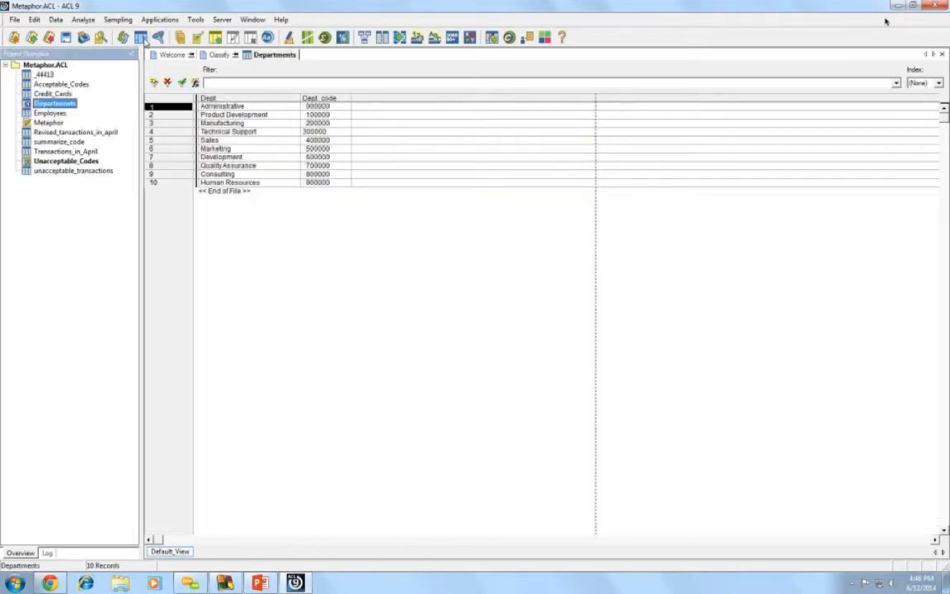
pyautogui.click(141, 37)
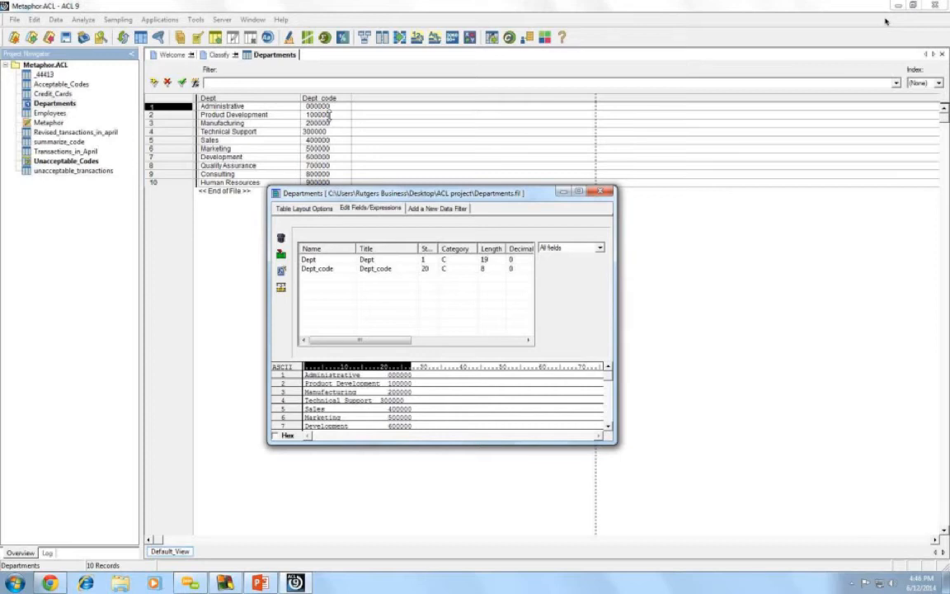
# - Add a new computed field named sub_dept_code to Departments and open its value expression builder
pyautogui.click(281, 273)
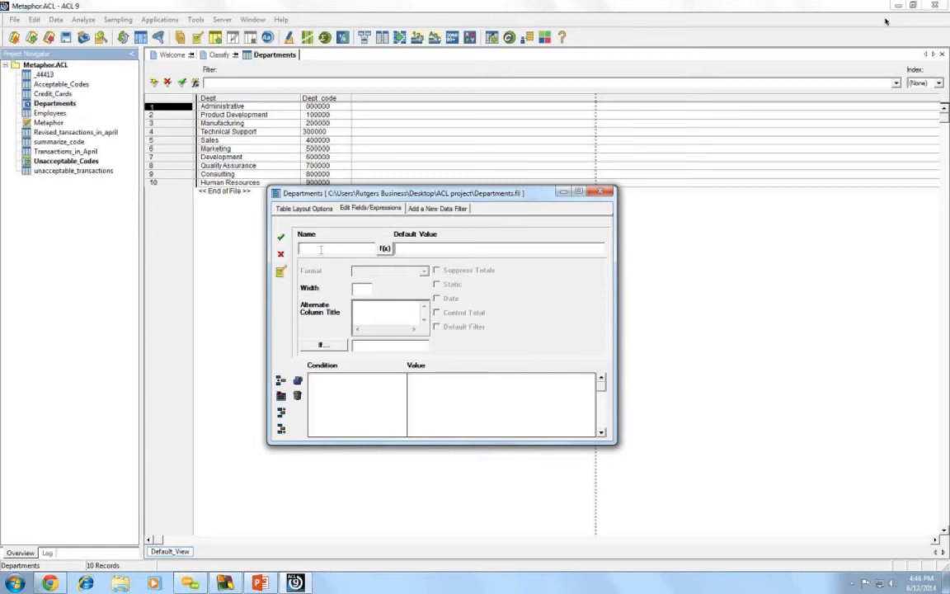
pyautogui.write('sub_dept_code')
pyautogui.click(385, 249)
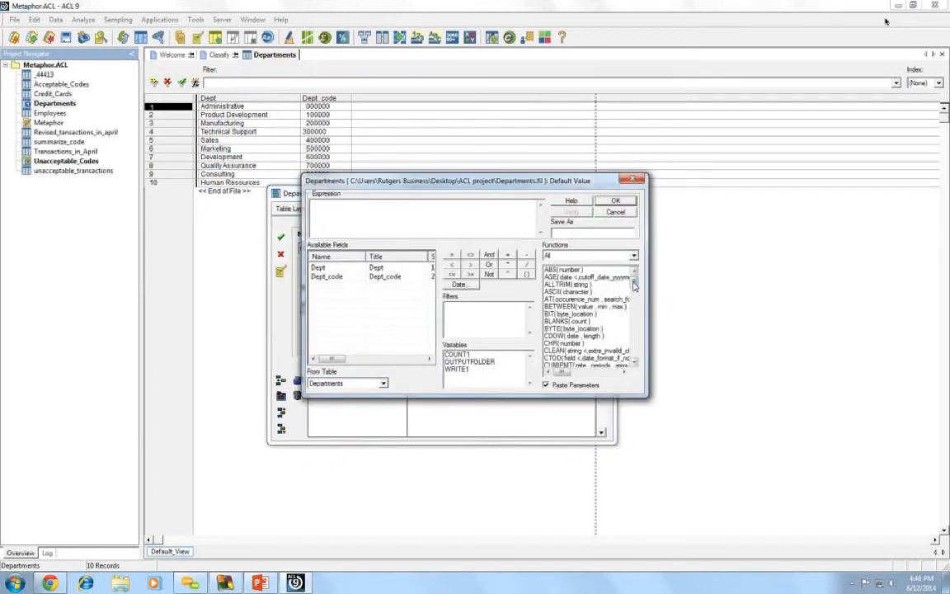
# - Insert SUBSTR into the expression with start 1 and length 1, tidying the spacing
pyautogui.moveTo(634, 284); pyautogui.dragTo(641, 357)
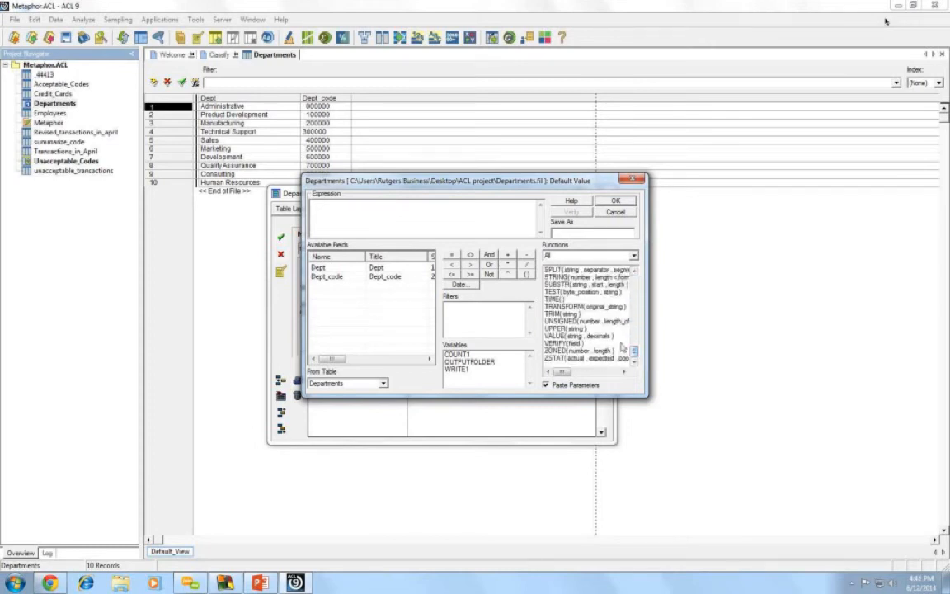
pyautogui.doubleClick(606, 285)
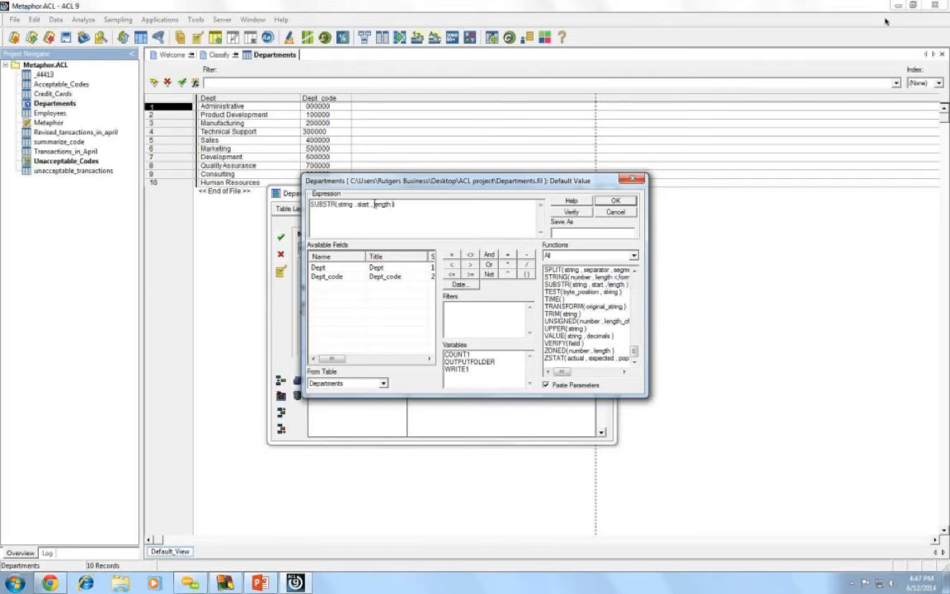
pyautogui.moveTo(376, 204); pyautogui.dragTo(392, 207)
pyautogui.write('1')
pyautogui.moveTo(357, 204); pyautogui.dragTo(371, 205)
pyautogui.write('1')
pyautogui.press('Delete')
pyautogui.press('Right')
pyautogui.press('Delete')
pyautogui.press('Left')
pyautogui.press('Left')
pyautogui.press('Left')
pyautogui.press('BackSpace')
# - Wrap the string argument in ALLTRIM of Dept_code, giving SUBSTR(ALLTRIM(Dept_code),1,1)
pyautogui.hotkey('shift', 'Left')
pyautogui.hotkey('shift', 'Left')
pyautogui.hotkey('shift', 'Left')
pyautogui.hotkey('shift', 'Left')
pyautogui.hotkey('shift', 'Left')
pyautogui.hotkey('shift', 'Left')
pyautogui.scroll(10, 577, 317)
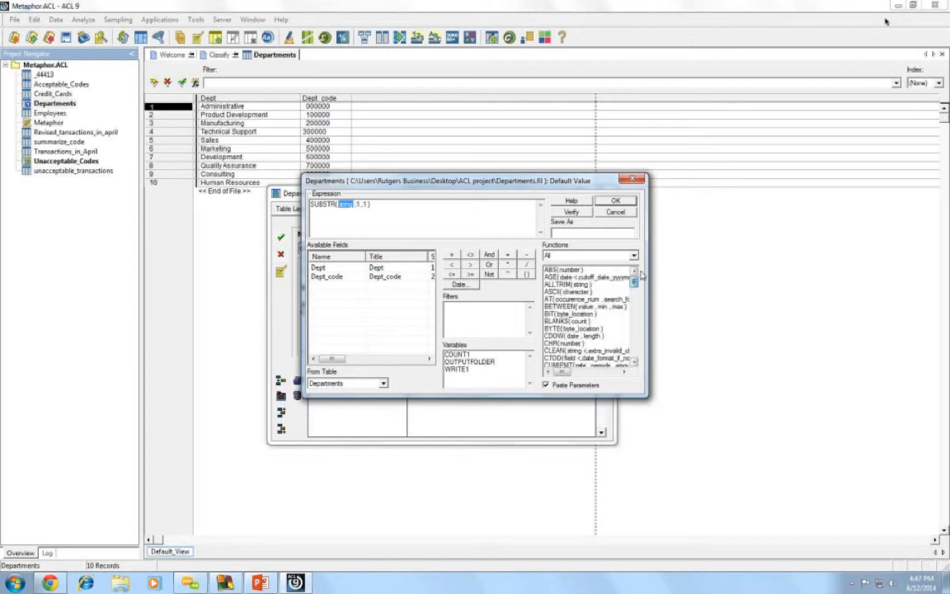
pyautogui.doubleClick(567, 285)
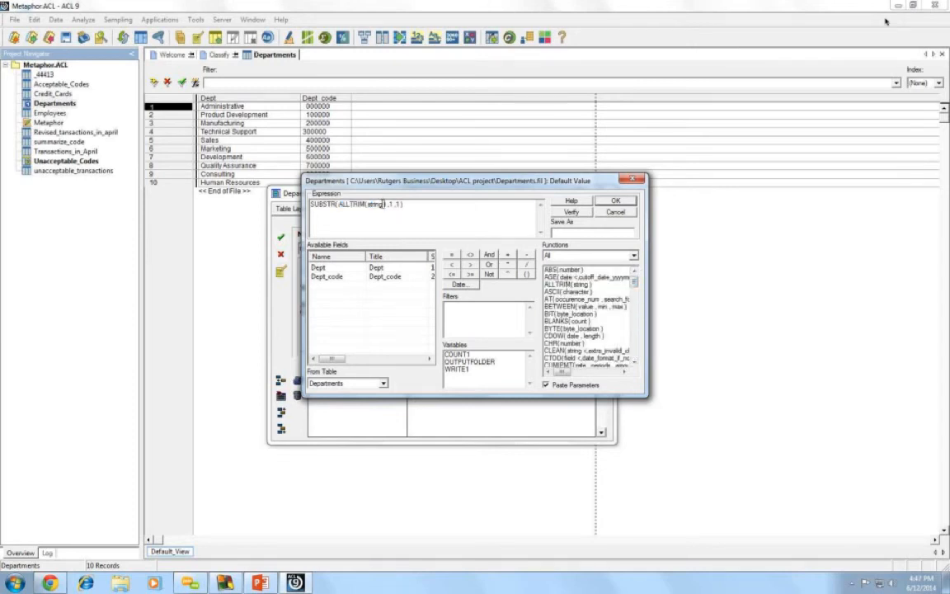
pyautogui.moveTo(381, 204); pyautogui.dragTo(369, 206)
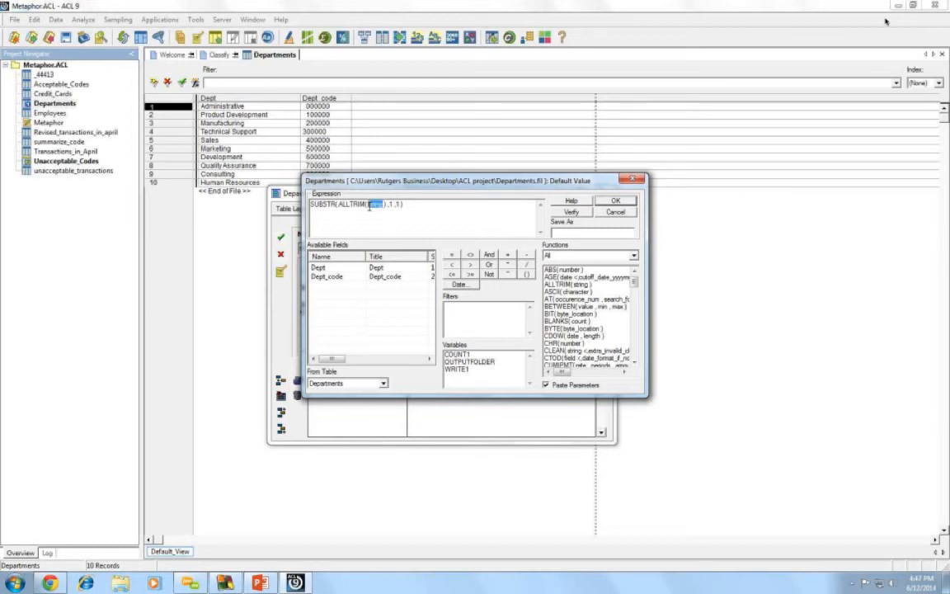
pyautogui.doubleClick(327, 276)
# - Accept SUBSTR(ALLTRIM(Dept_code),1,1) as sub_dept_code's value, save the field and close the layout
pyautogui.click(419, 203)
pyautogui.click(613, 203)
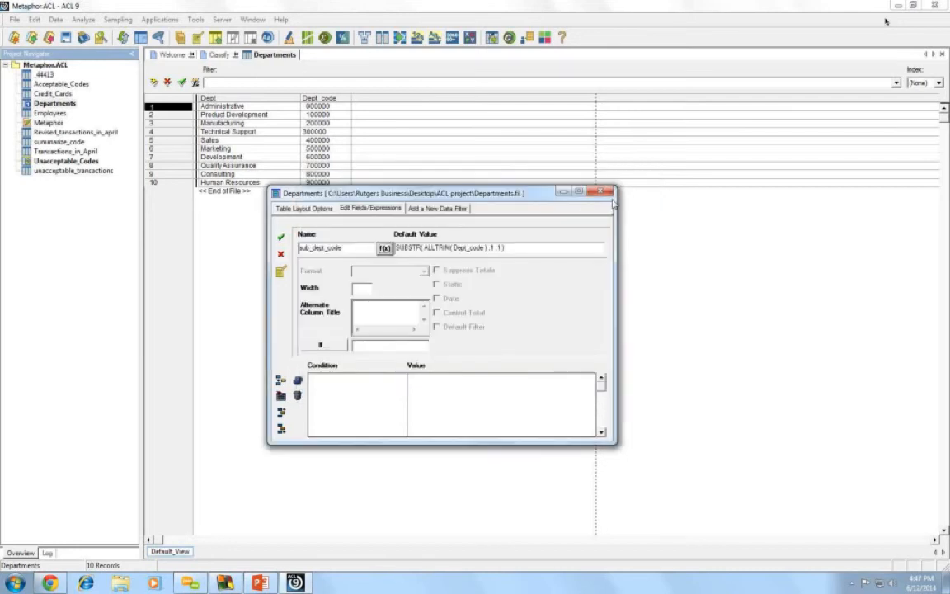
pyautogui.click(281, 238)
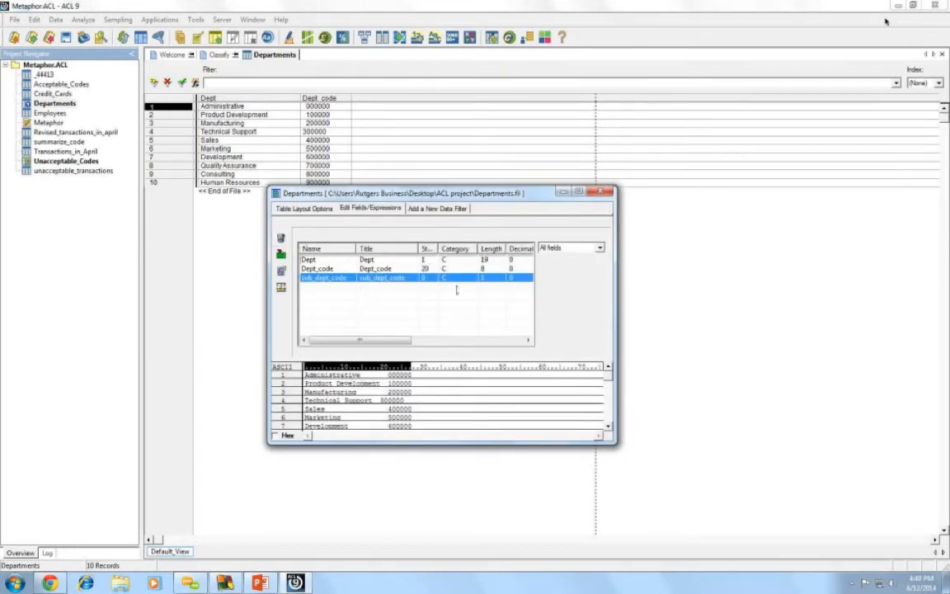
pyautogui.click(602, 193)
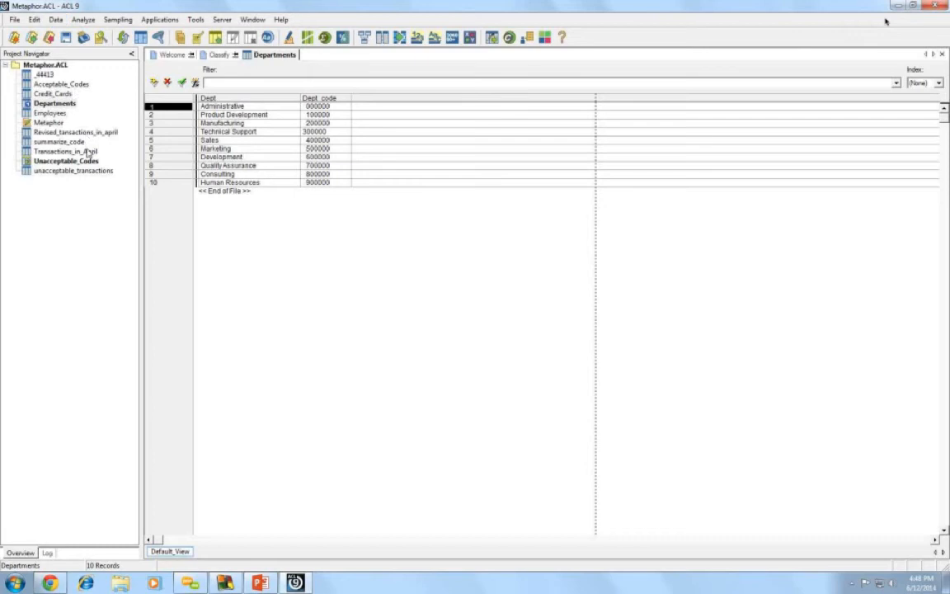
# - Open the Employees table and show the Data menu commands
pyautogui.doubleClick(61, 114)
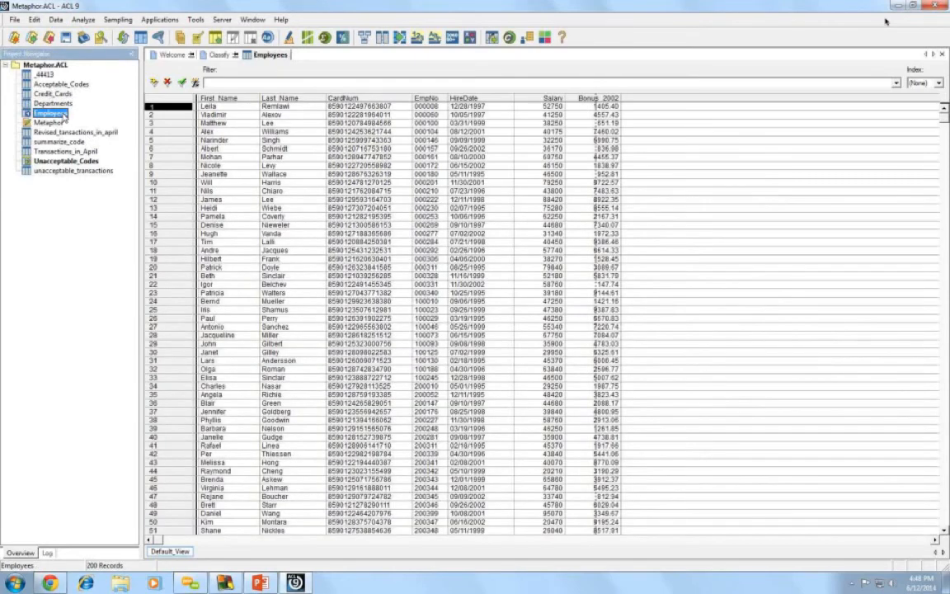
pyautogui.click(57, 21)
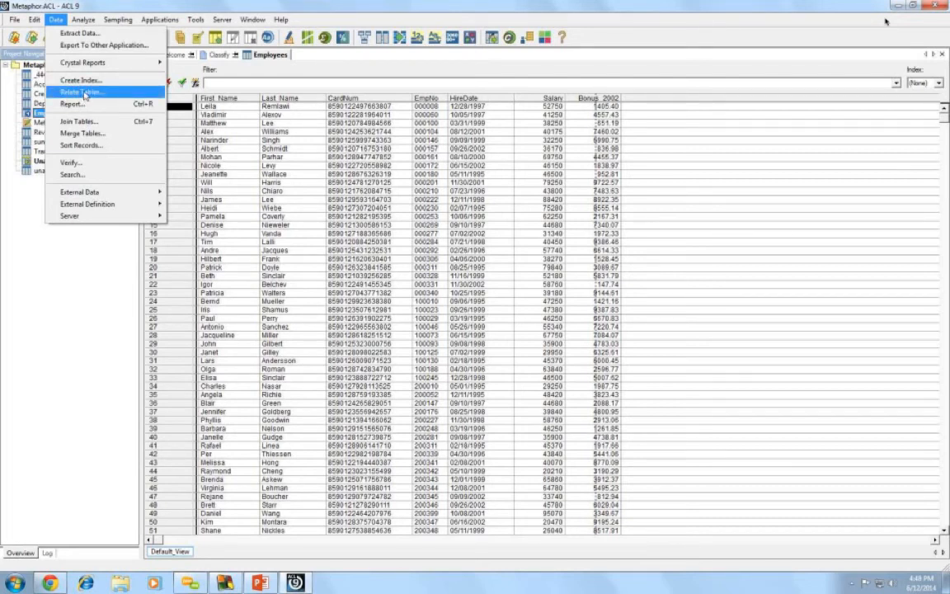
# - Start Relate Tables with Employees as parent and add the Departments table beside it
pyautogui.click(85, 93)
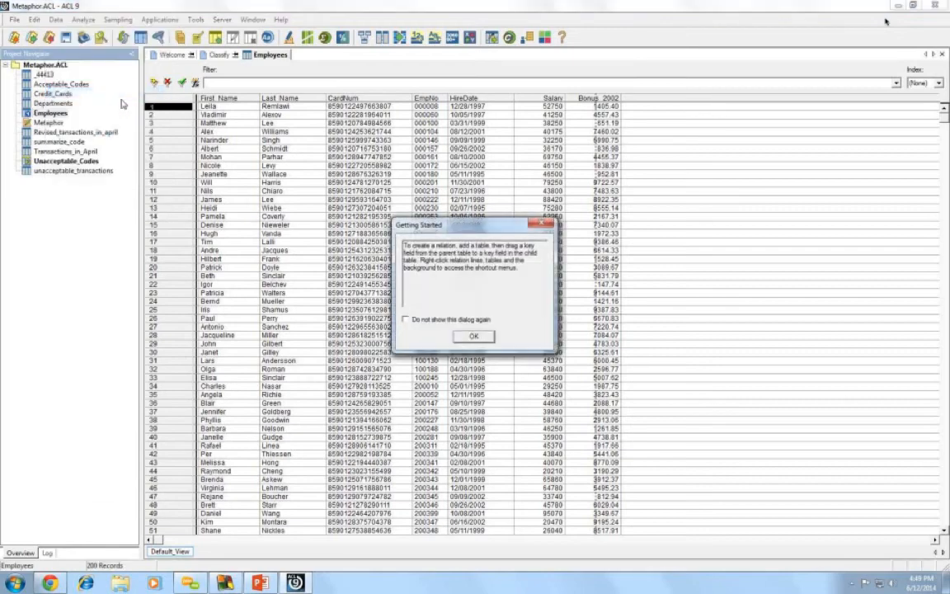
pyautogui.click(474, 335)
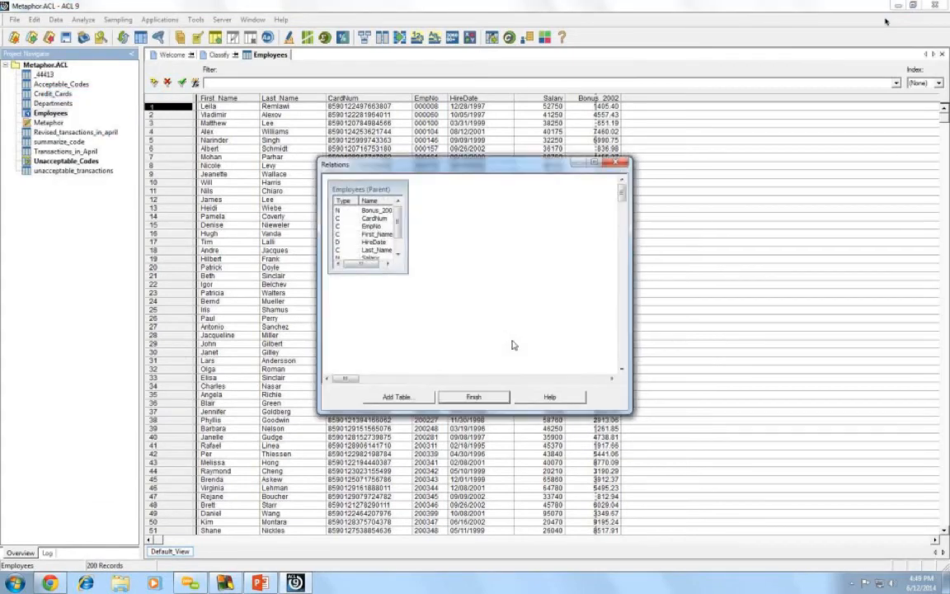
pyautogui.moveTo(404, 272); pyautogui.dragTo(460, 290)
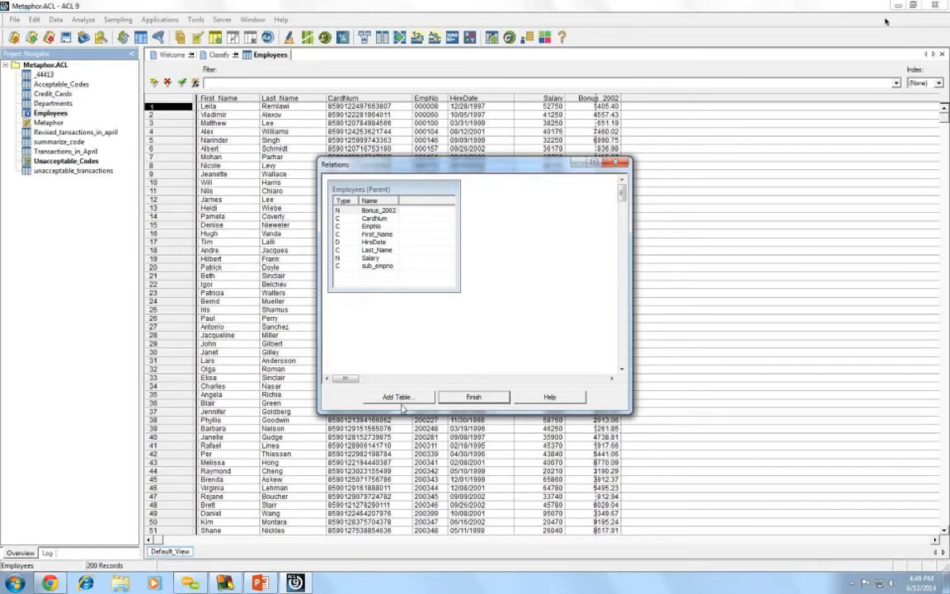
pyautogui.click(397, 397)
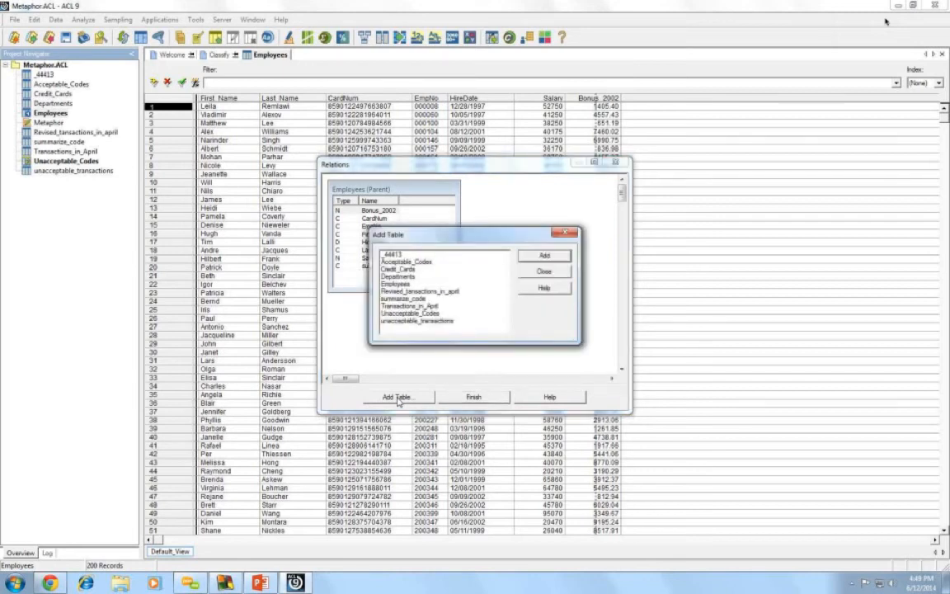
pyautogui.click(401, 277)
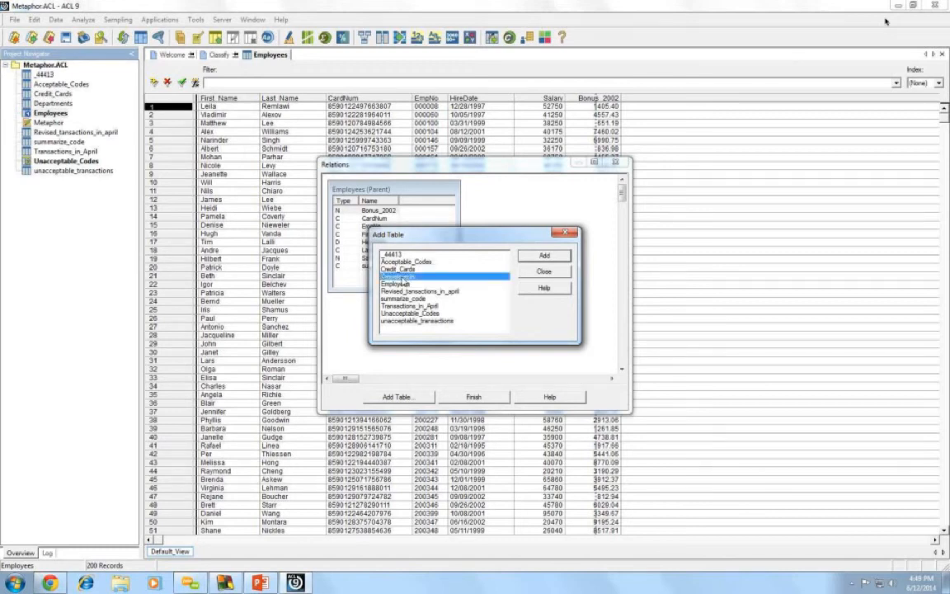
pyautogui.doubleClick(402, 278)
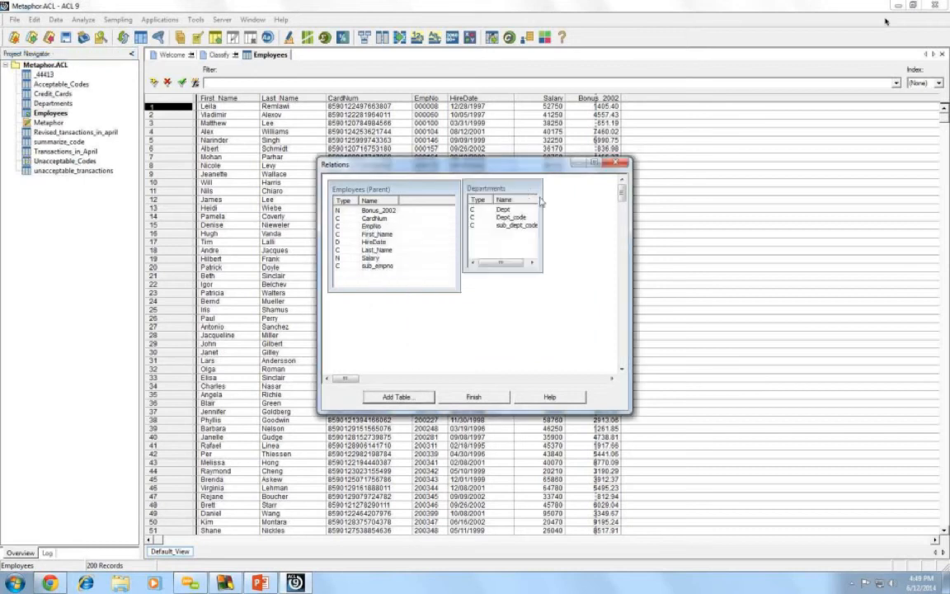
# - Link Employees sub_empno to Departments sub_dept_code, redrawing the link once, then finish the relation
pyautogui.moveTo(525, 191); pyautogui.dragTo(547, 196)
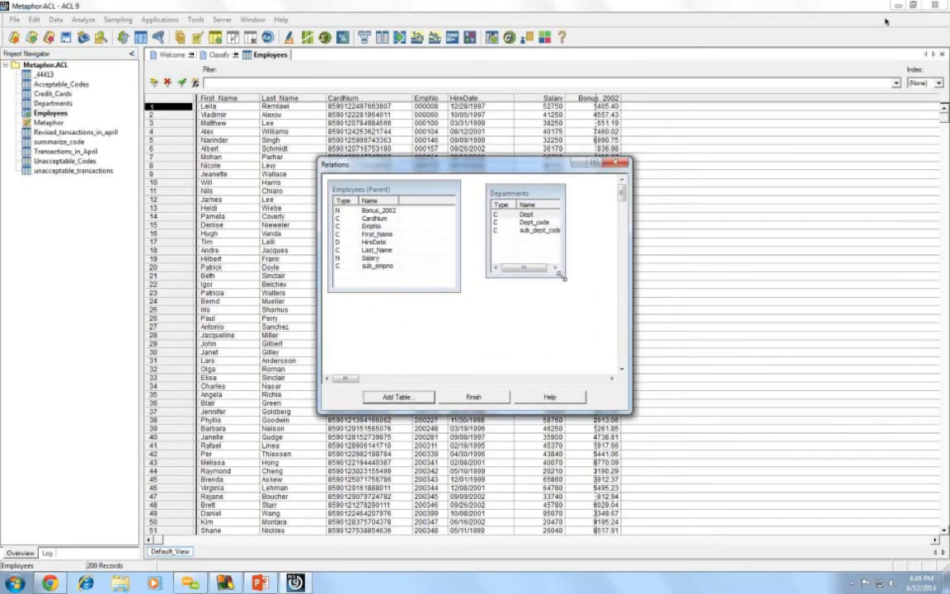
pyautogui.moveTo(565, 277); pyautogui.dragTo(582, 307)
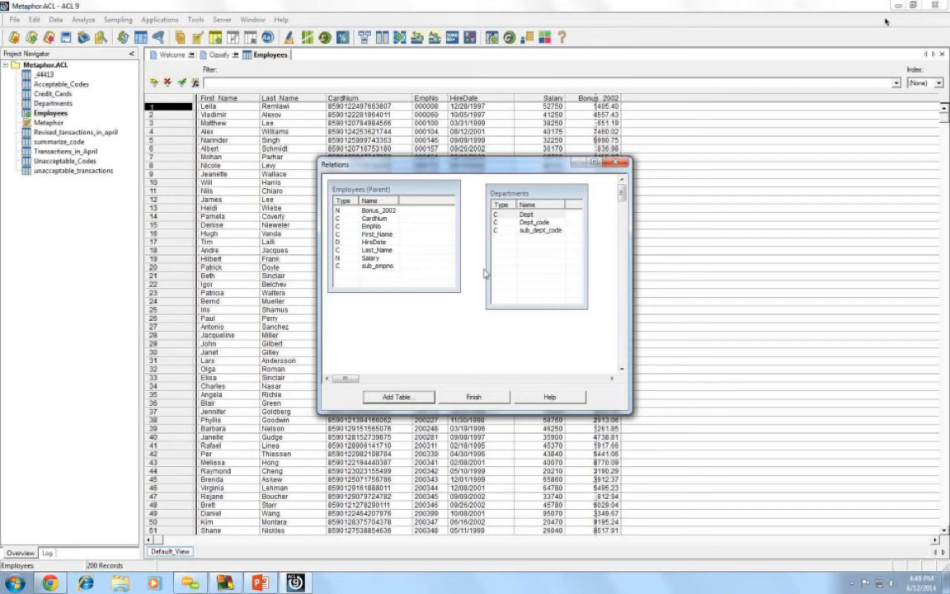
pyautogui.click(380, 268)
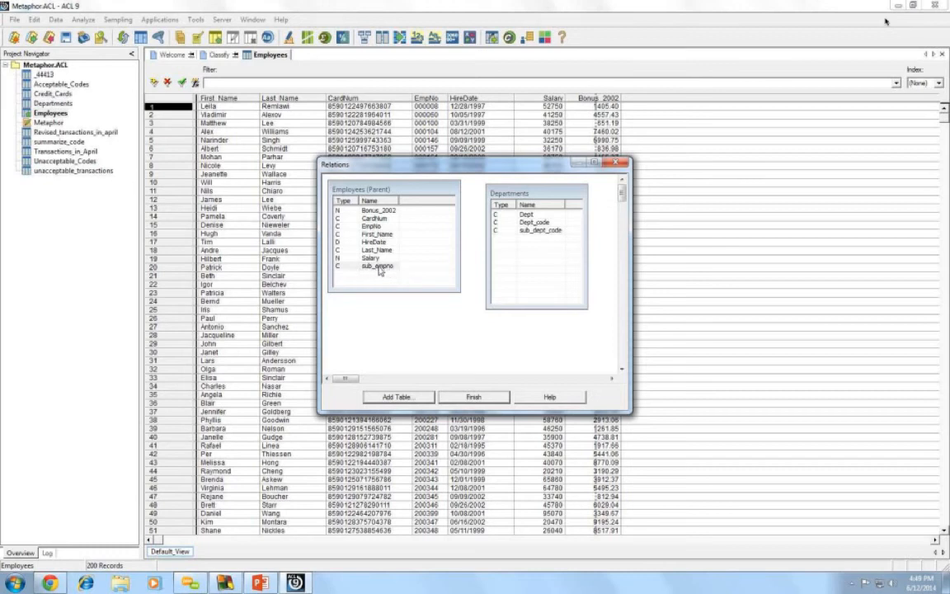
pyautogui.moveTo(380, 268); pyautogui.dragTo(496, 233)
pyautogui.moveTo(520, 234); pyautogui.dragTo(520, 233)
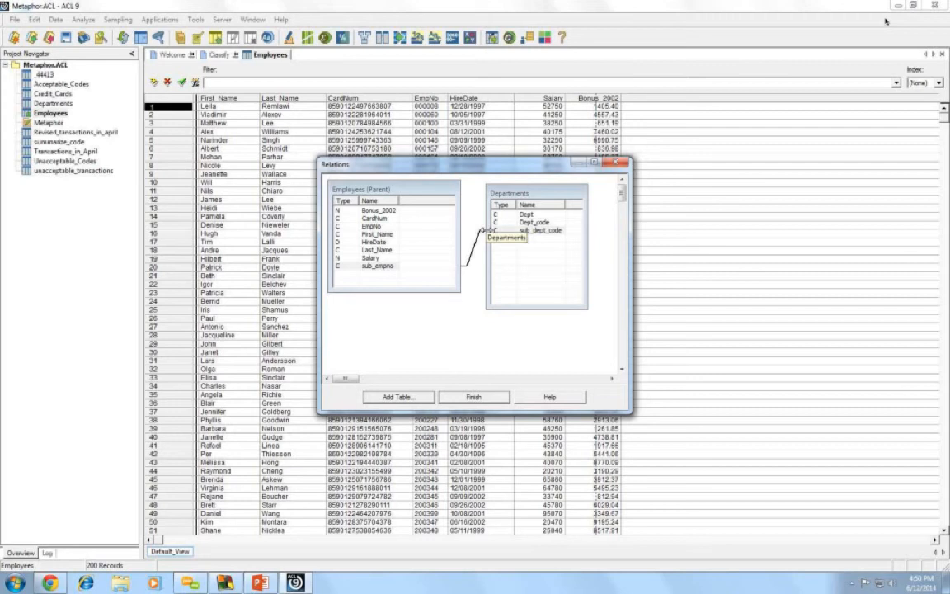
pyautogui.rightClick(478, 247)
pyautogui.click(498, 267)
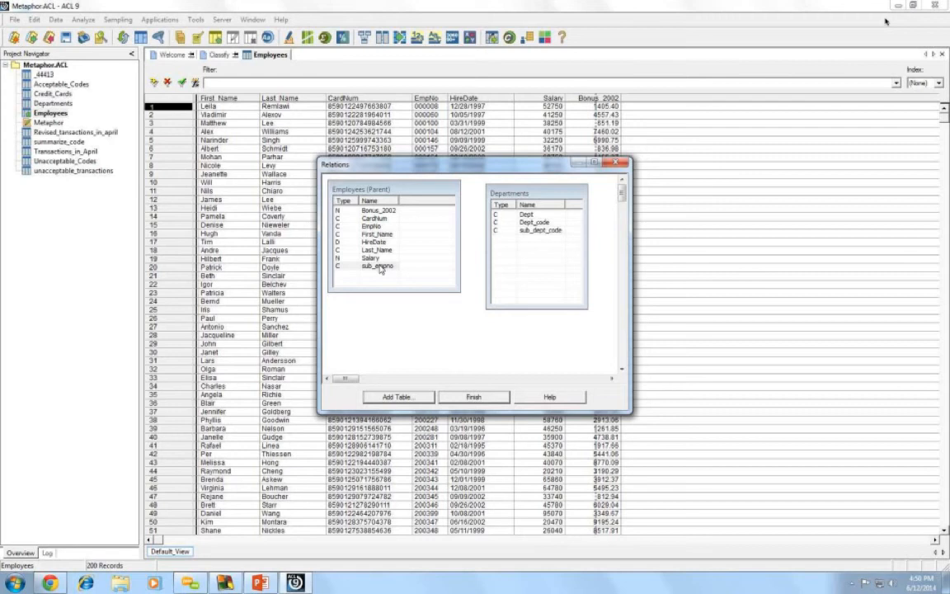
pyautogui.moveTo(380, 268); pyautogui.dragTo(516, 235)
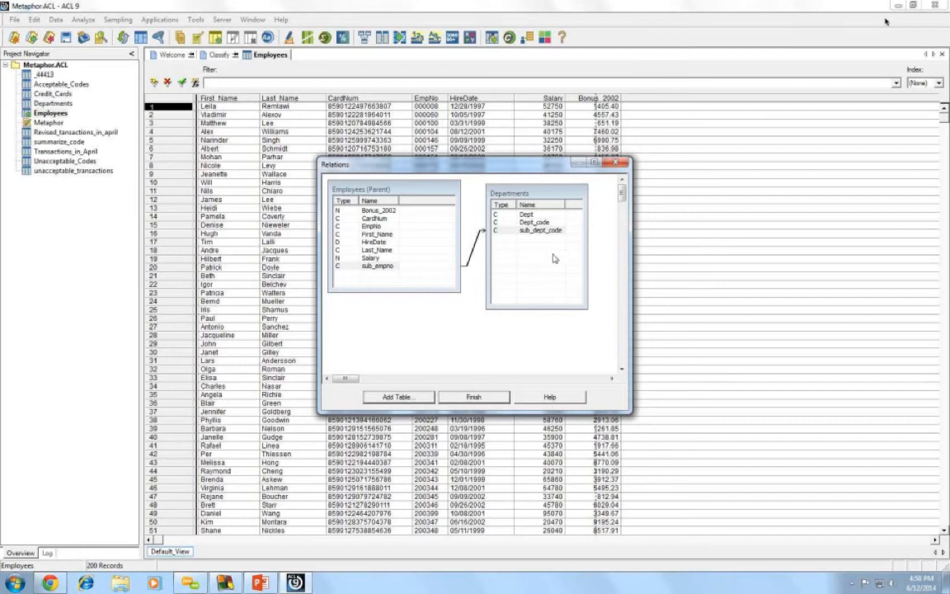
pyautogui.click(474, 397)
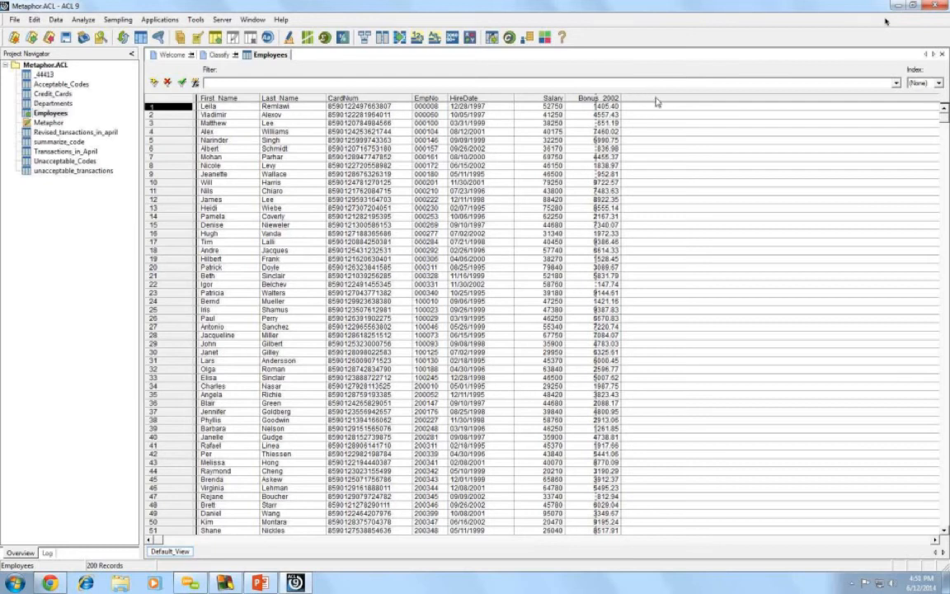
# - Add the Dept field from the related Departments table as a column at CardNum in the Employees view
pyautogui.click(367, 98)
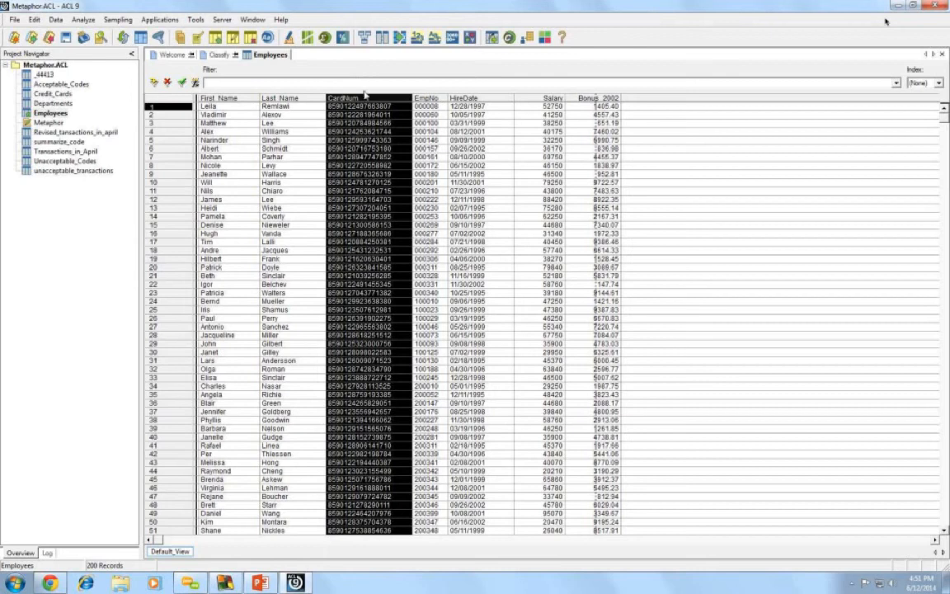
pyautogui.rightClick(359, 100)
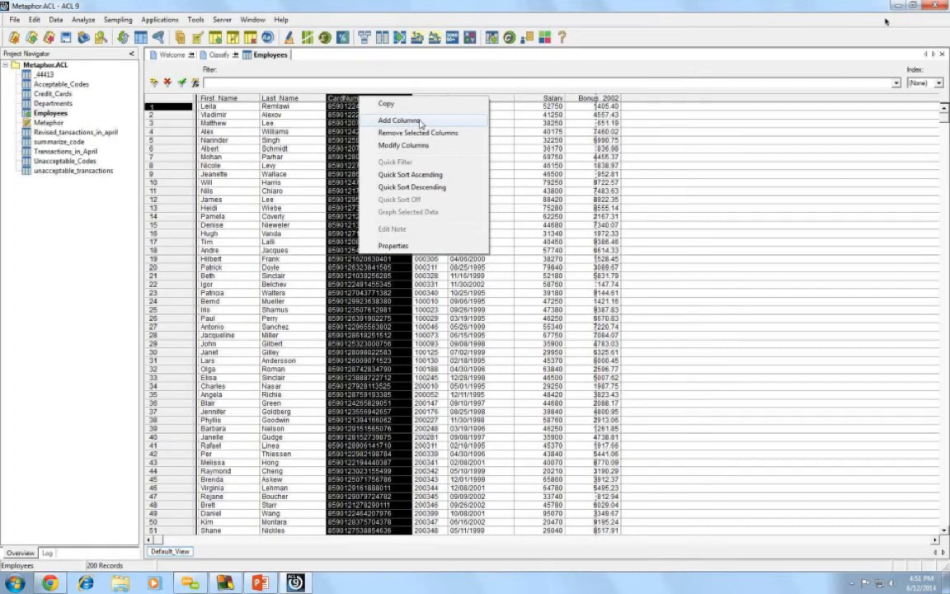
pyautogui.click(399, 121)
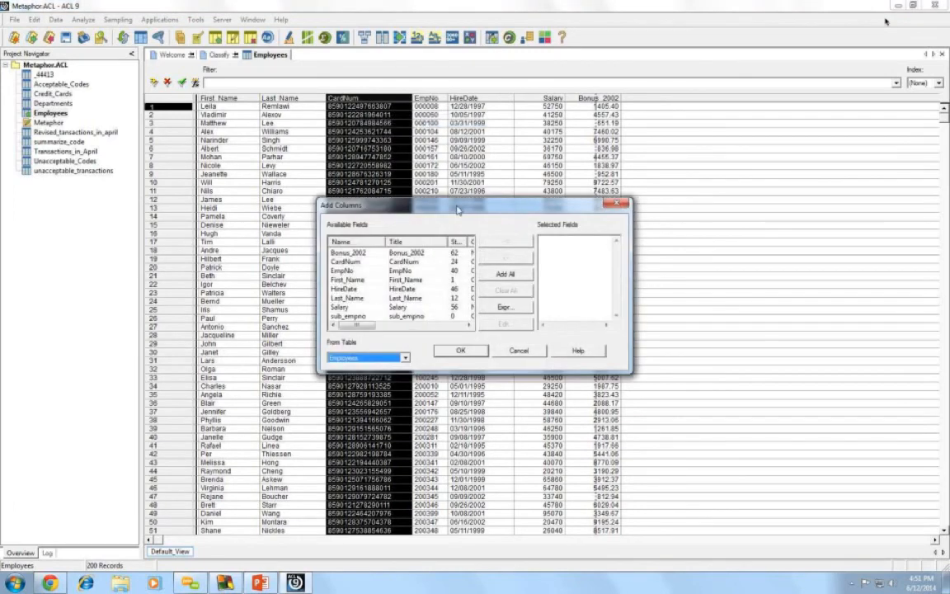
pyautogui.moveTo(405, 174); pyautogui.dragTo(420, 111)
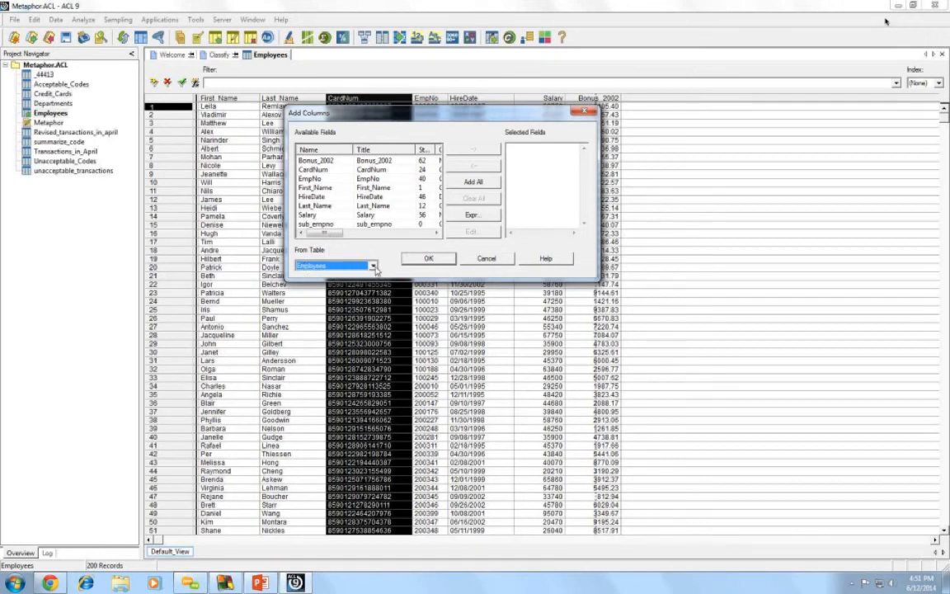
pyautogui.click(374, 267)
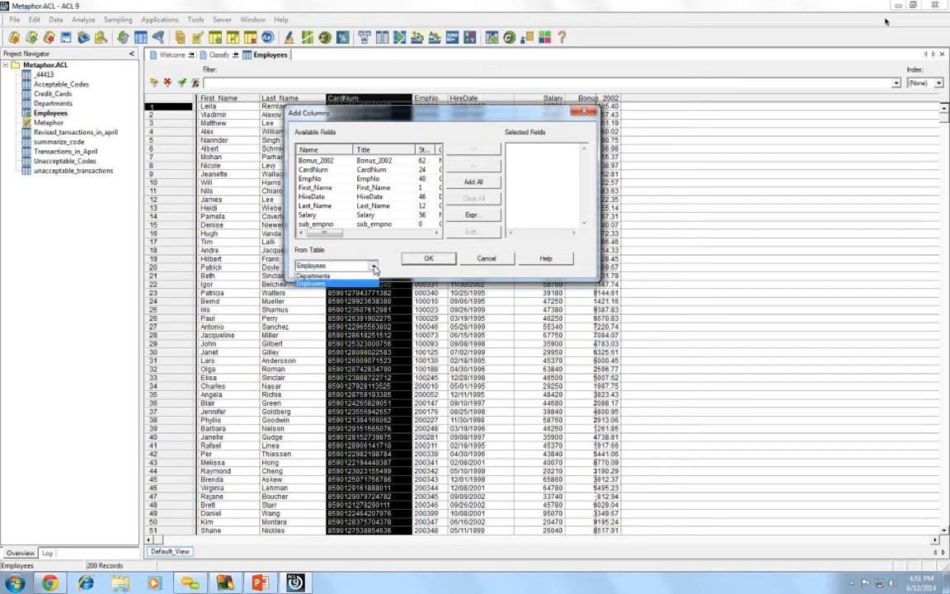
pyautogui.click(333, 278)
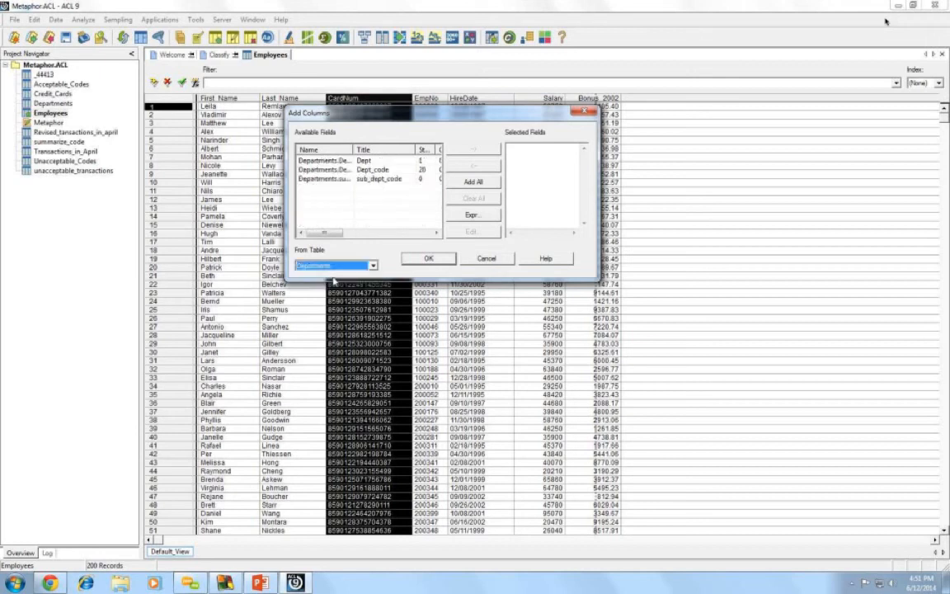
pyautogui.doubleClick(343, 161)
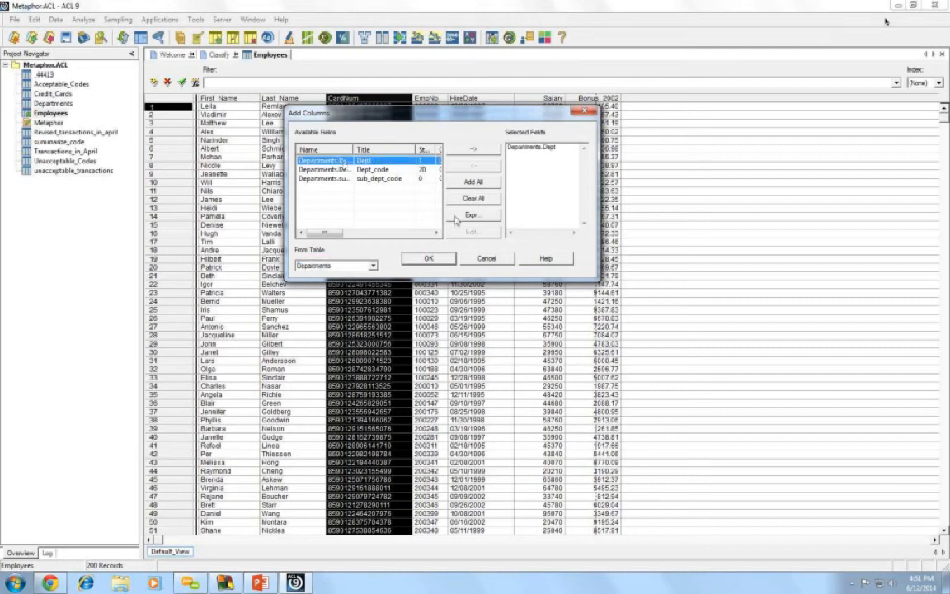
pyautogui.click(426, 259)
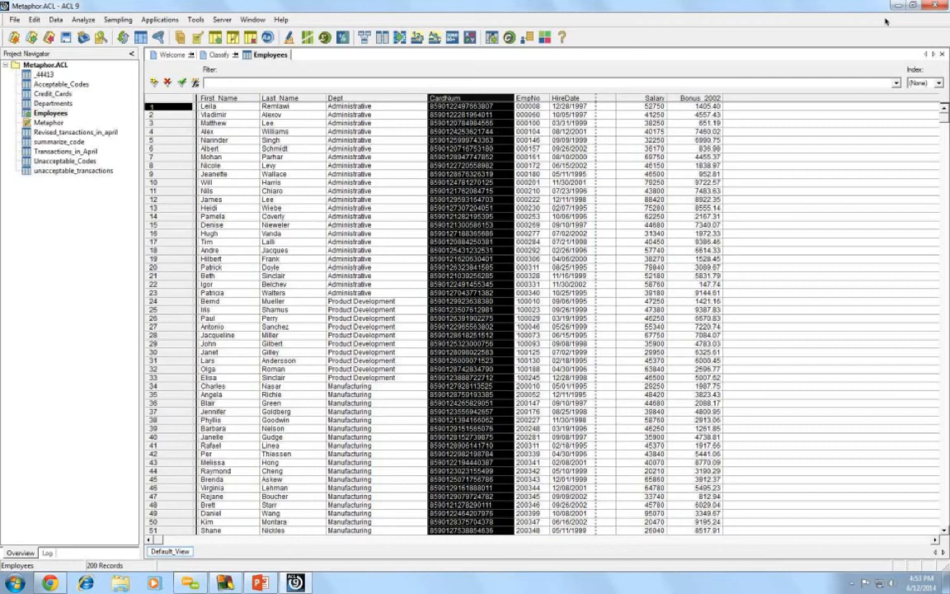
# - Open unacceptable_transactions, saving the Employees changes, and select its CARDNUM column
pyautogui.click(52, 173)
pyautogui.doubleClick(51, 170)
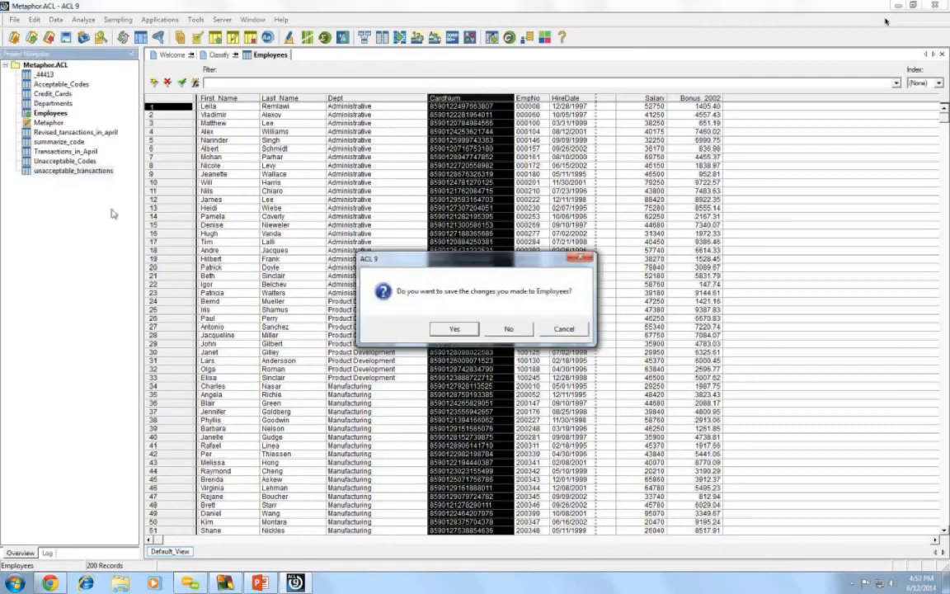
pyautogui.click(450, 330)
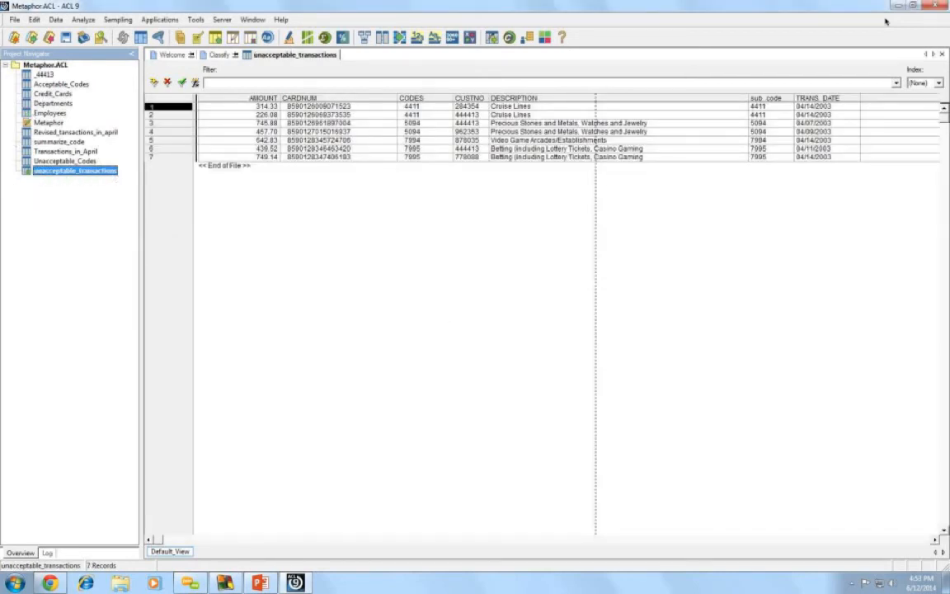
pyautogui.click(324, 99)
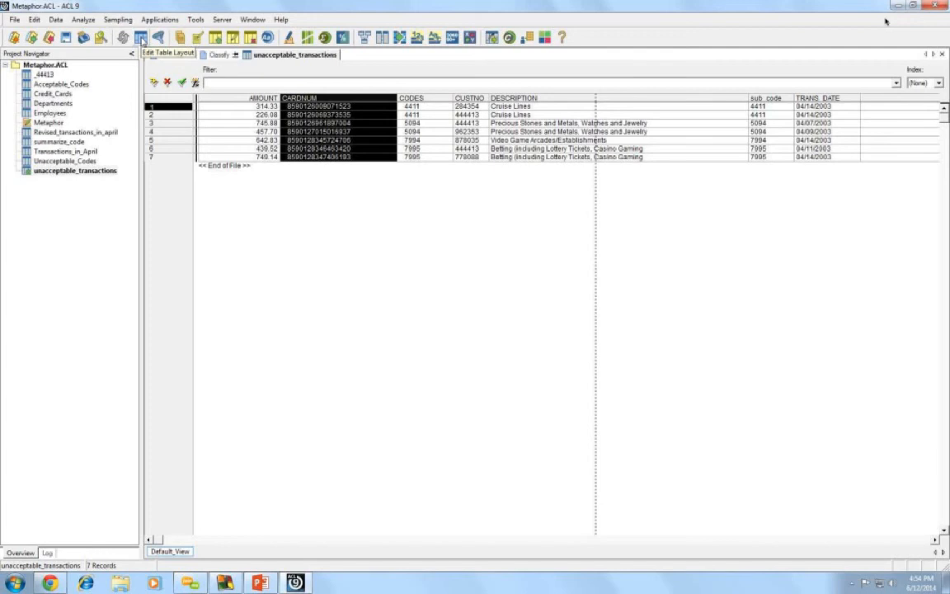
# - Add a new expression field named sub_cardnum in the unacceptable_transactions table layout
pyautogui.click(141, 39)
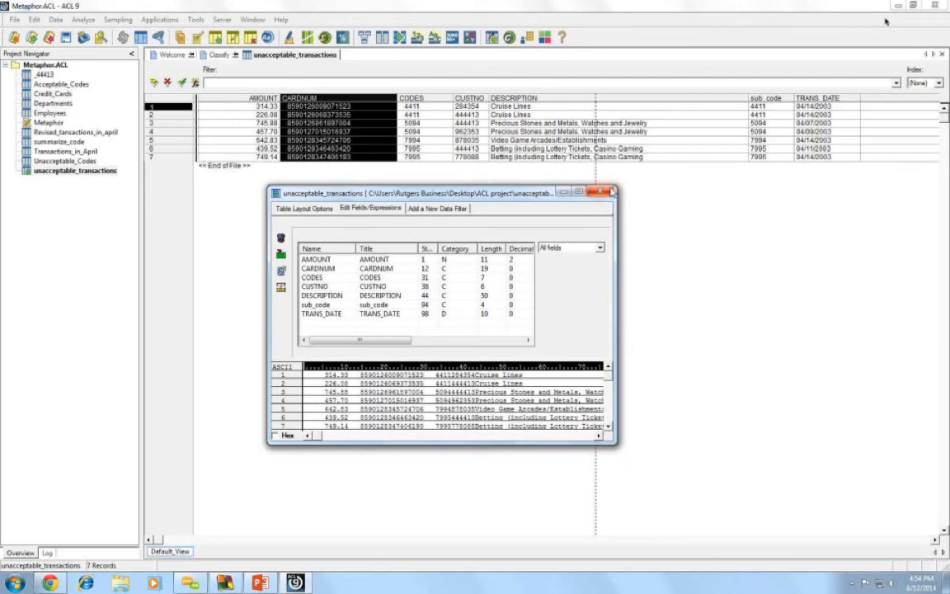
pyautogui.click(282, 273)
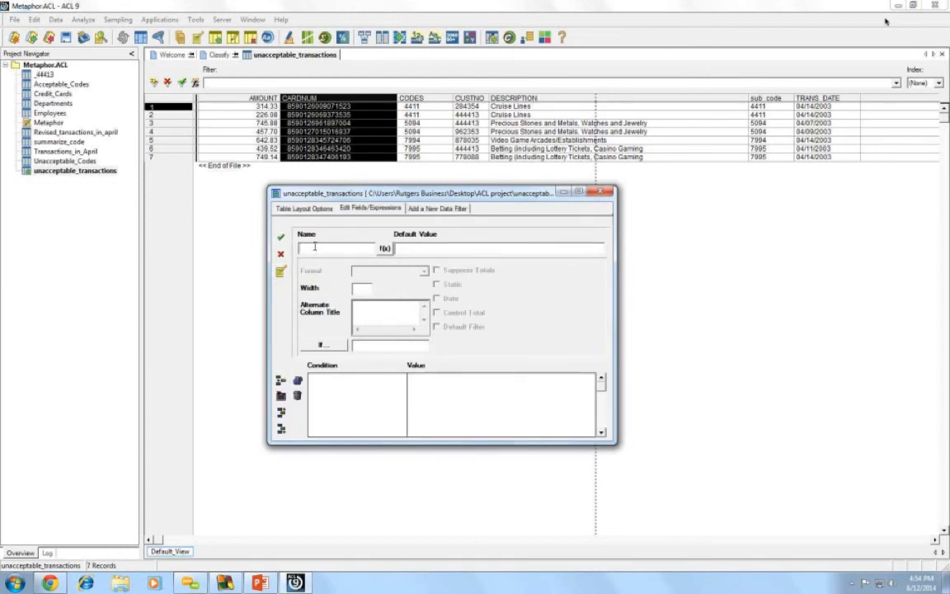
pyautogui.write('d')
pyautogui.write('ub_c')
pyautogui.write('ardnu')
# - Insert SUBSTR into the default value with start 1 and length 16
pyautogui.click(385, 248)
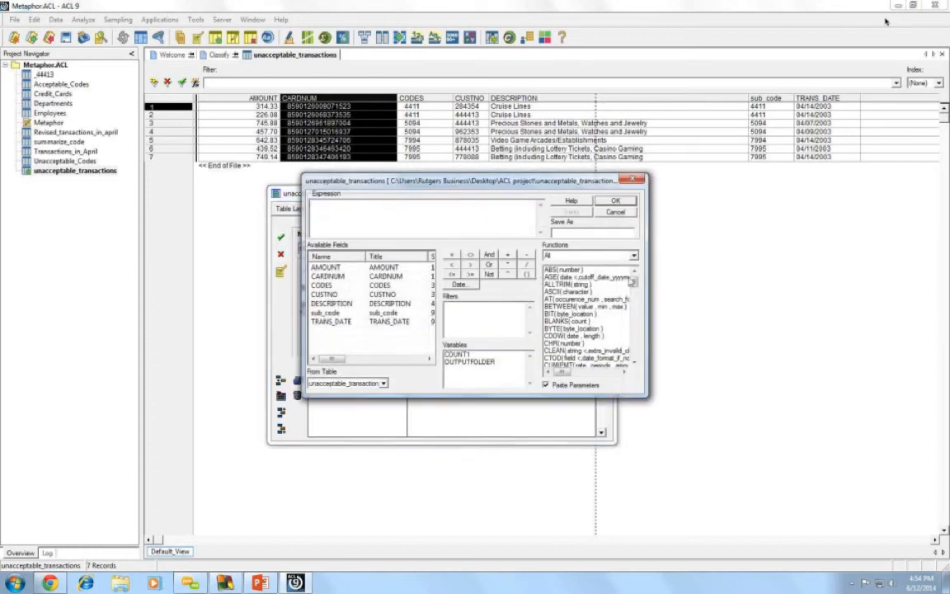
pyautogui.scroll(-15, 637, 314)
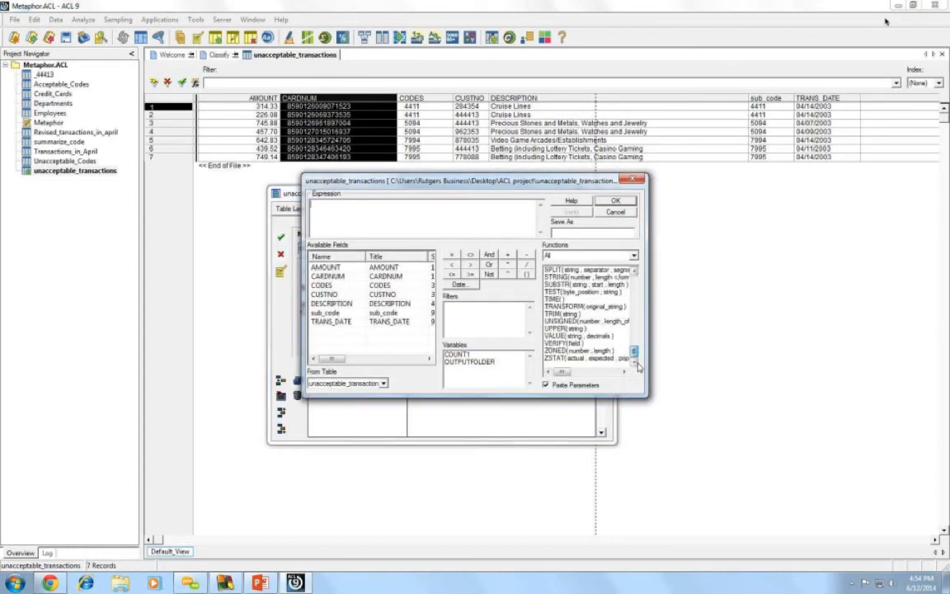
pyautogui.doubleClick(558, 284)
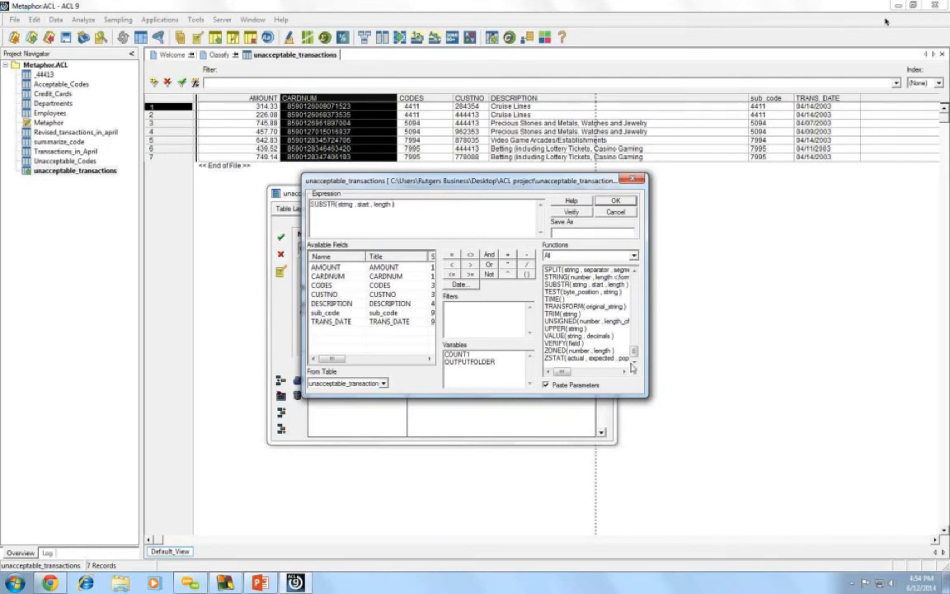
pyautogui.doubleClick(363, 204)
pyautogui.write('1')
pyautogui.doubleClick(373, 205)
pyautogui.write('16')
# - Wrap the SUBSTR string in ALLTRIM( CARDNUM ), verify the expression, and apply it
pyautogui.moveTo(633, 353); pyautogui.dragTo(633, 280)
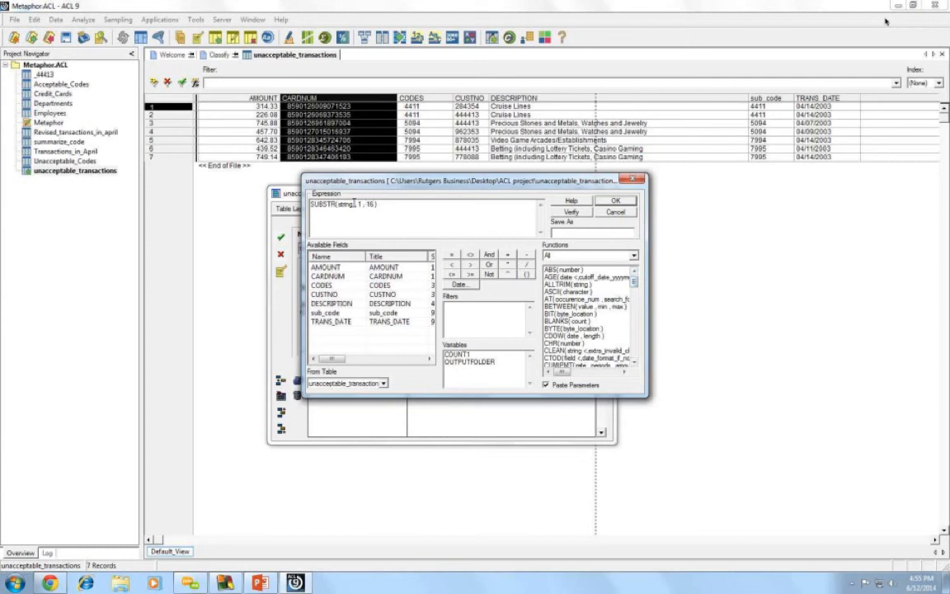
pyautogui.moveTo(354, 204); pyautogui.dragTo(339, 204)
pyautogui.doubleClick(560, 285)
pyautogui.moveTo(380, 203); pyautogui.dragTo(369, 204)
pyautogui.doubleClick(328, 277)
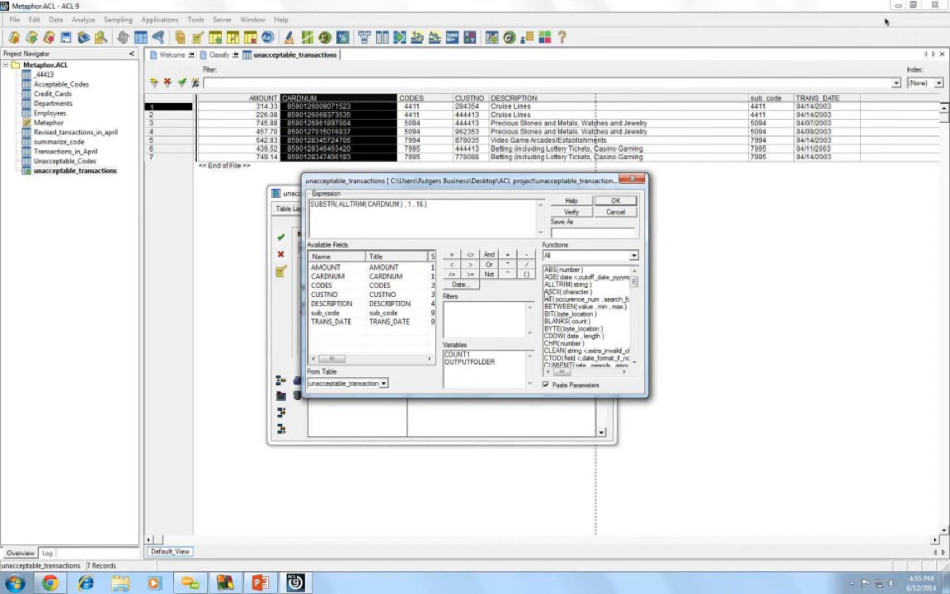
pyautogui.click(579, 214)
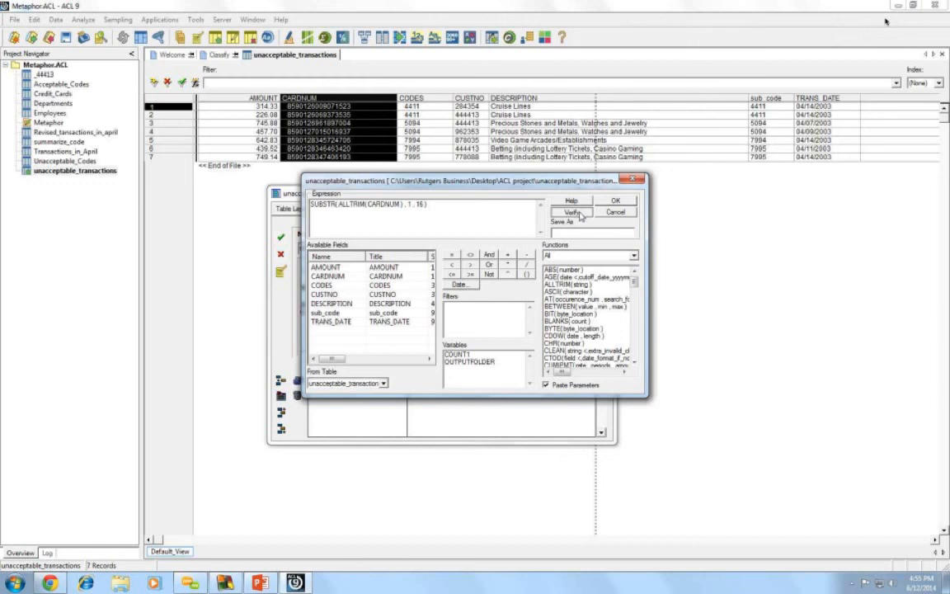
pyautogui.click(503, 329)
pyautogui.click(624, 203)
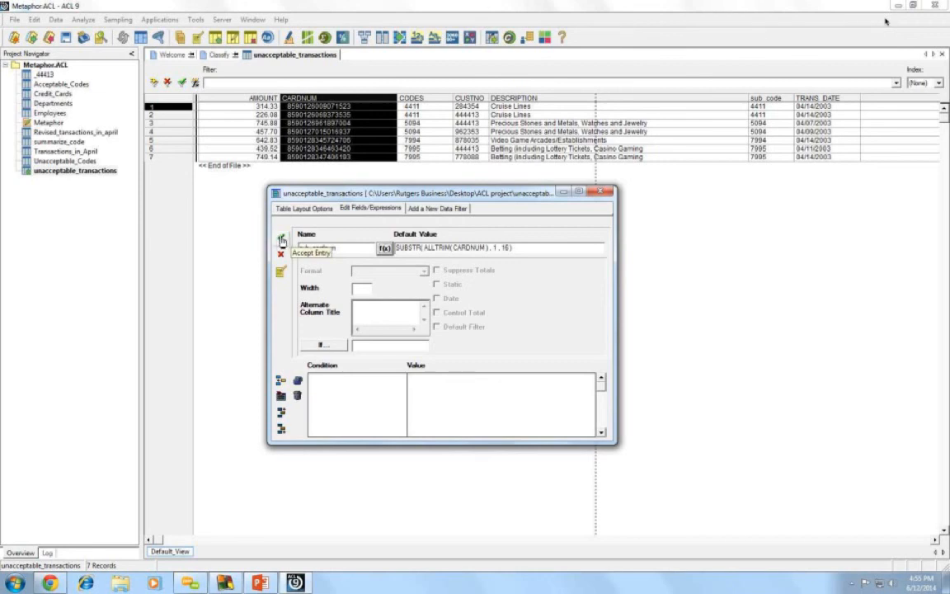
# - Accept the sub_cardnum field, review the Employees table layout, then reopen unacceptable_transactions
pyautogui.click(281, 239)
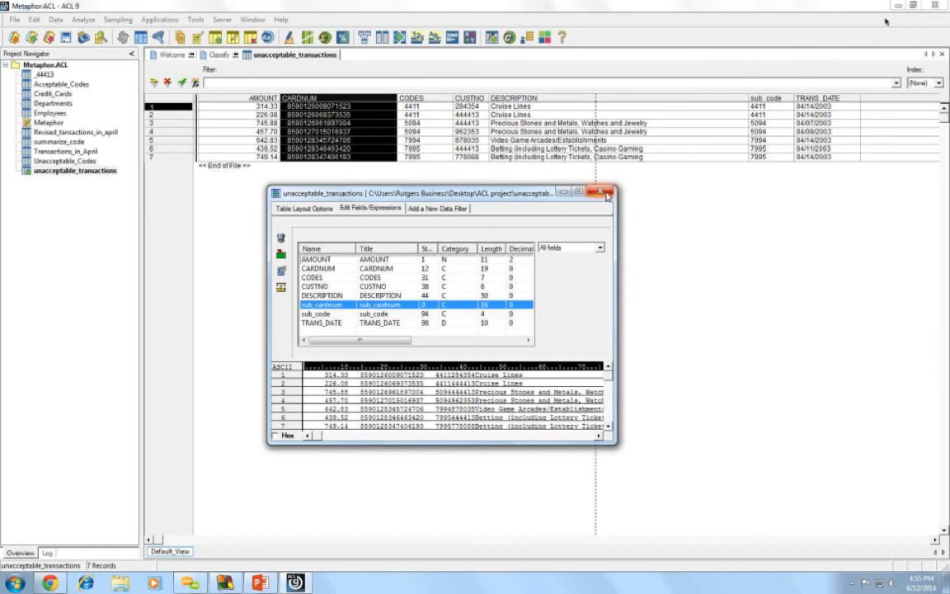
pyautogui.click(604, 193)
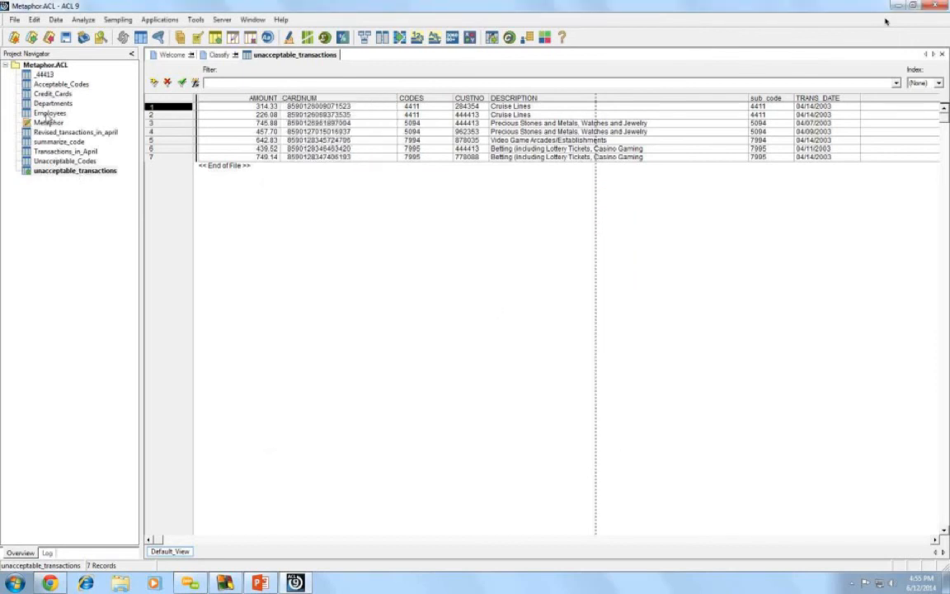
pyautogui.doubleClick(49, 114)
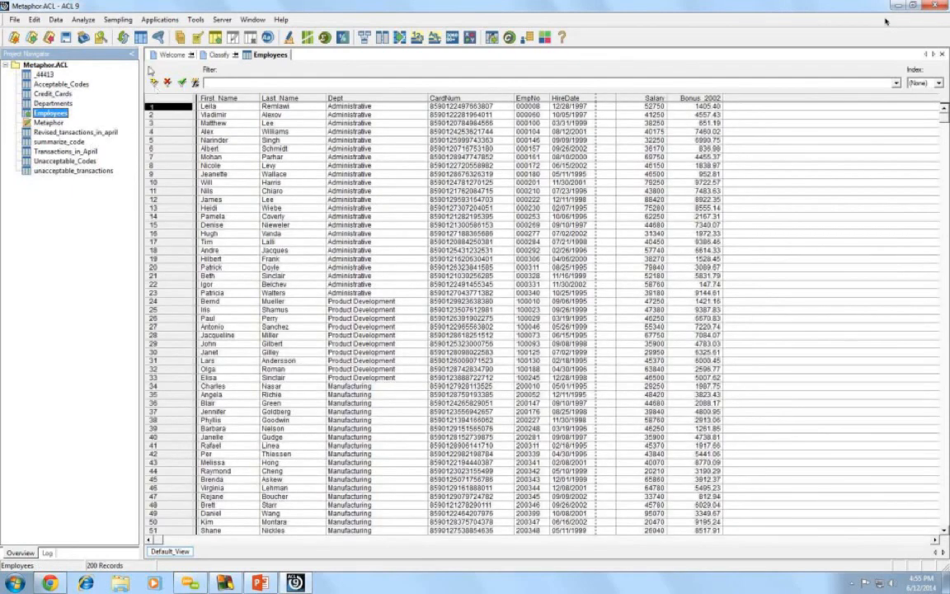
pyautogui.click(141, 38)
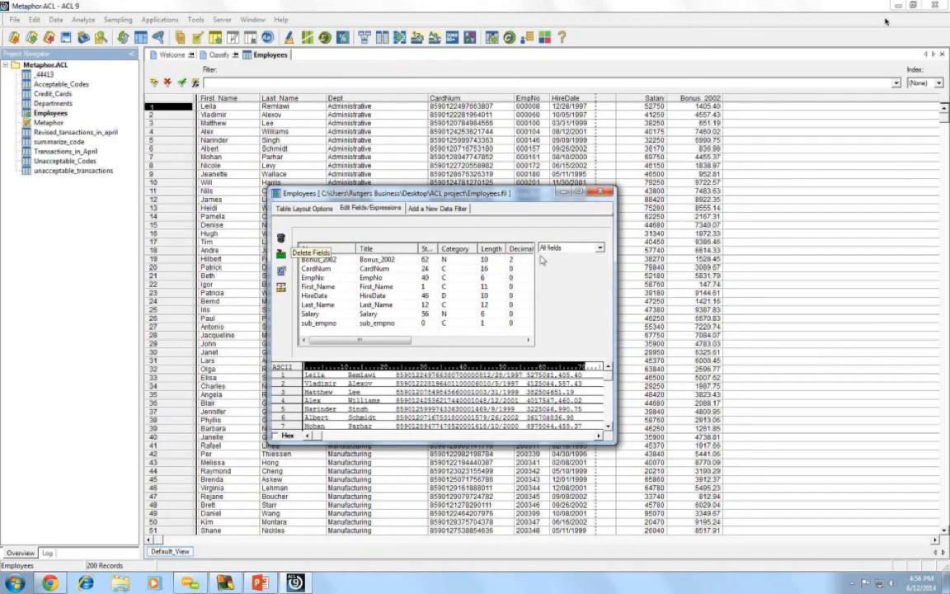
pyautogui.click(602, 195)
pyautogui.click(18, 268)
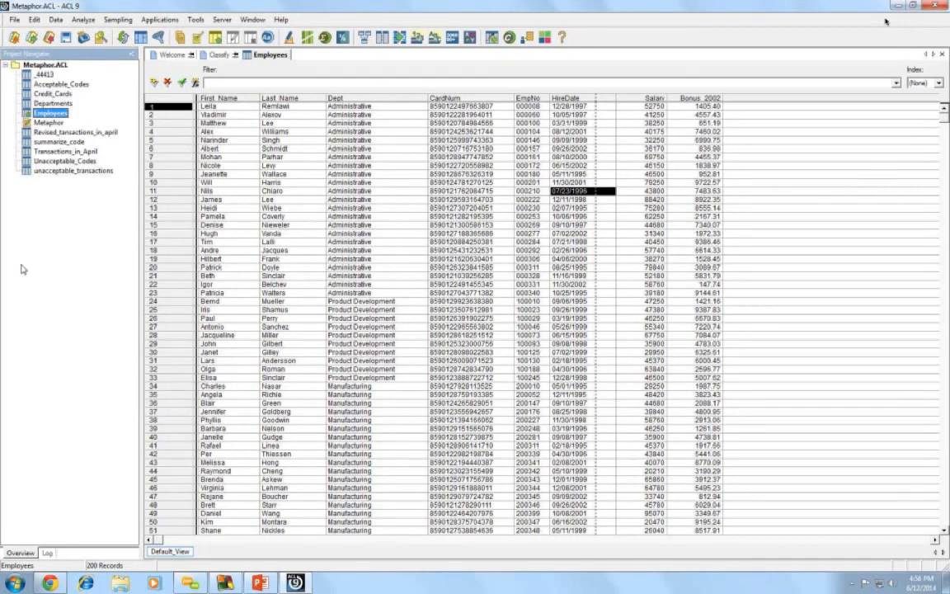
pyautogui.doubleClick(61, 171)
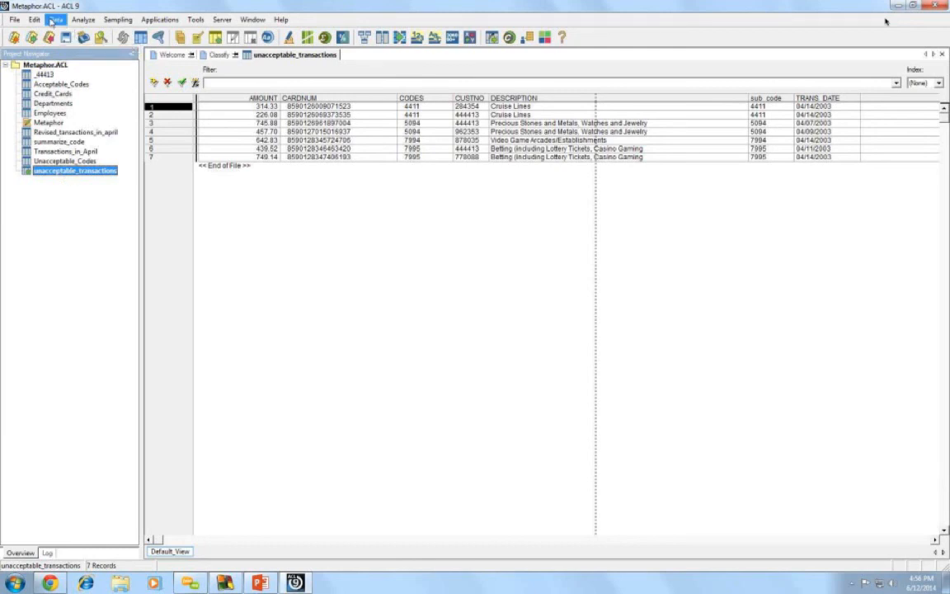
# - Start Relate Tables with unacceptable_transactions as parent and enlarge its box
pyautogui.click(54, 21)
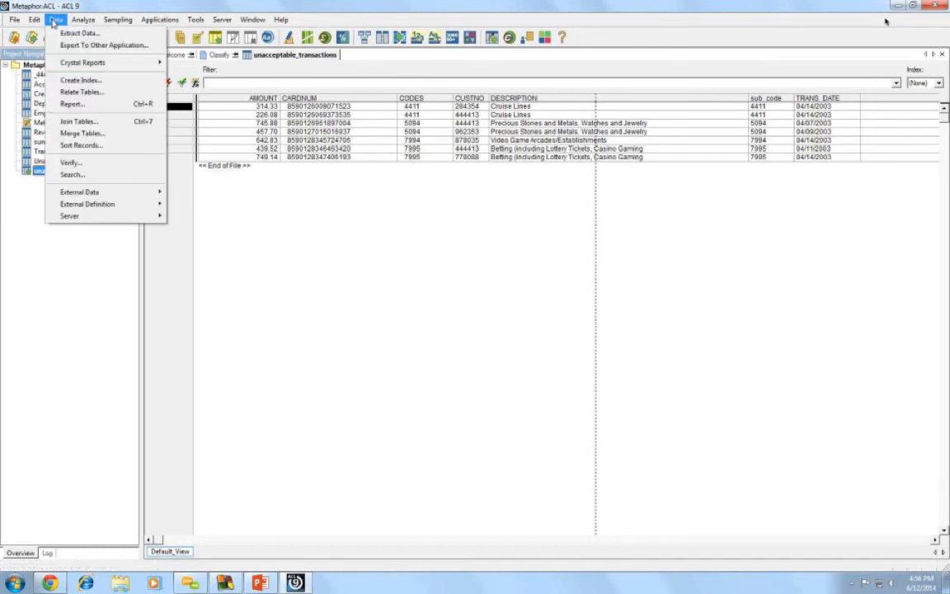
pyautogui.click(103, 93)
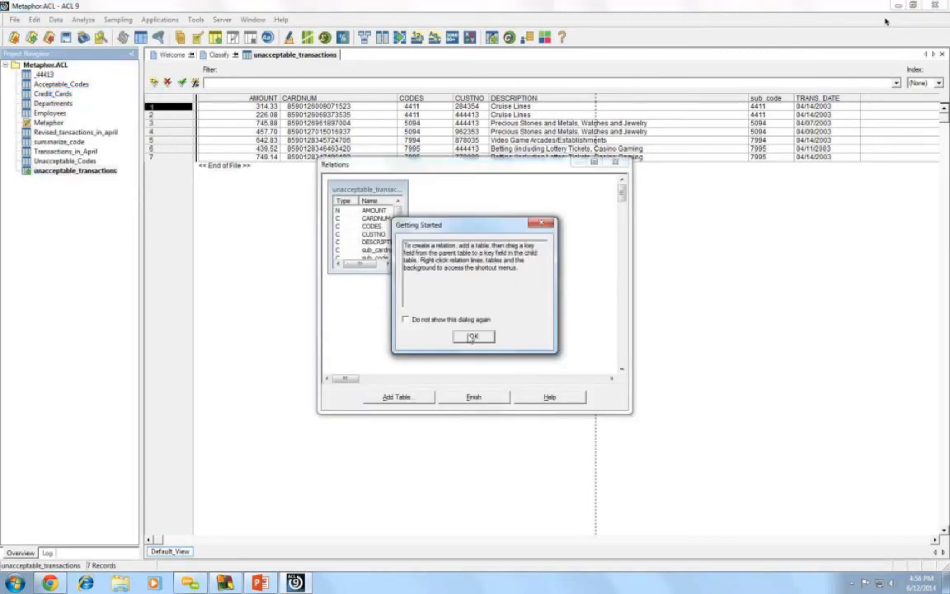
pyautogui.press('Return')
pyautogui.moveTo(407, 272); pyautogui.dragTo(442, 293)
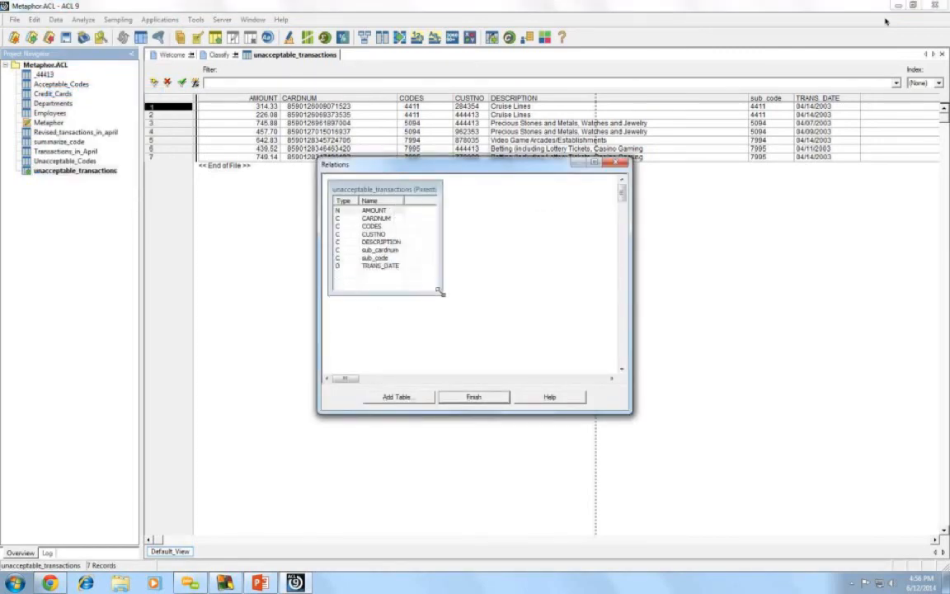
# - Add the Employees table to the relations diagram and move it right
pyautogui.click(403, 399)
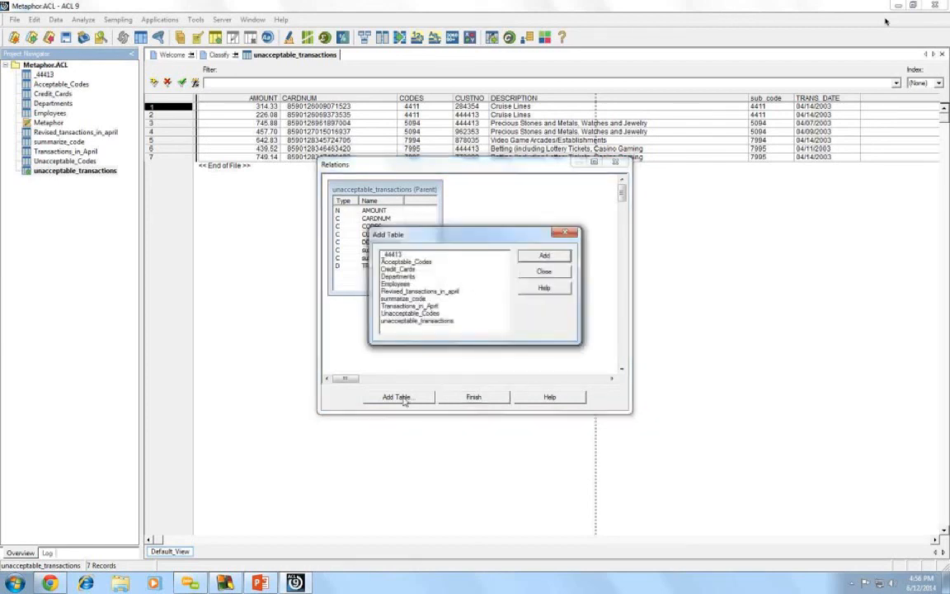
pyautogui.doubleClick(400, 285)
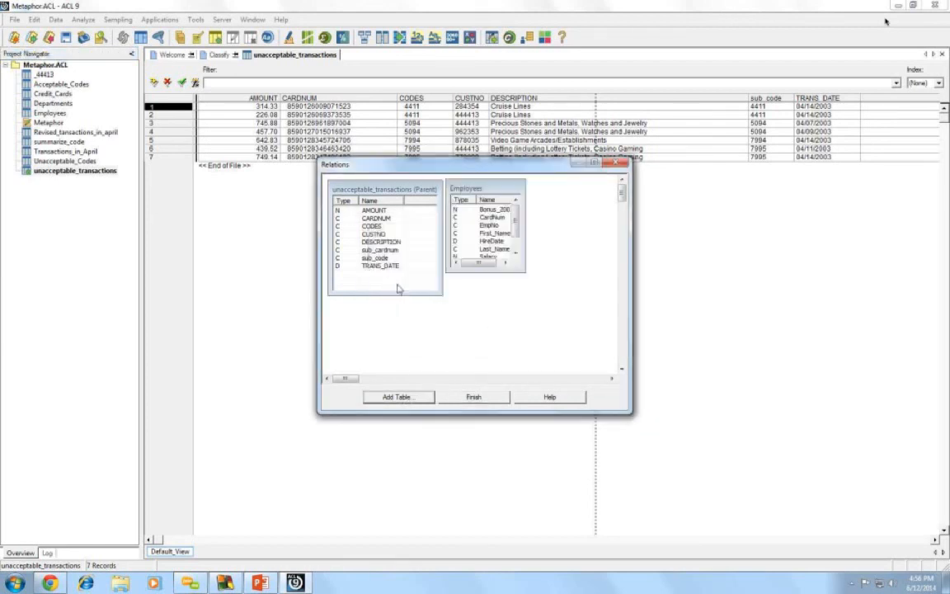
pyautogui.moveTo(523, 270); pyautogui.dragTo(558, 292)
pyautogui.moveTo(536, 187); pyautogui.dragTo(571, 188)
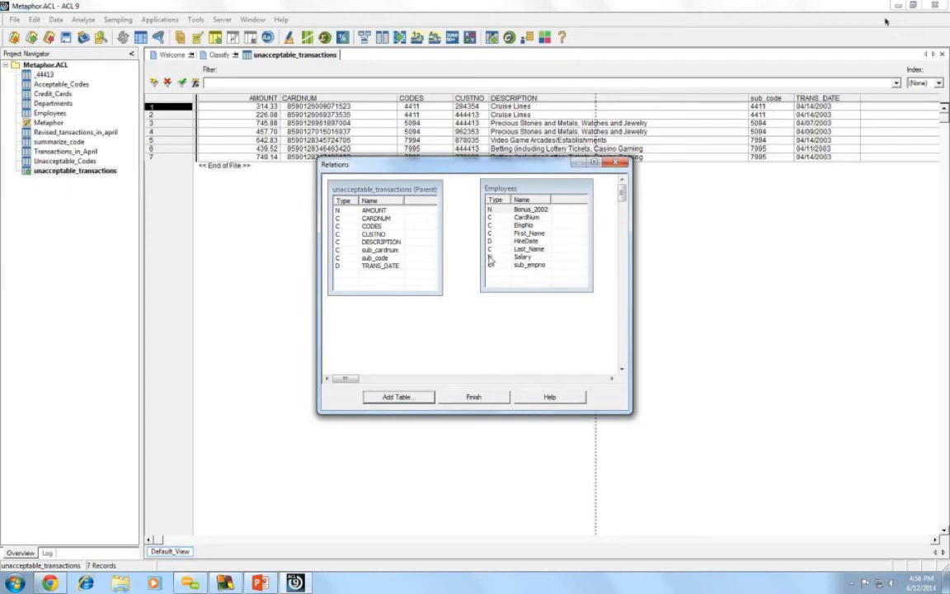
# - Add the Departments table to the diagram, then position and widen its box
pyautogui.click(391, 398)
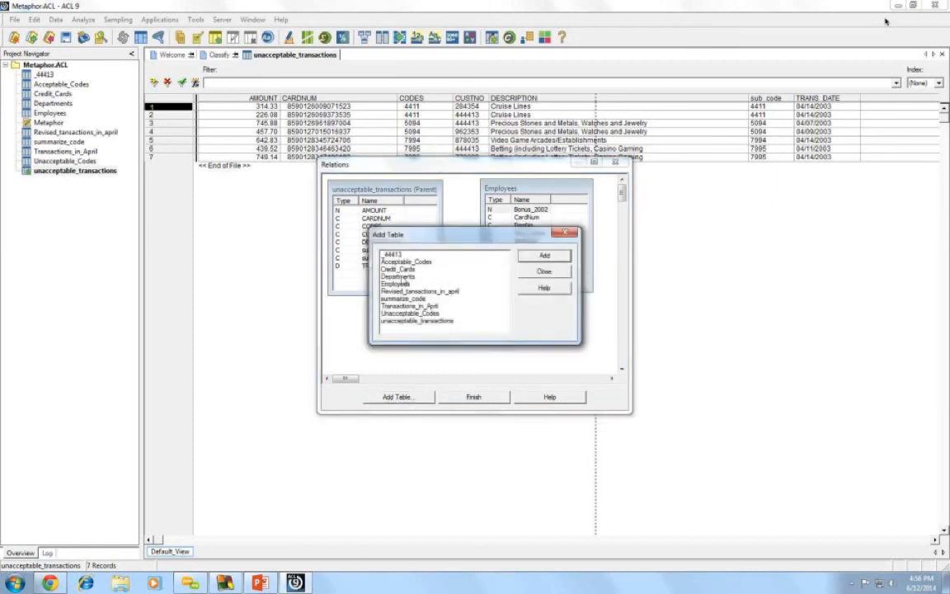
pyautogui.doubleClick(401, 279)
pyautogui.moveTo(357, 307); pyautogui.dragTo(434, 311)
pyautogui.moveTo(478, 352); pyautogui.dragTo(534, 353)
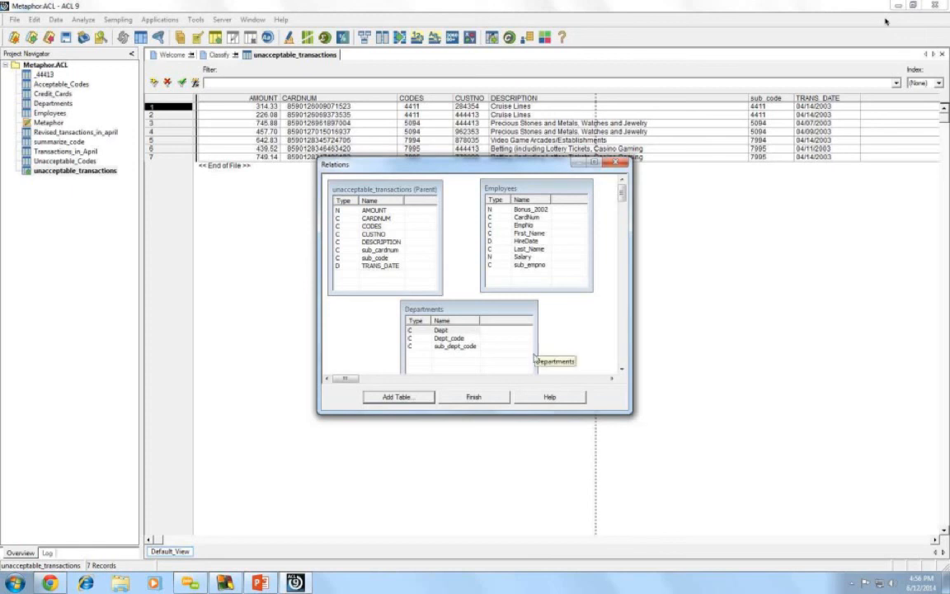
# - Link sub_cardnum to Employees CardNum and Employees sub_empno to Departments
pyautogui.click(377, 251)
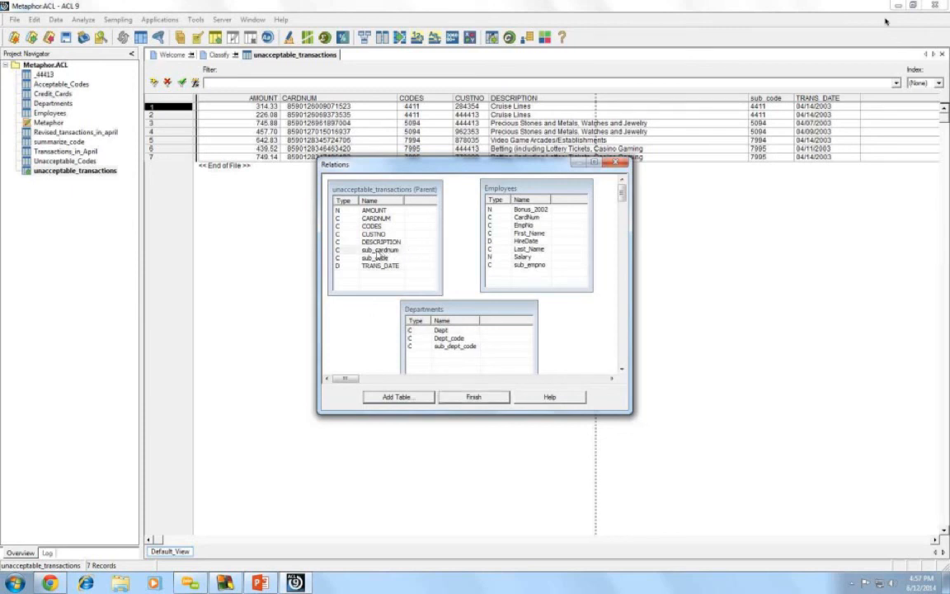
pyautogui.moveTo(377, 258); pyautogui.dragTo(512, 218)
pyautogui.moveTo(512, 218); pyautogui.dragTo(513, 217)
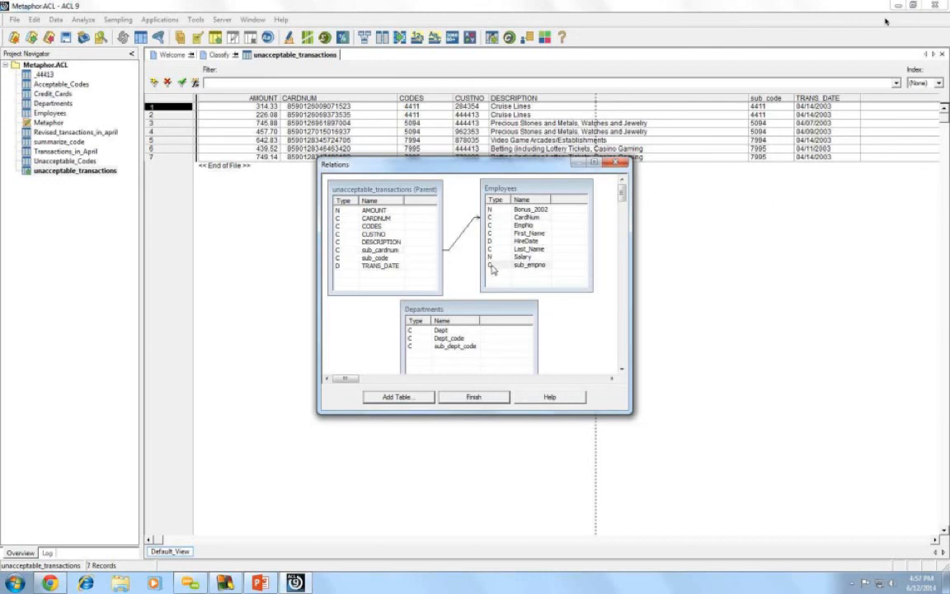
pyautogui.moveTo(492, 270); pyautogui.dragTo(436, 320)
# - Rearrange the three table boxes and finish the relations
pyautogui.moveTo(428, 312); pyautogui.dragTo(354, 320)
pyautogui.moveTo(527, 188); pyautogui.dragTo(563, 198)
pyautogui.moveTo(386, 186); pyautogui.dragTo(403, 183)
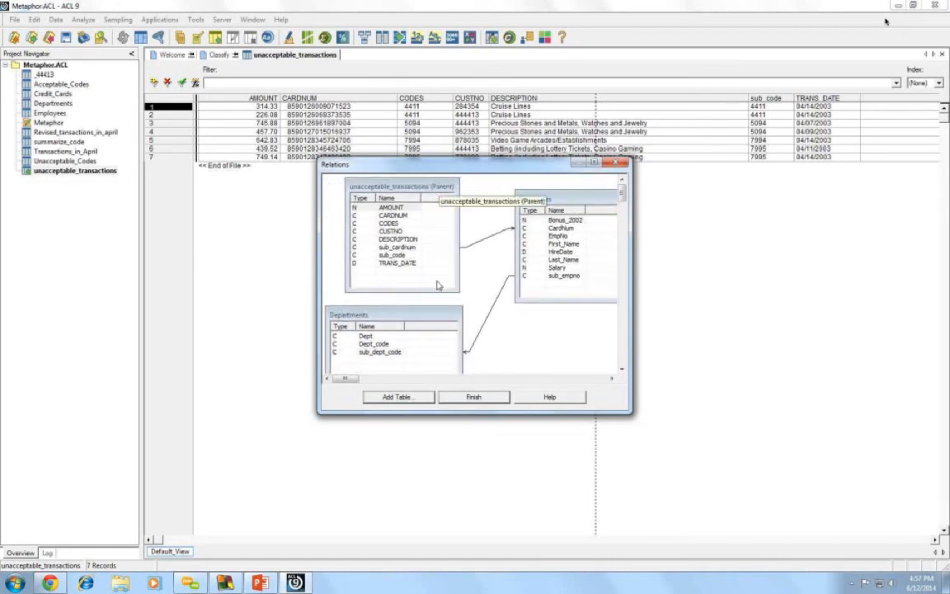
pyautogui.moveTo(438, 312); pyautogui.dragTo(450, 312)
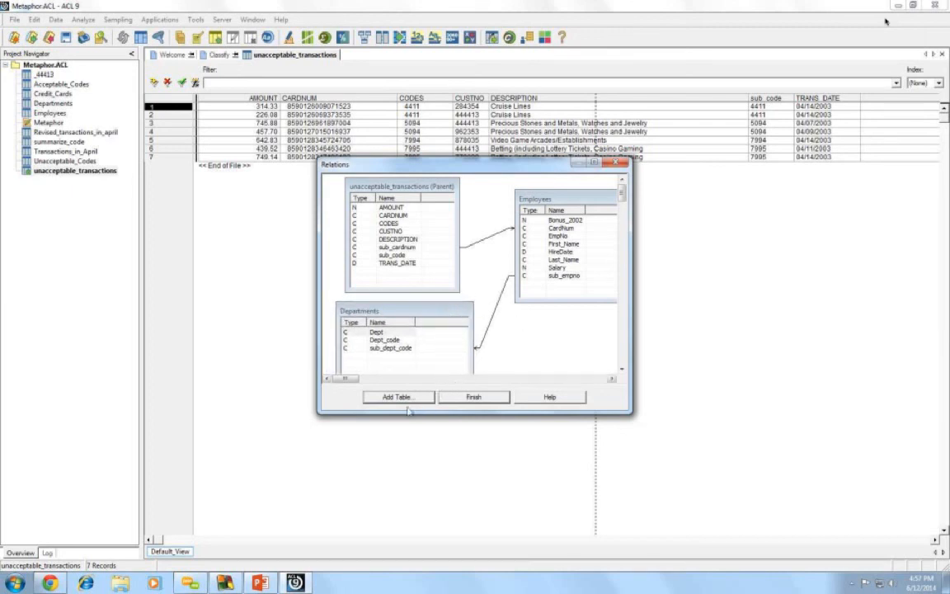
pyautogui.click(468, 398)
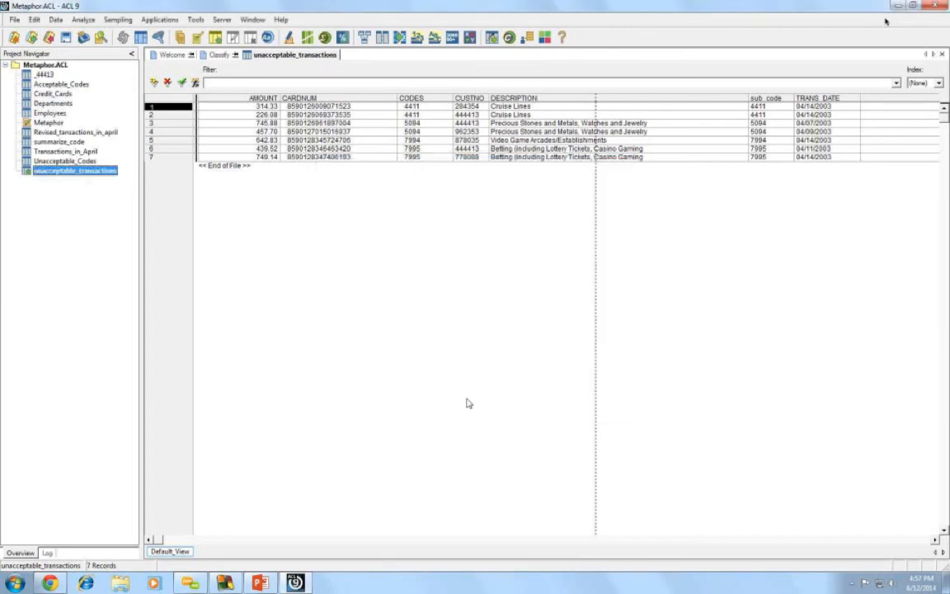
# - Add Employees First_Name and Last_Name as columns at CARDNUM in the transactions view
pyautogui.click(321, 98)
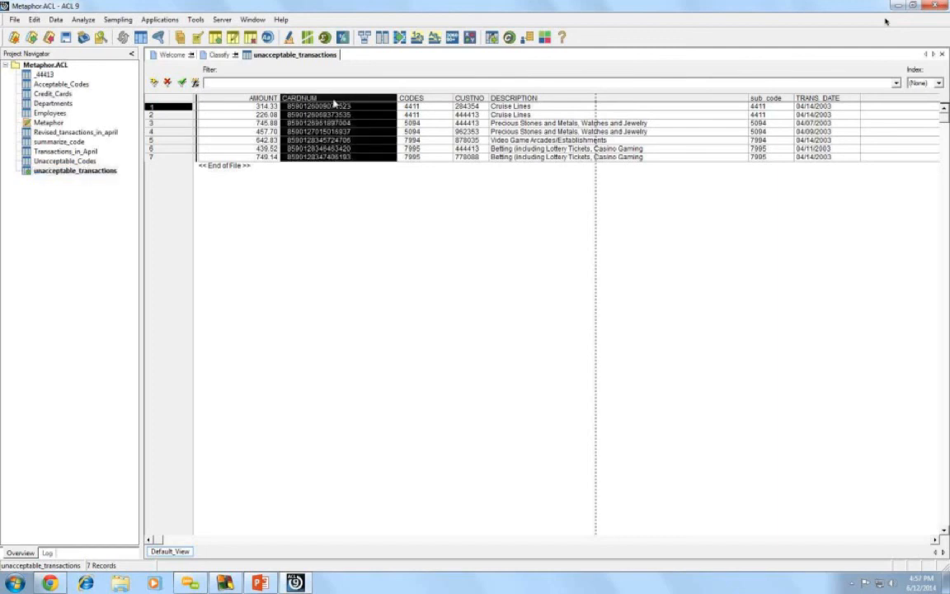
pyautogui.rightClick(334, 100)
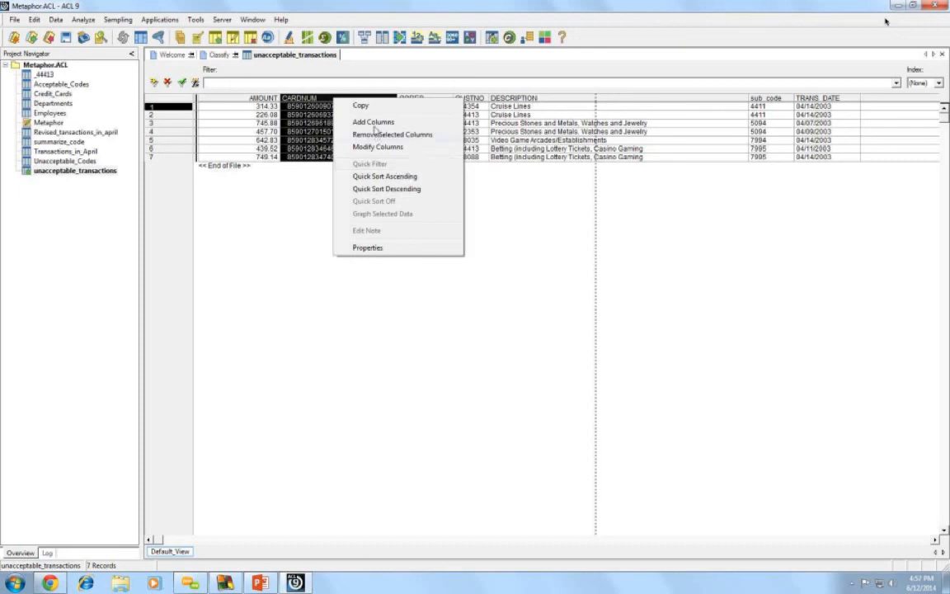
pyautogui.click(375, 123)
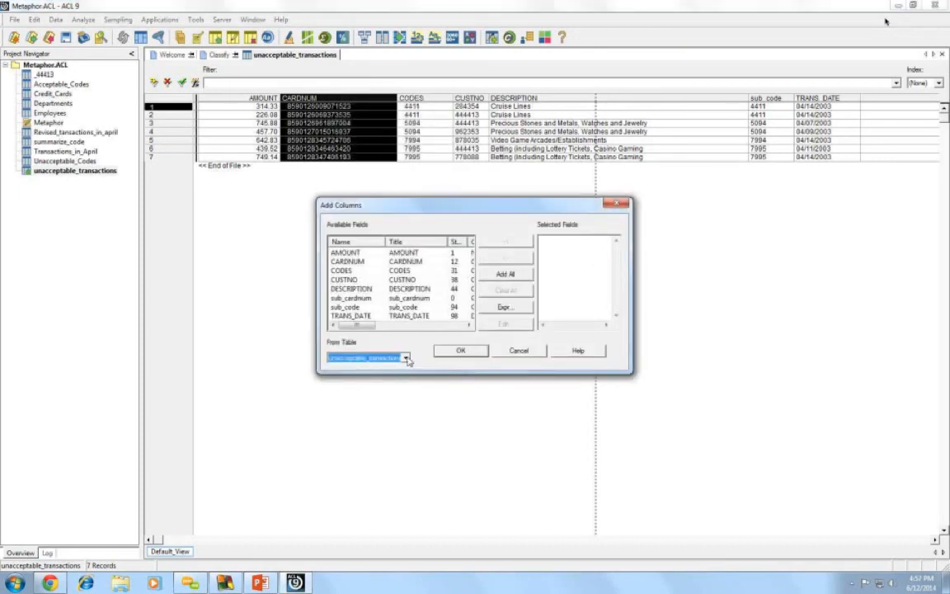
pyautogui.click(407, 360)
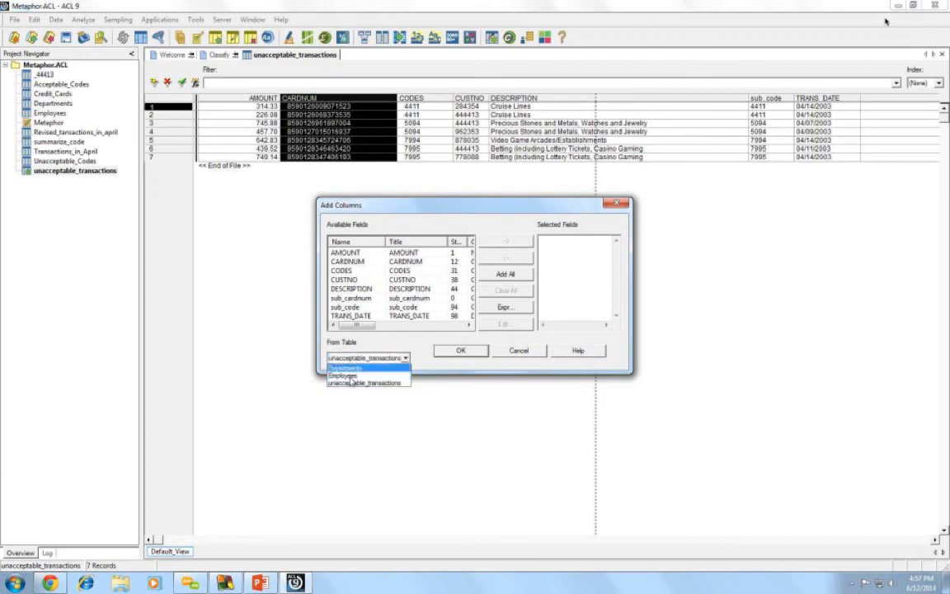
pyautogui.click(361, 377)
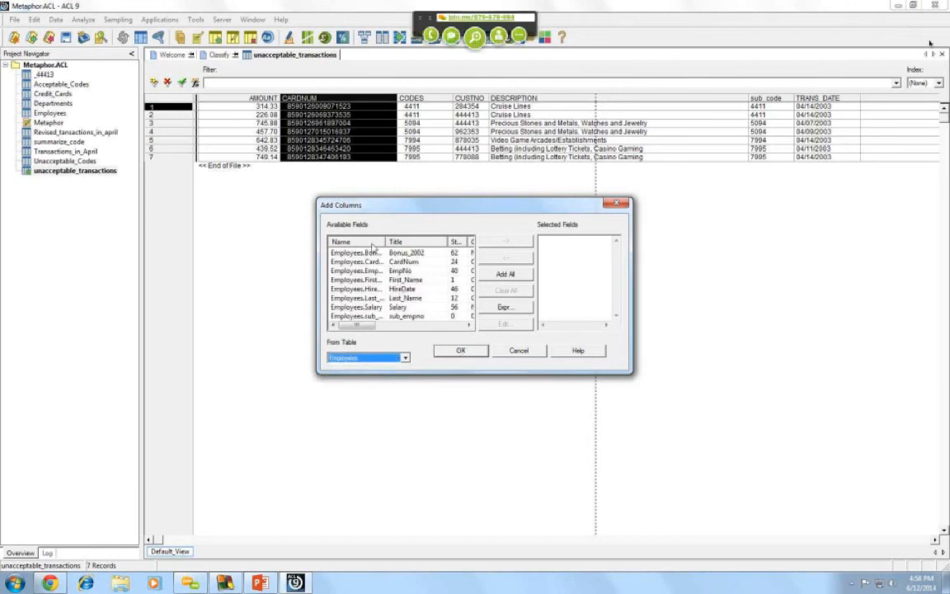
pyautogui.doubleClick(375, 280)
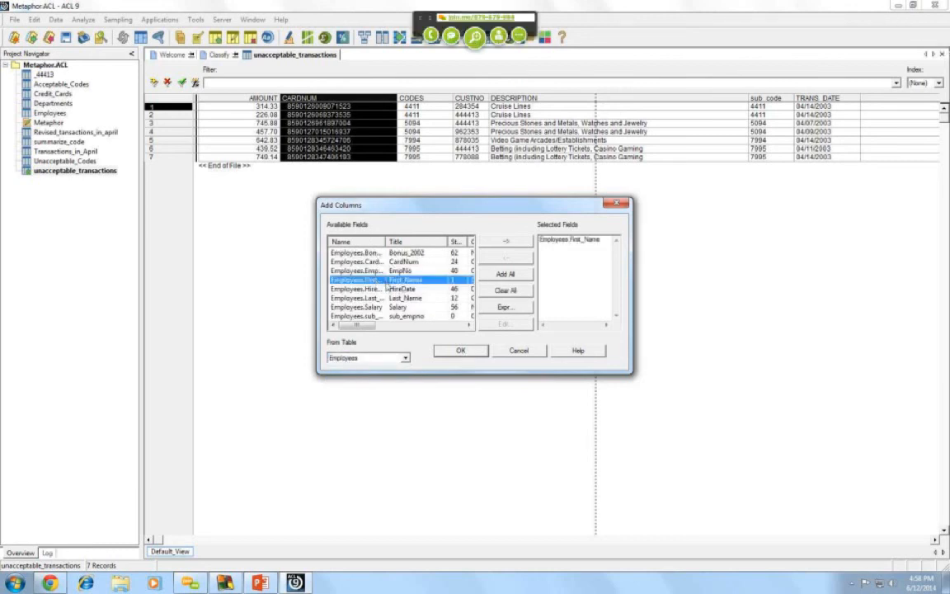
pyautogui.doubleClick(379, 297)
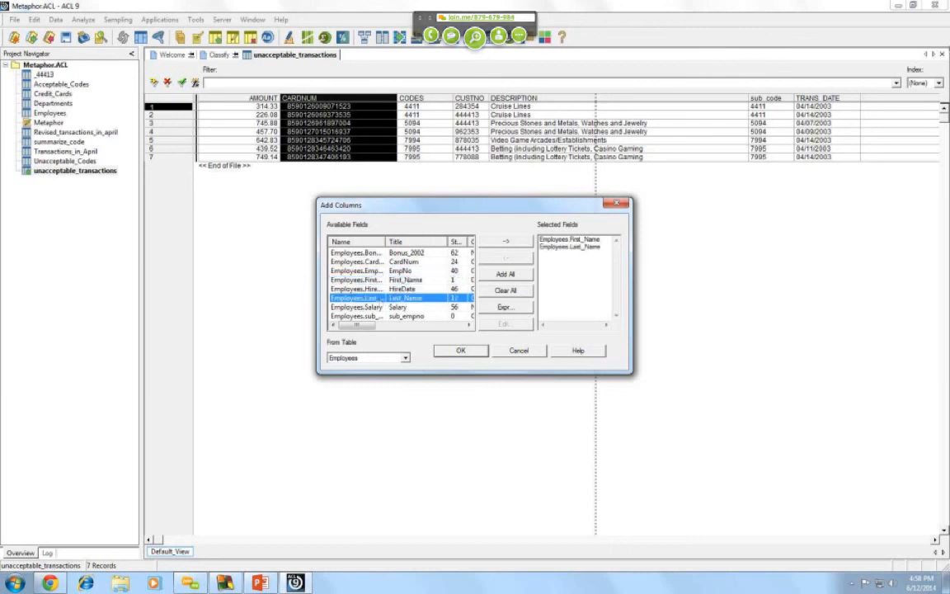
pyautogui.click(461, 350)
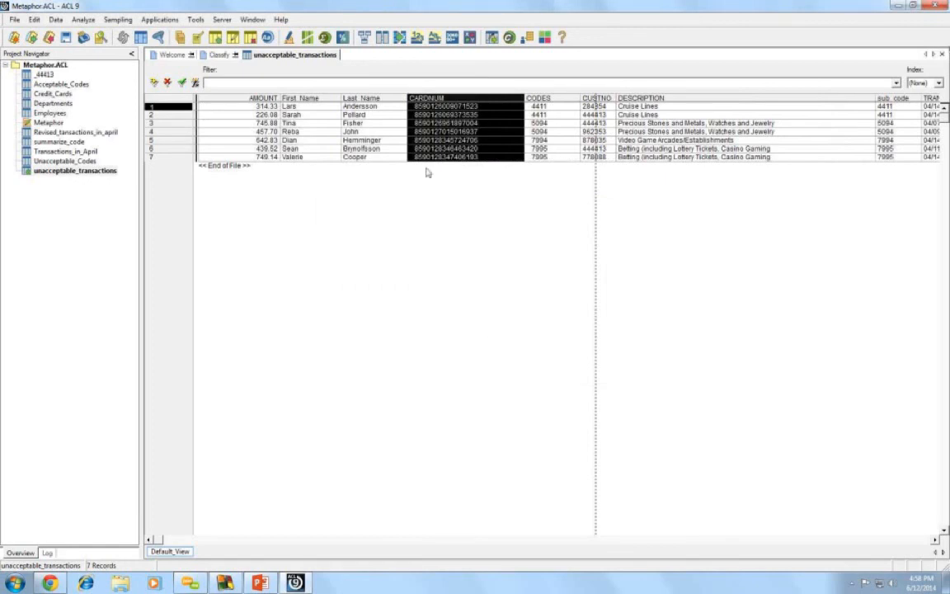
# - Add the Departments Dept field as a view column, then switch to the Clicker Questions slide
pyautogui.rightClick(452, 100)
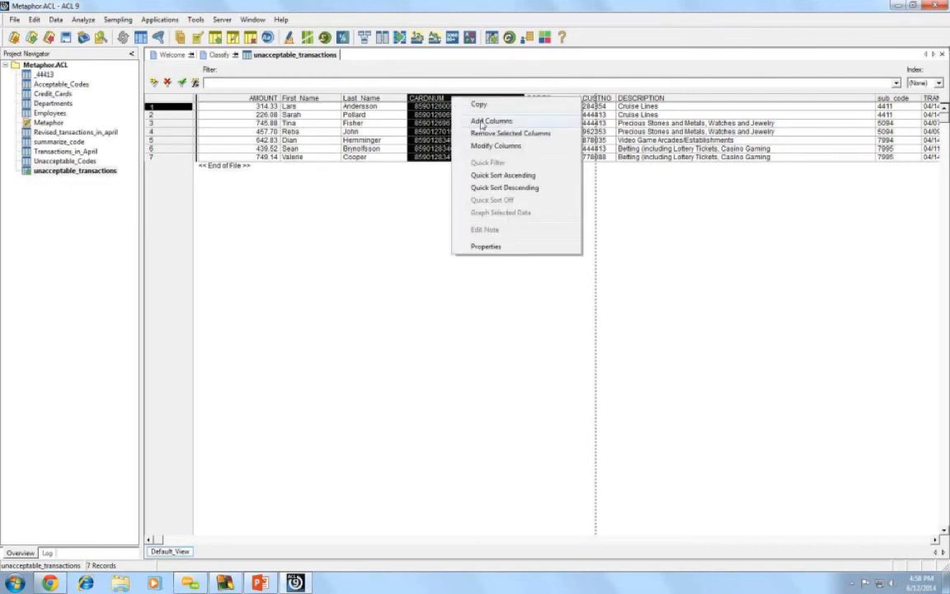
pyautogui.click(481, 122)
pyautogui.click(405, 359)
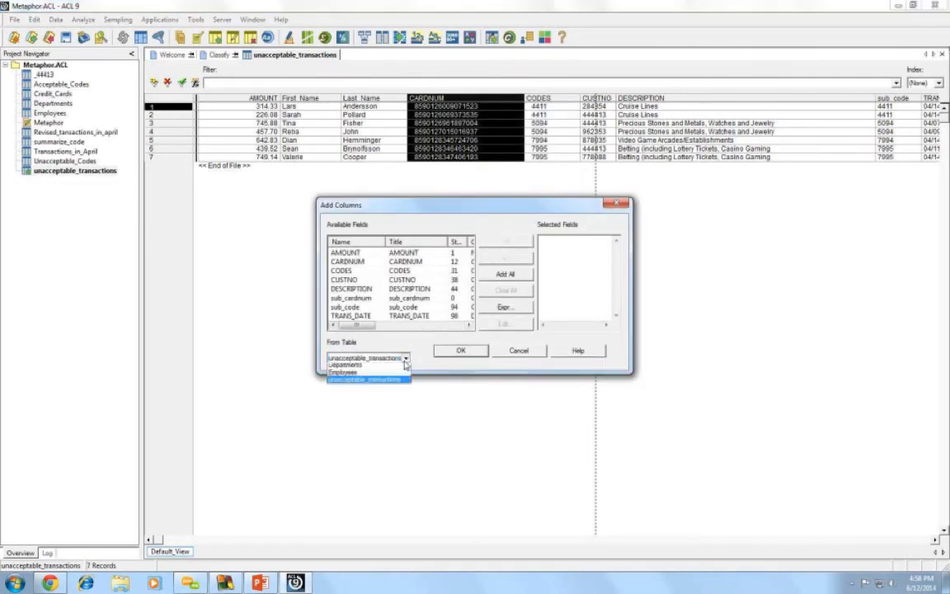
pyautogui.click(382, 372)
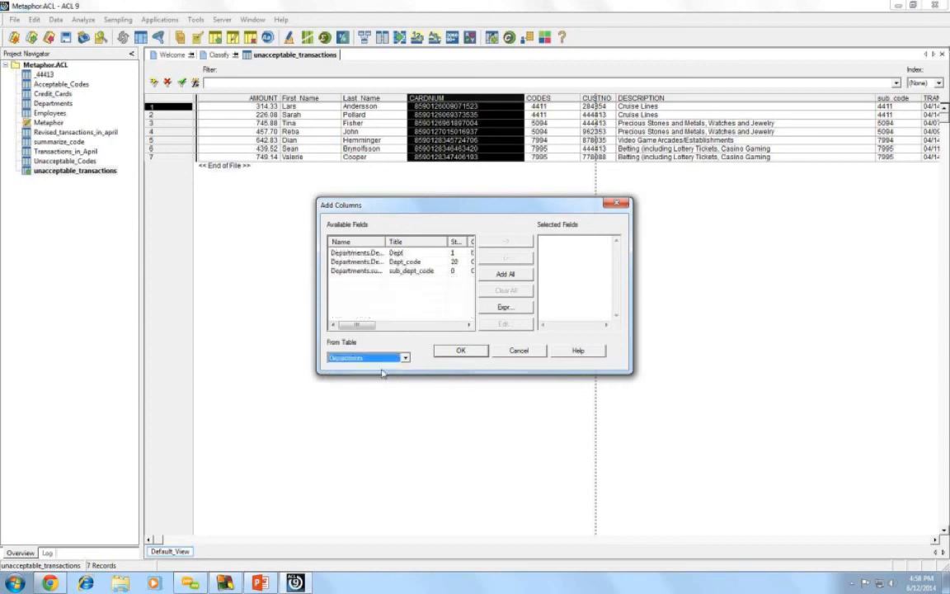
pyautogui.click(381, 254)
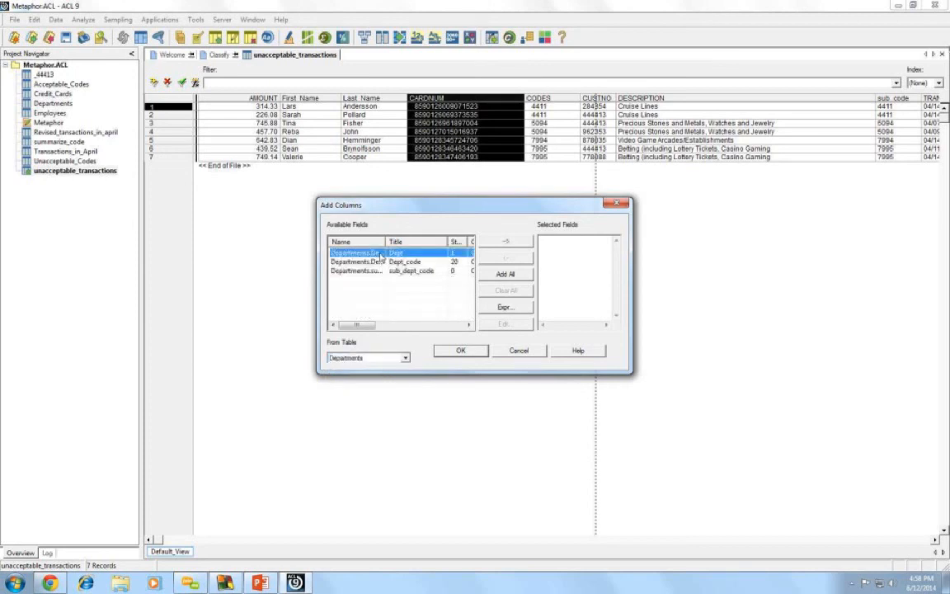
pyautogui.doubleClick(382, 254)
pyautogui.click(461, 351)
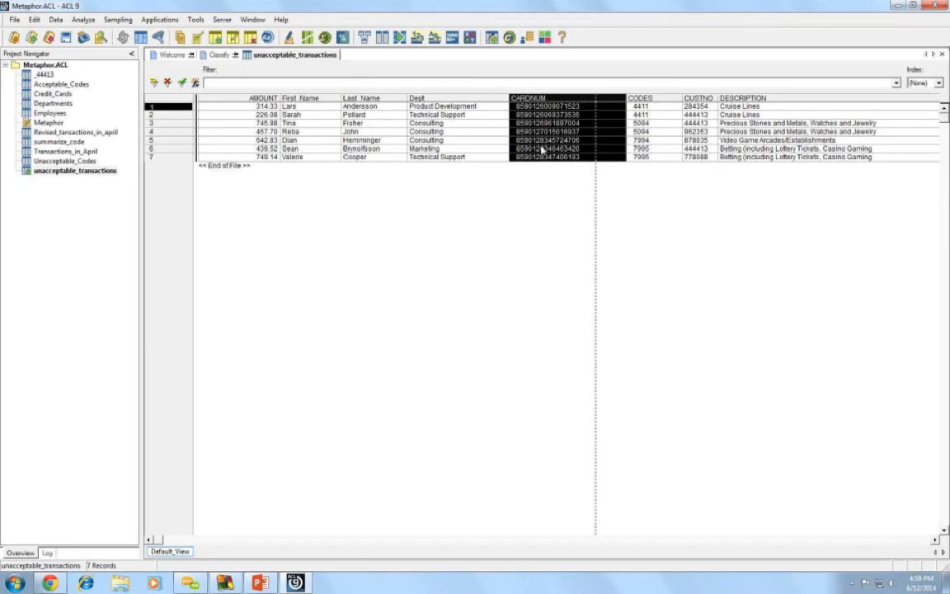
pyautogui.hotkey('alt', 'Tab')
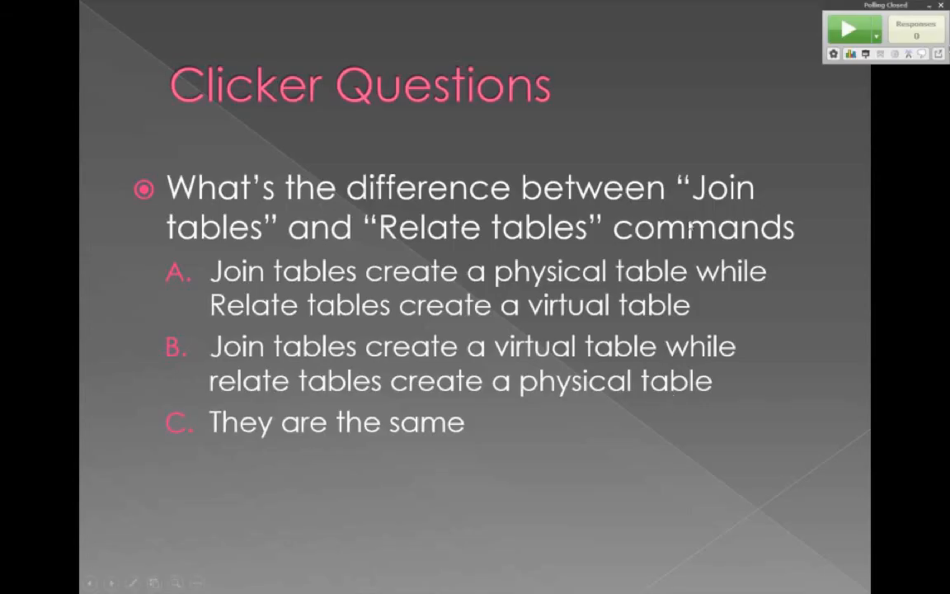